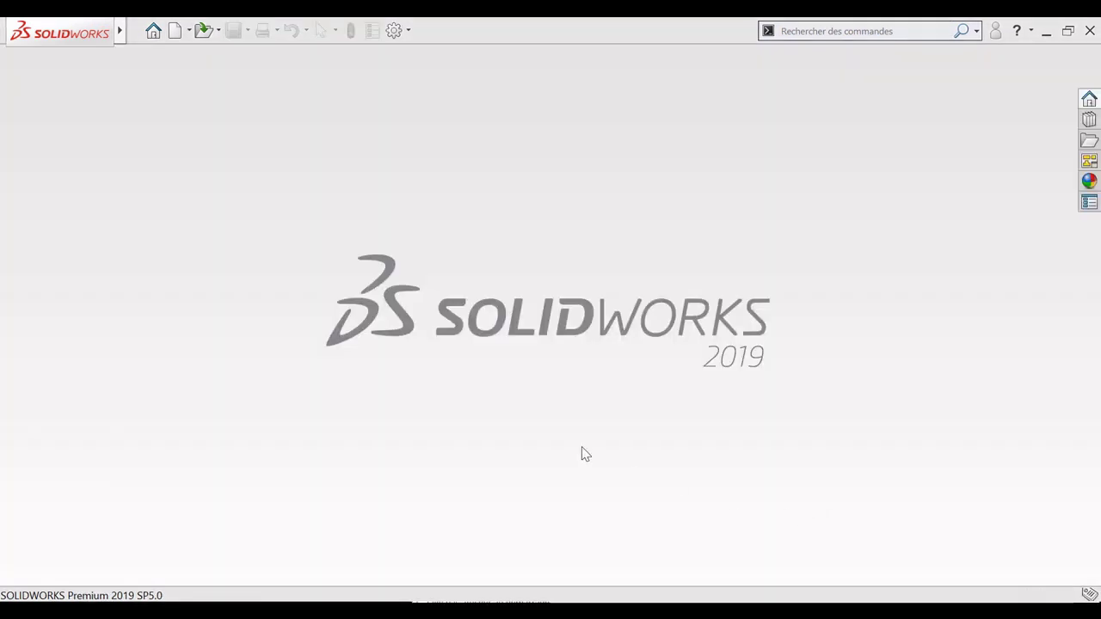
Create a new part and sketch a circle about 121 mm in diameter centred on the origin on Plan de dessus
{"action": "left_click", "coordinate": [177, 31]}
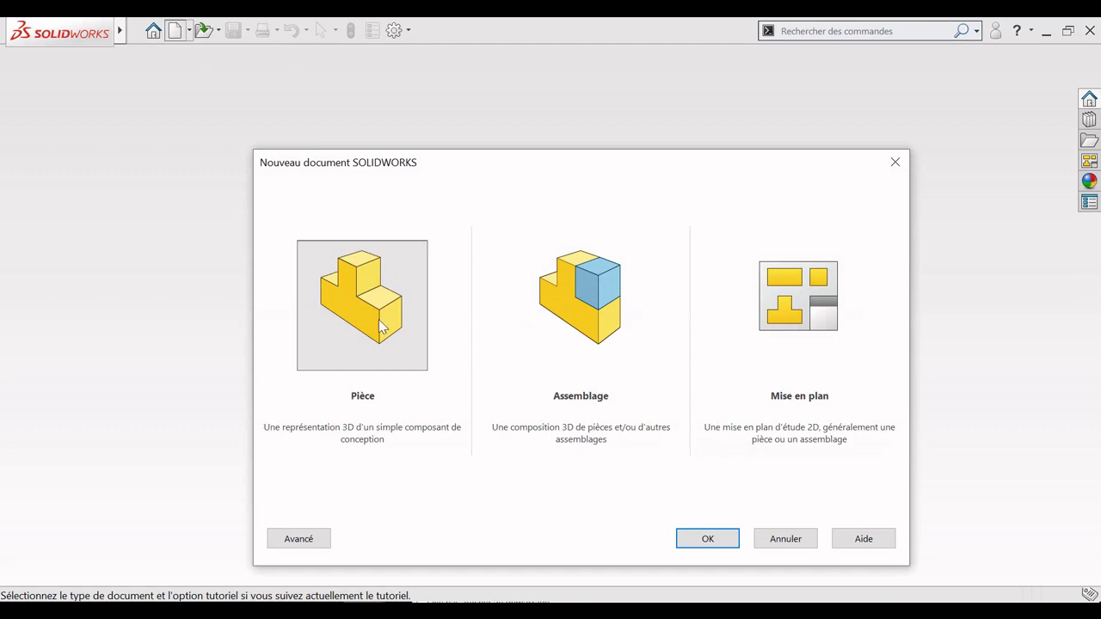
{"action": "double_click", "coordinate": [379, 322]}
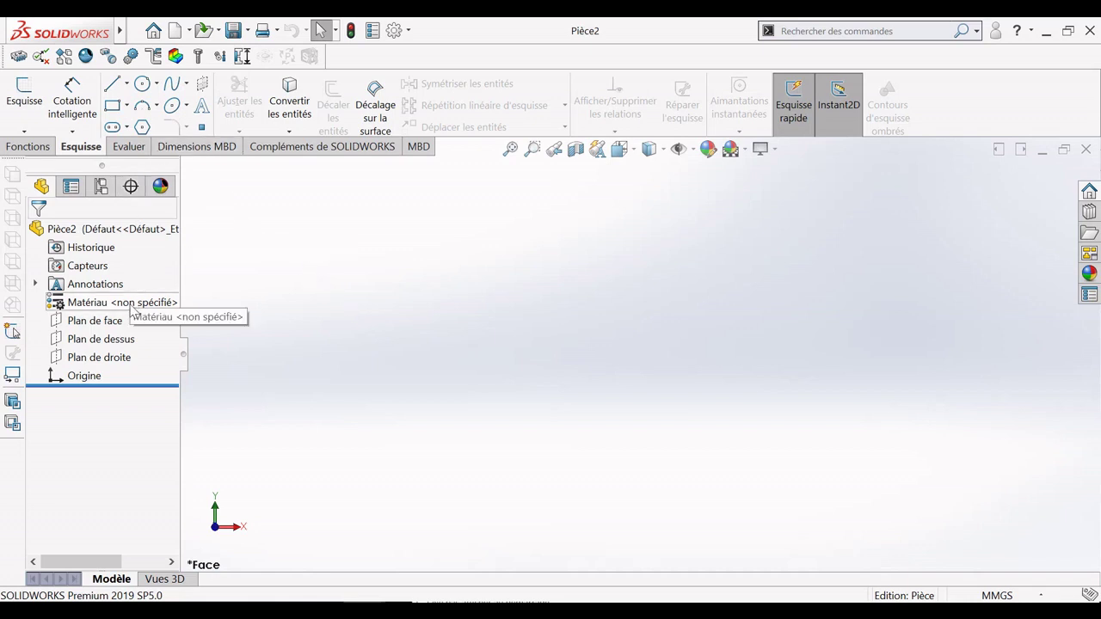
{"action": "left_click", "coordinate": [128, 340]}
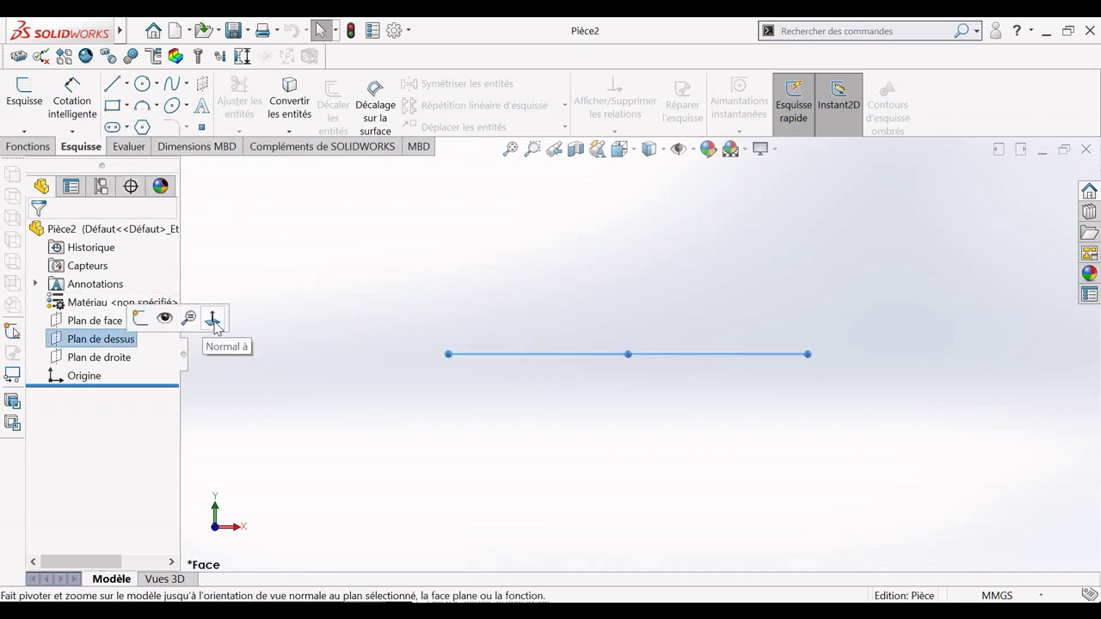
{"action": "left_click", "coordinate": [212, 318]}
{"action": "left_click", "coordinate": [144, 87]}
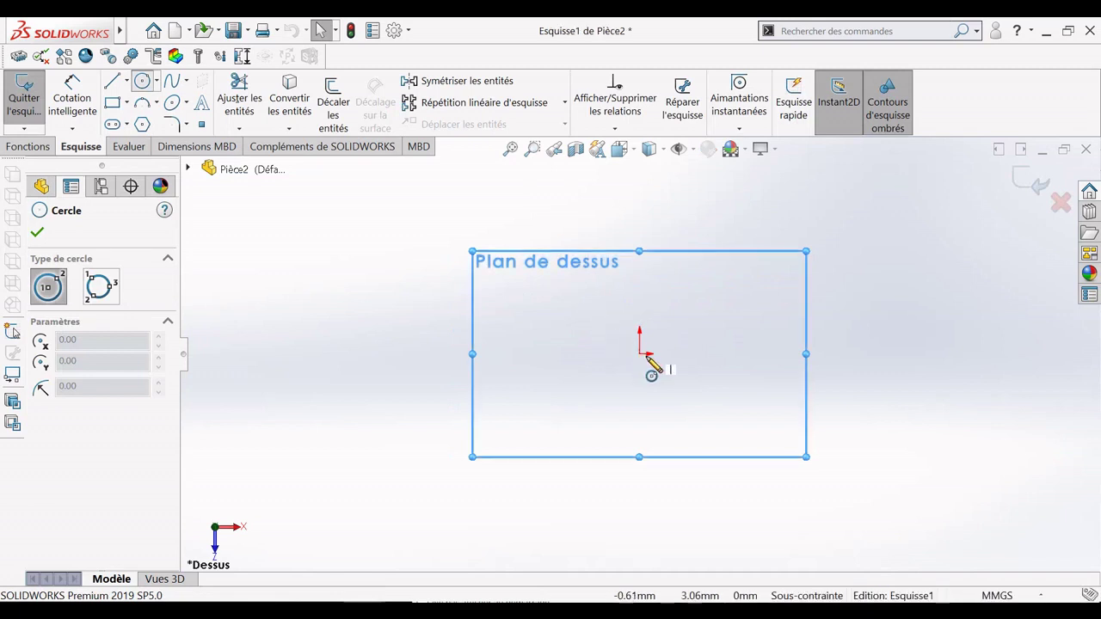
{"action": "left_click", "coordinate": [640, 354]}
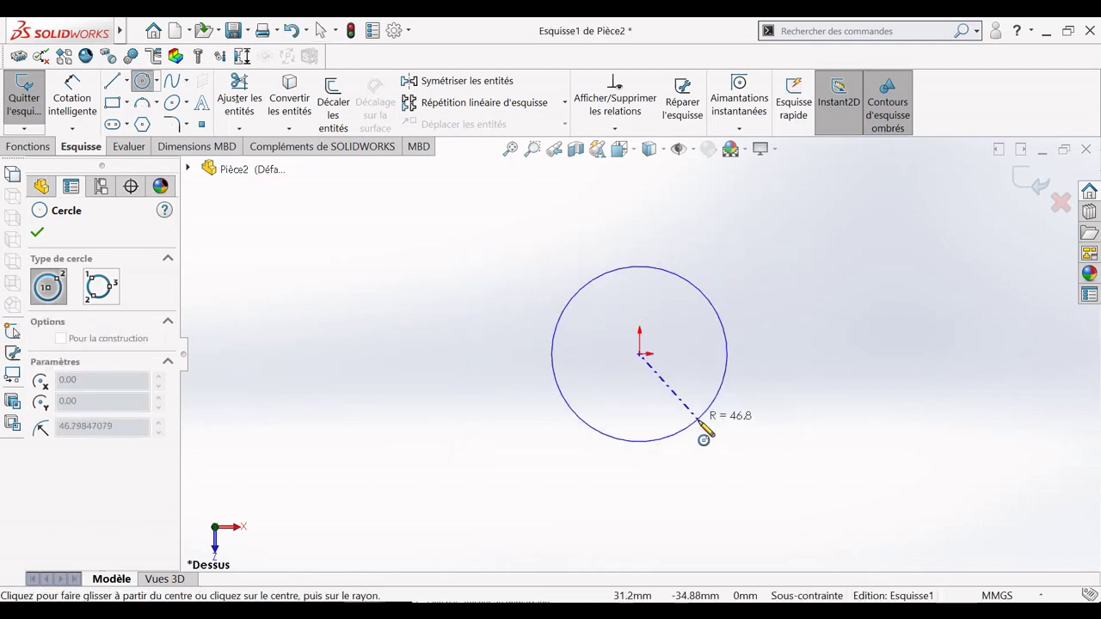
{"action": "left_click", "coordinate": [712, 444]}
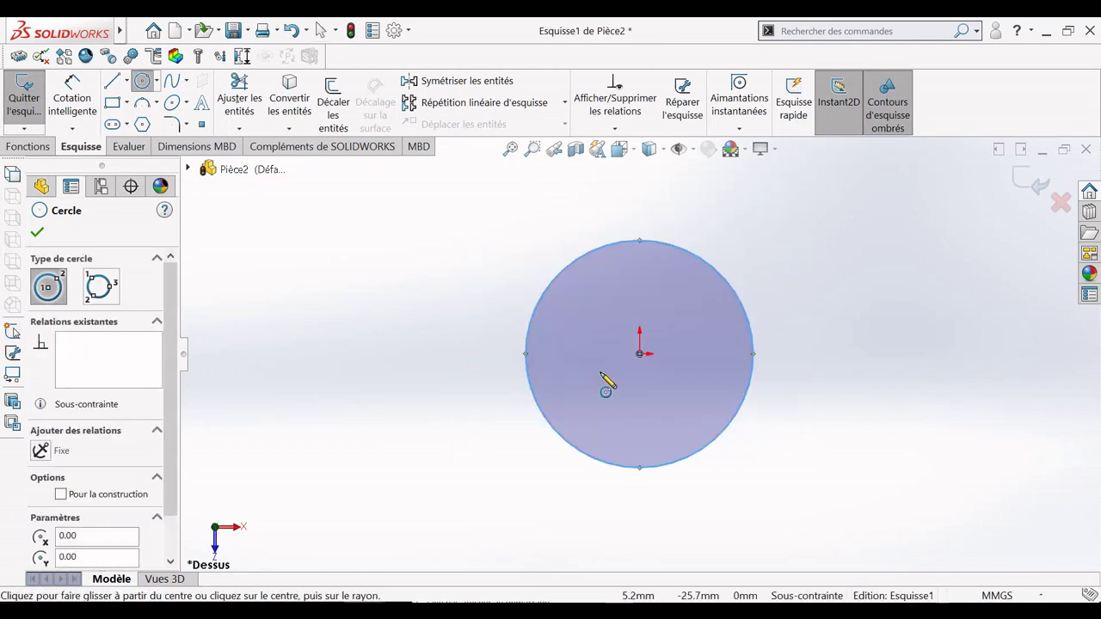
Dimension the circle's diameter as 128 mm
{"action": "left_click", "coordinate": [72, 97]}
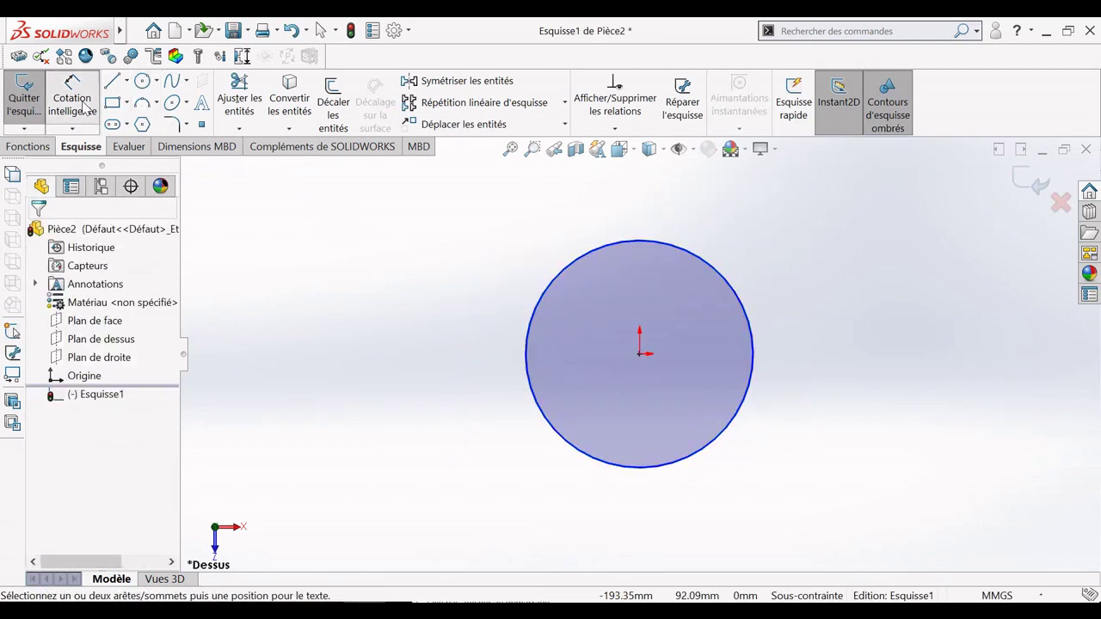
{"action": "left_click", "coordinate": [725, 286]}
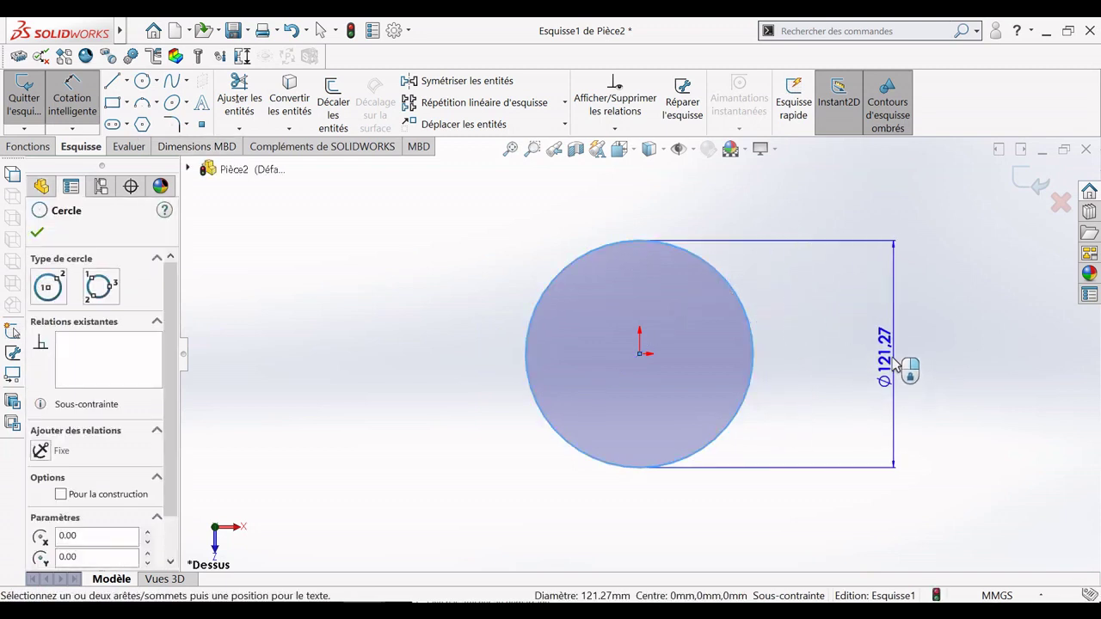
{"action": "left_click", "coordinate": [894, 363]}
{"action": "type", "text": "128"}
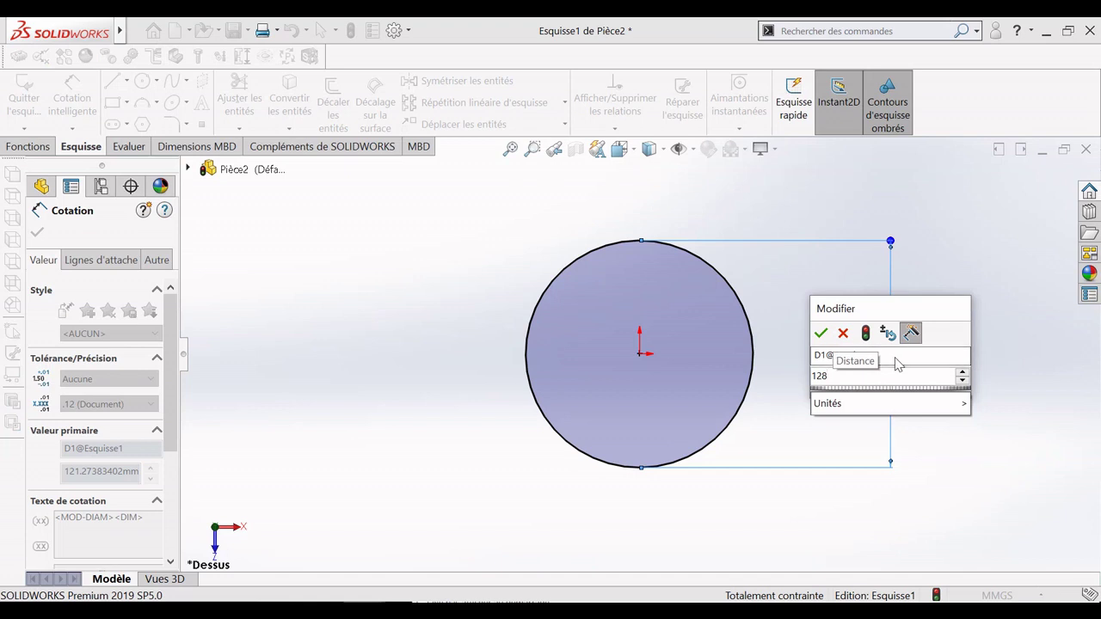
{"action": "key", "text": "Return"}
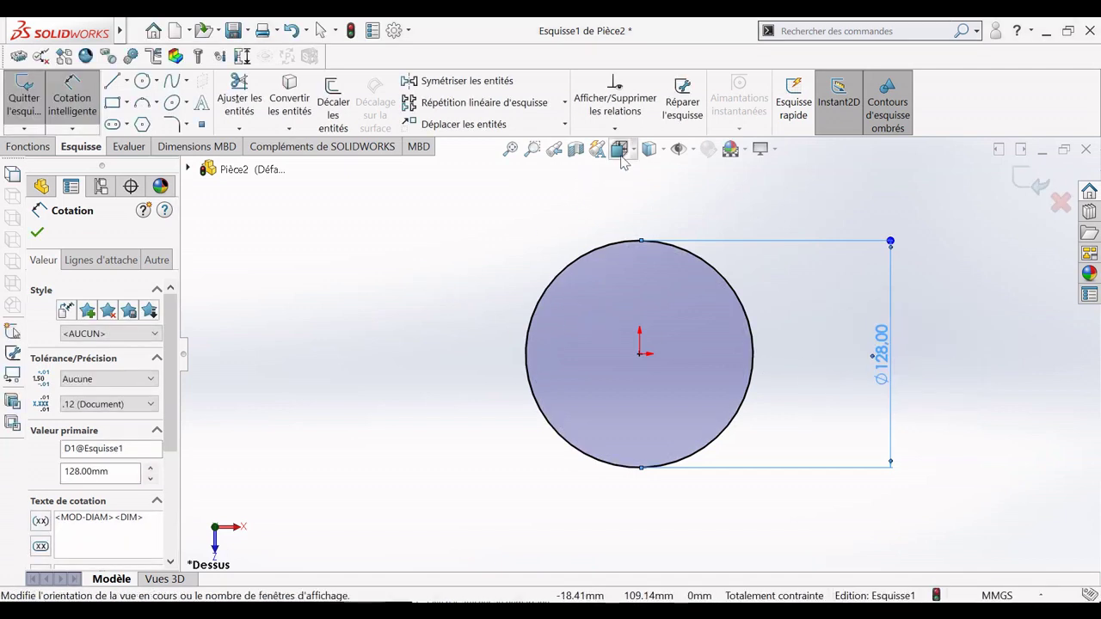
Extrude the 128 mm circle as a blind boss 7 mm deep to form a disc
{"action": "left_click", "coordinate": [620, 152]}
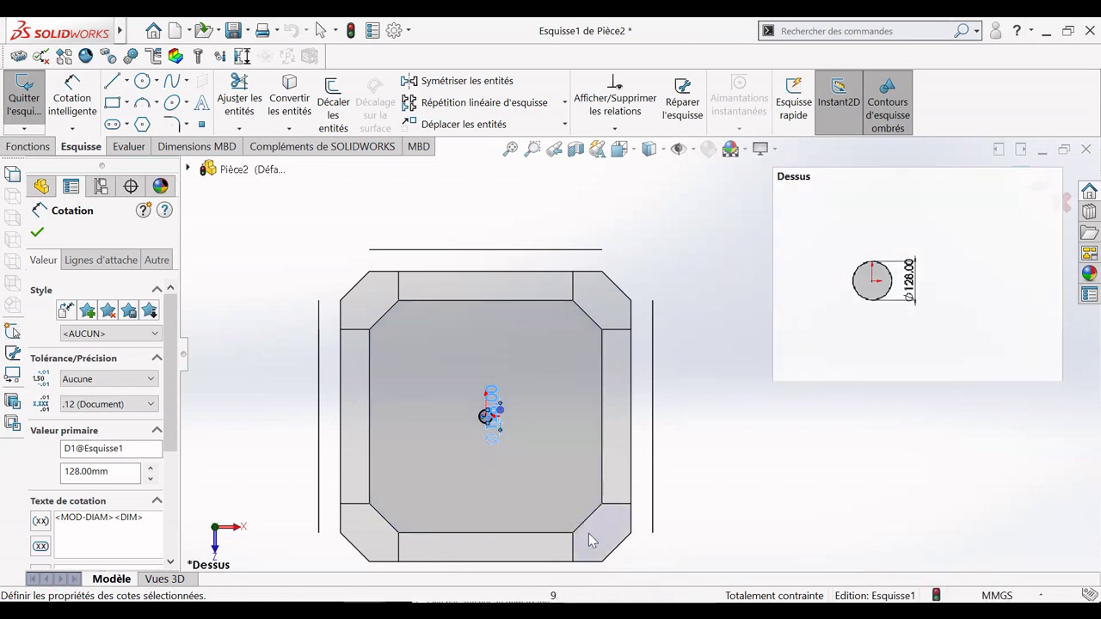
{"action": "left_click", "coordinate": [590, 540]}
{"action": "middle_click_drag", "start_coordinate": [411, 438], "coordinate": [376, 391]}
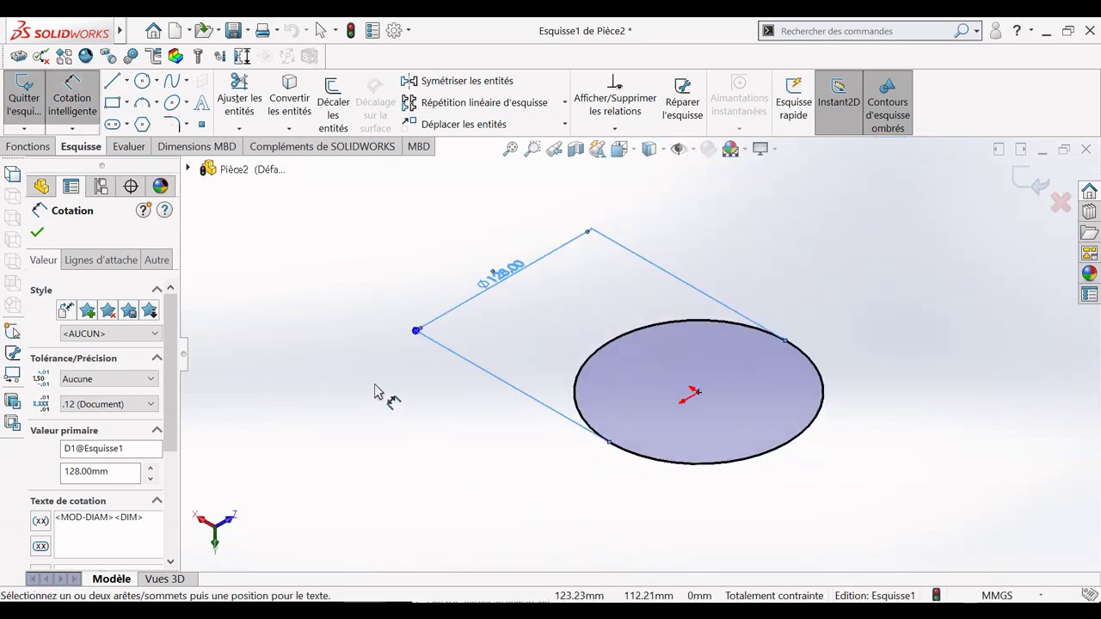
{"action": "left_click", "coordinate": [37, 233]}
{"action": "left_click", "coordinate": [28, 146]}
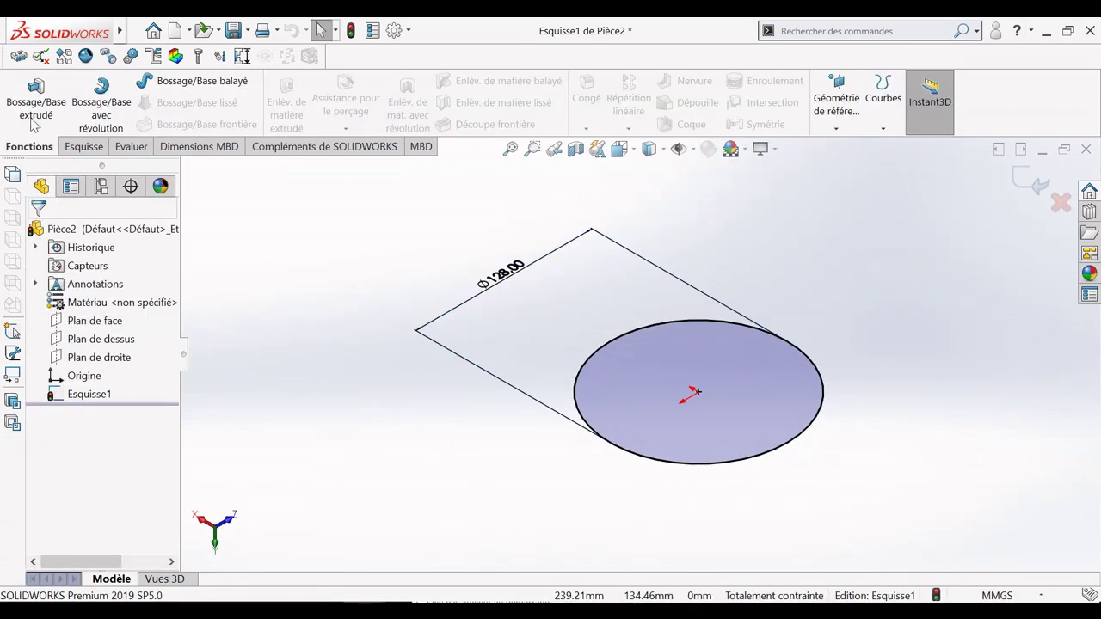
{"action": "left_click", "coordinate": [34, 120]}
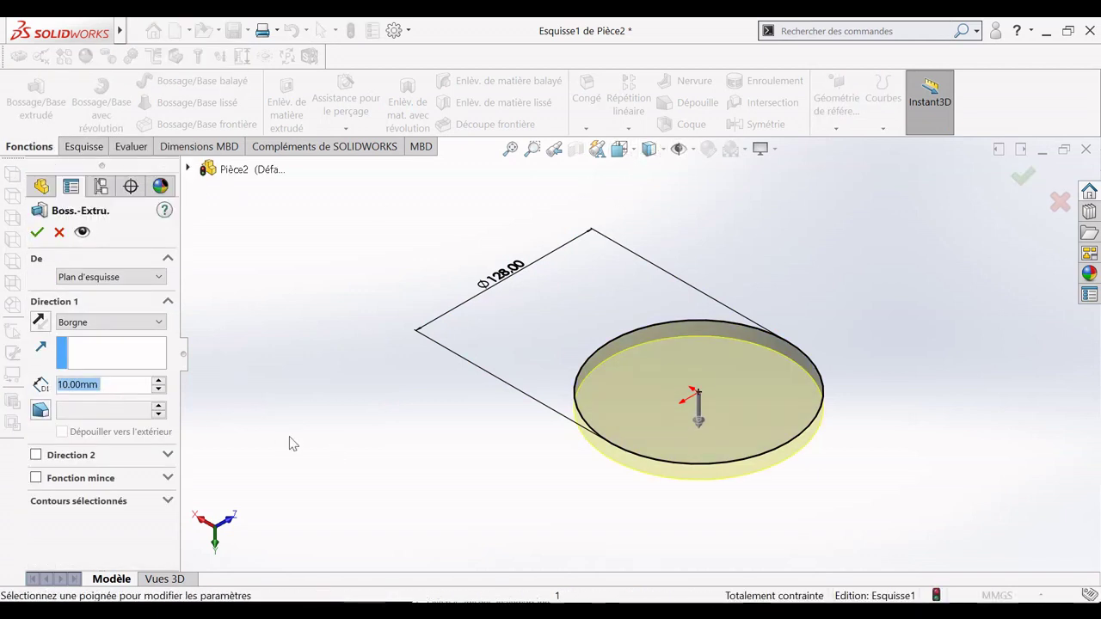
{"action": "type", "text": "7"}
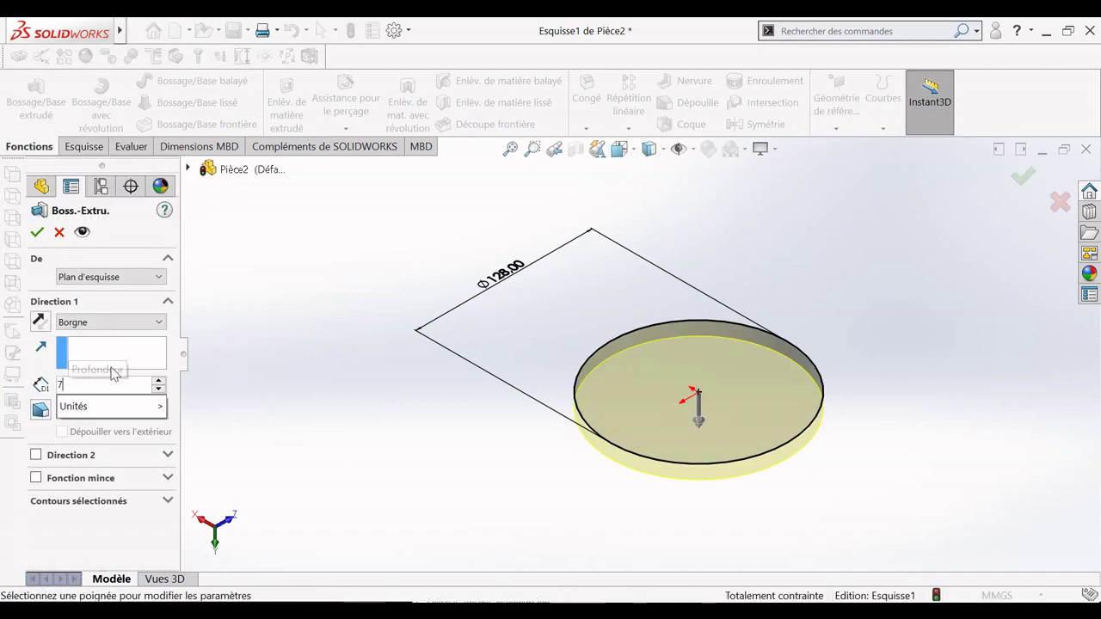
{"action": "mouse_move", "coordinate": [105, 406]}
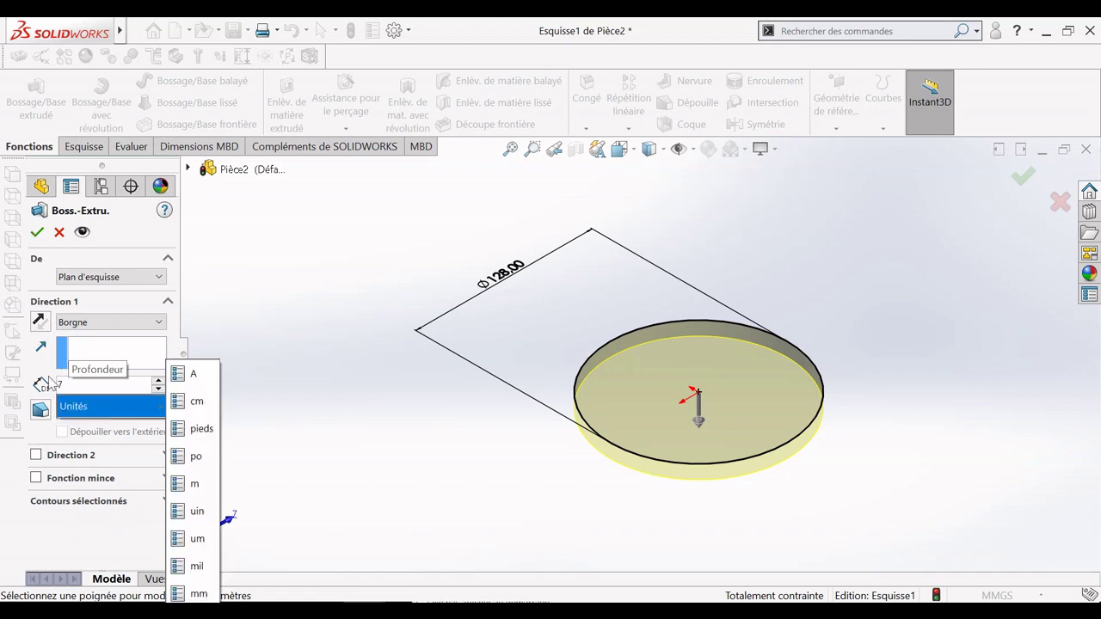
{"action": "key", "text": "Return"}
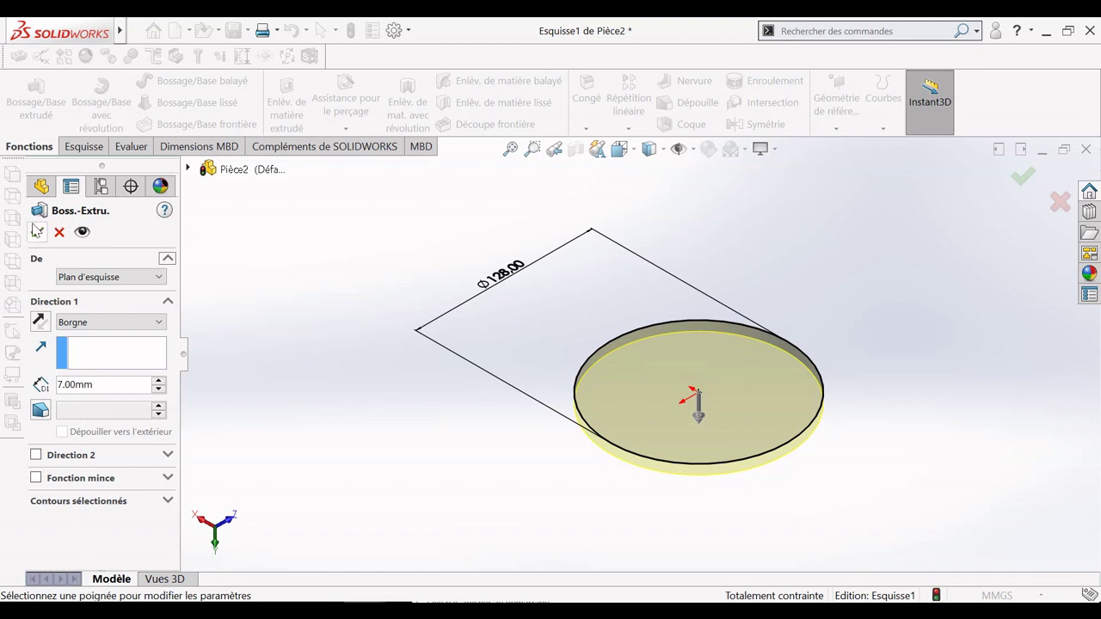
{"action": "left_click", "coordinate": [36, 229]}
{"action": "right_click", "coordinate": [267, 311]}
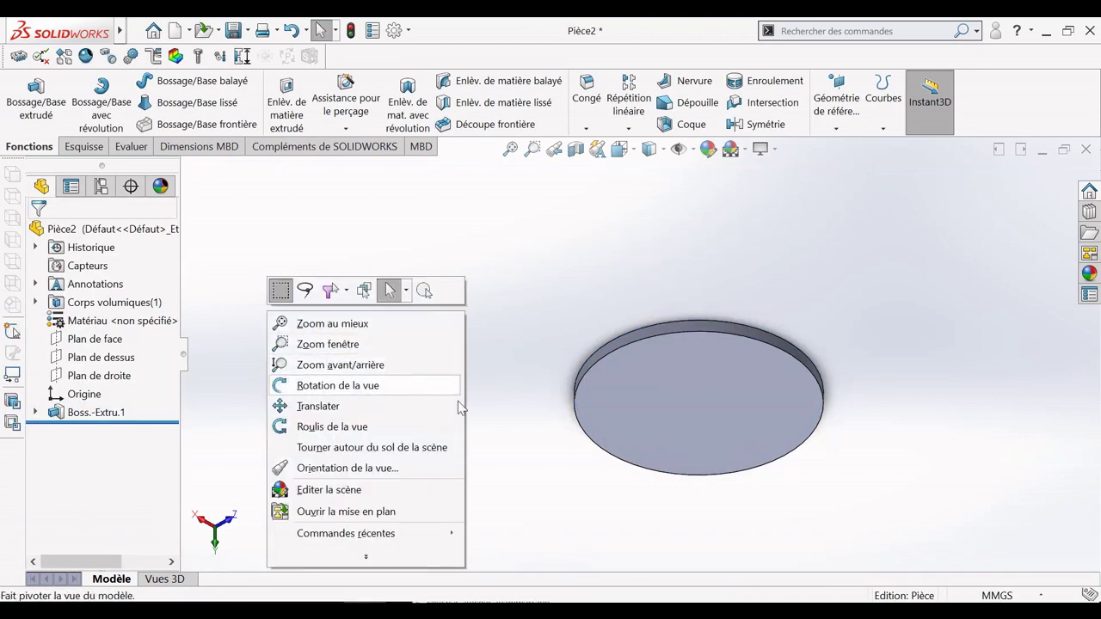
{"action": "left_click", "coordinate": [547, 348]}
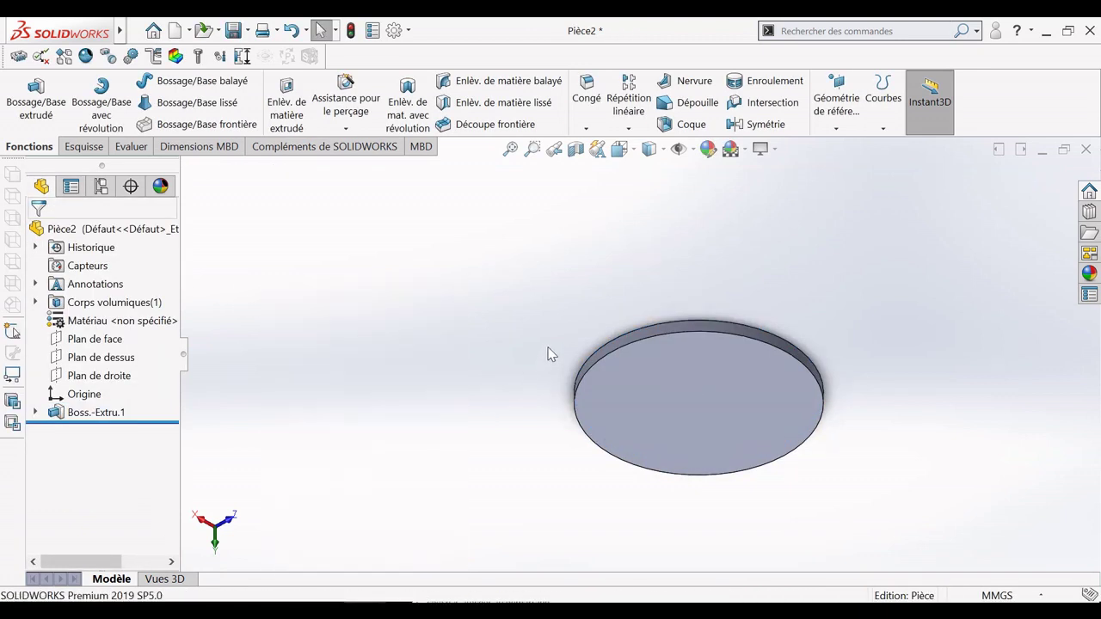
Sketch a circle about 85 mm in diameter on the disc's top face, centred on the origin
{"action": "left_click", "coordinate": [653, 360]}
{"action": "left_click", "coordinate": [784, 334]}
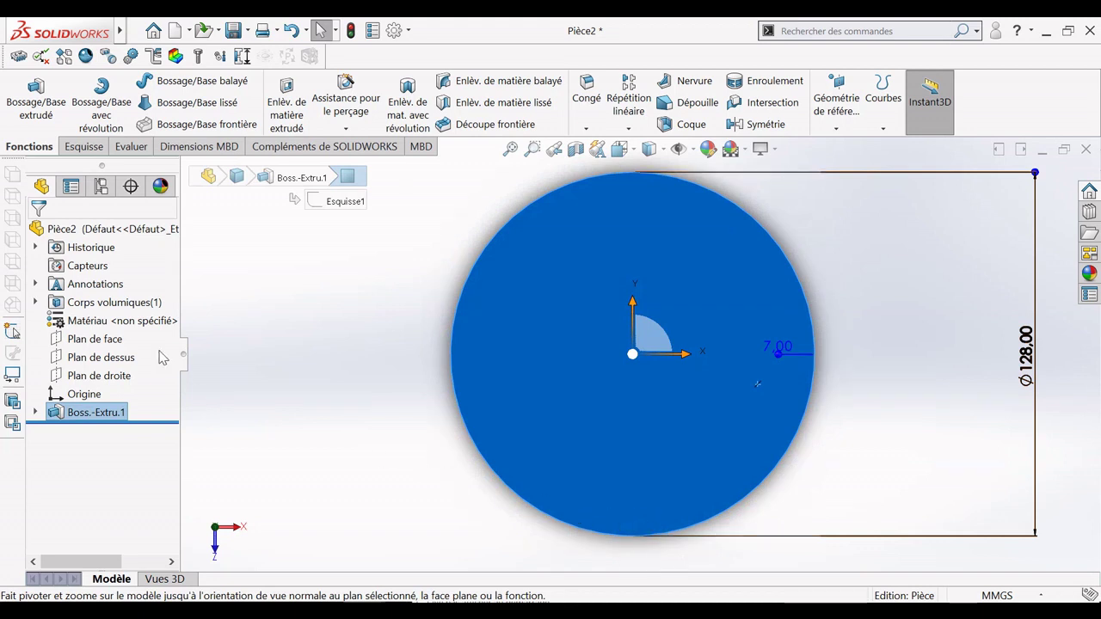
{"action": "left_click", "coordinate": [83, 146]}
{"action": "left_click", "coordinate": [142, 80]}
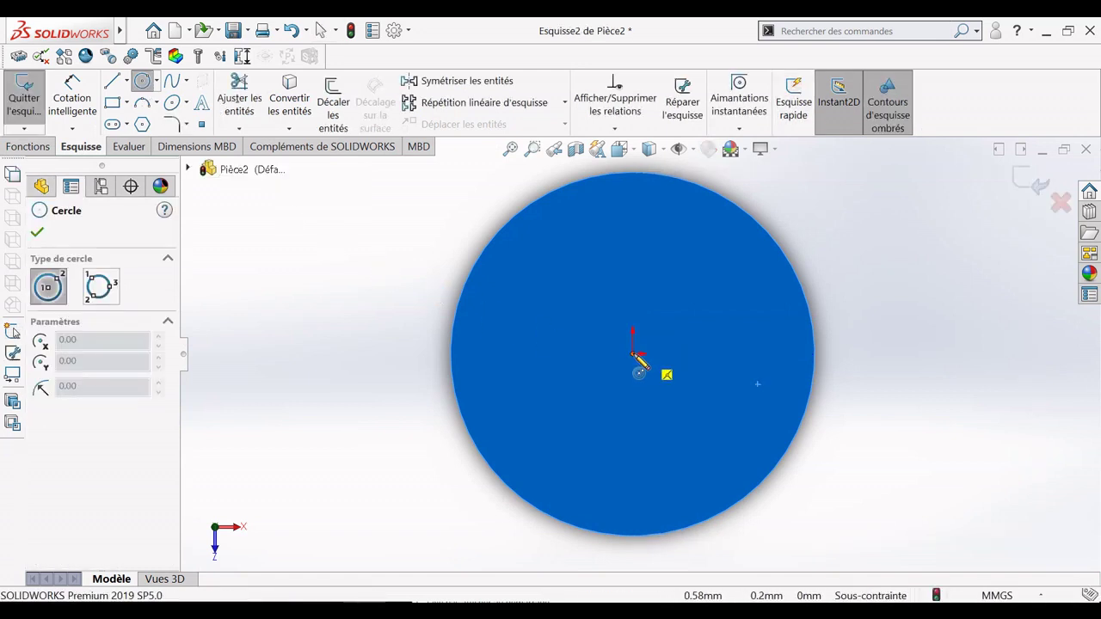
{"action": "left_click", "coordinate": [633, 352]}
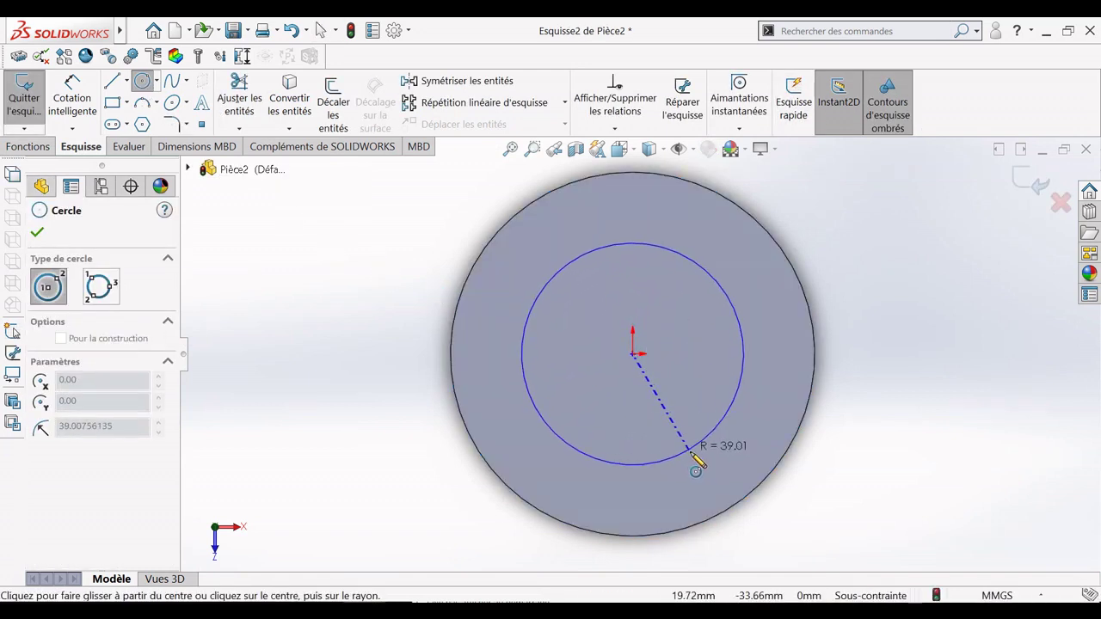
{"action": "left_click", "coordinate": [698, 456]}
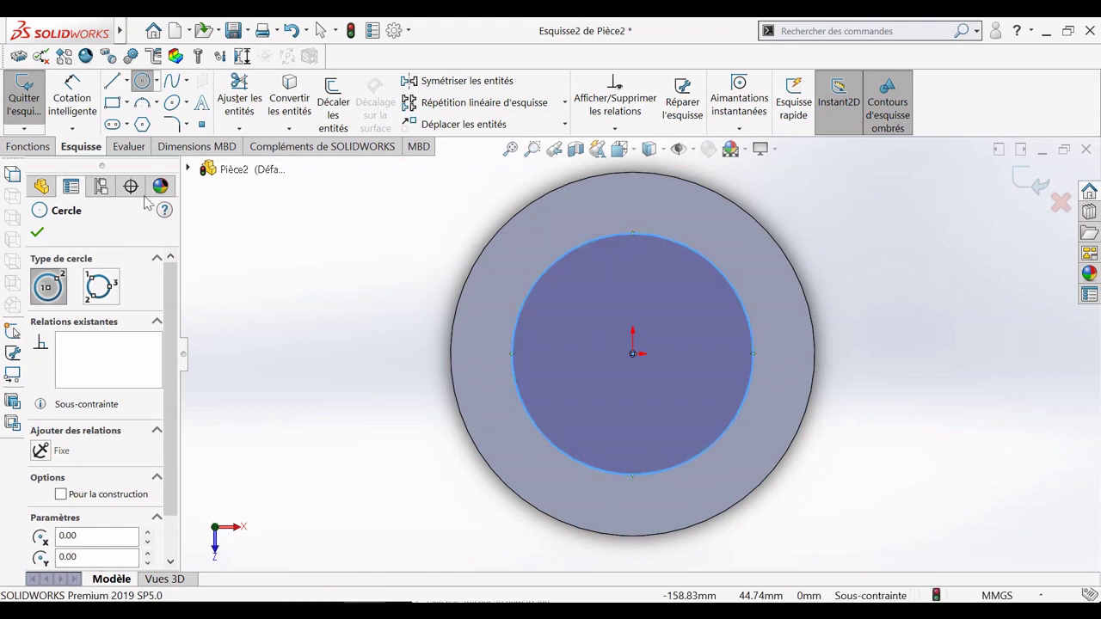
Dimension the diameter of the circle on the disc's face as 75 mm
{"action": "left_click", "coordinate": [73, 103]}
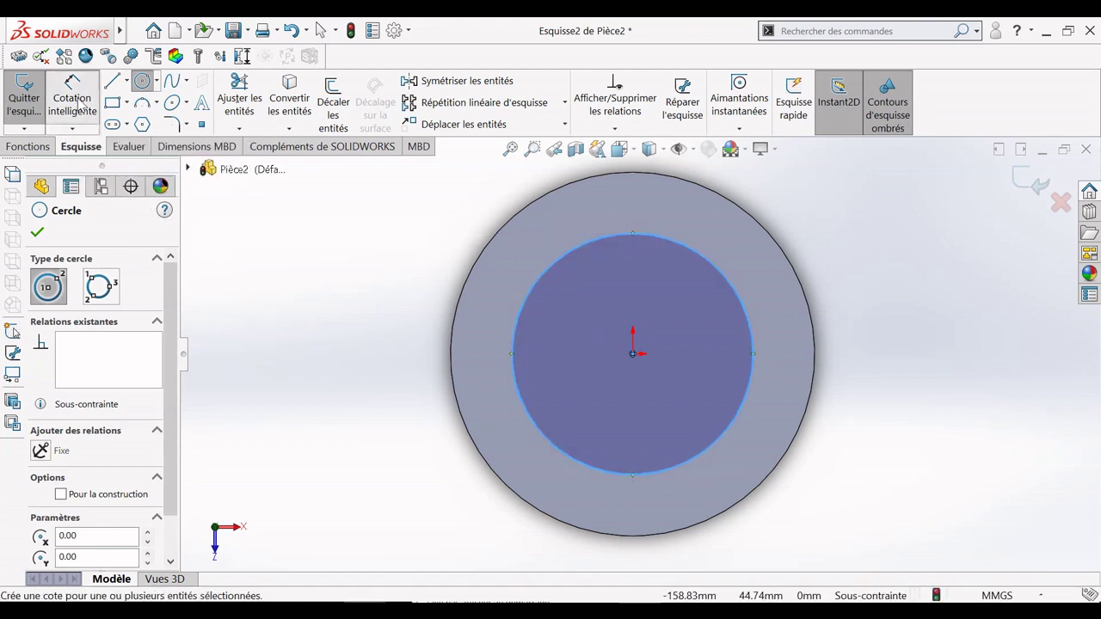
{"action": "left_click", "coordinate": [748, 333]}
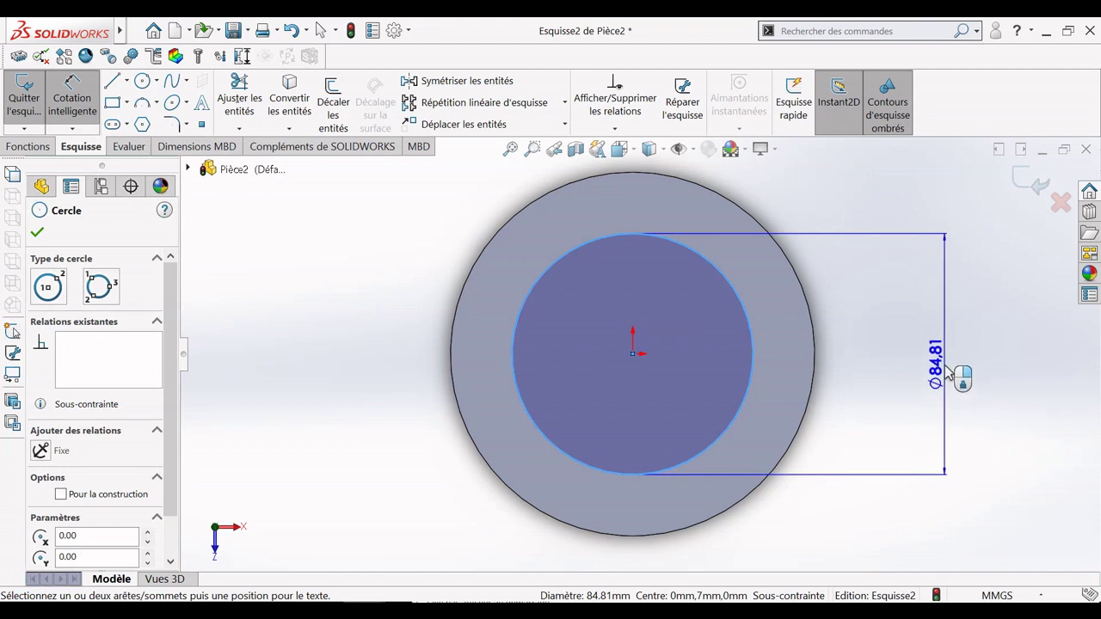
{"action": "left_click", "coordinate": [946, 371]}
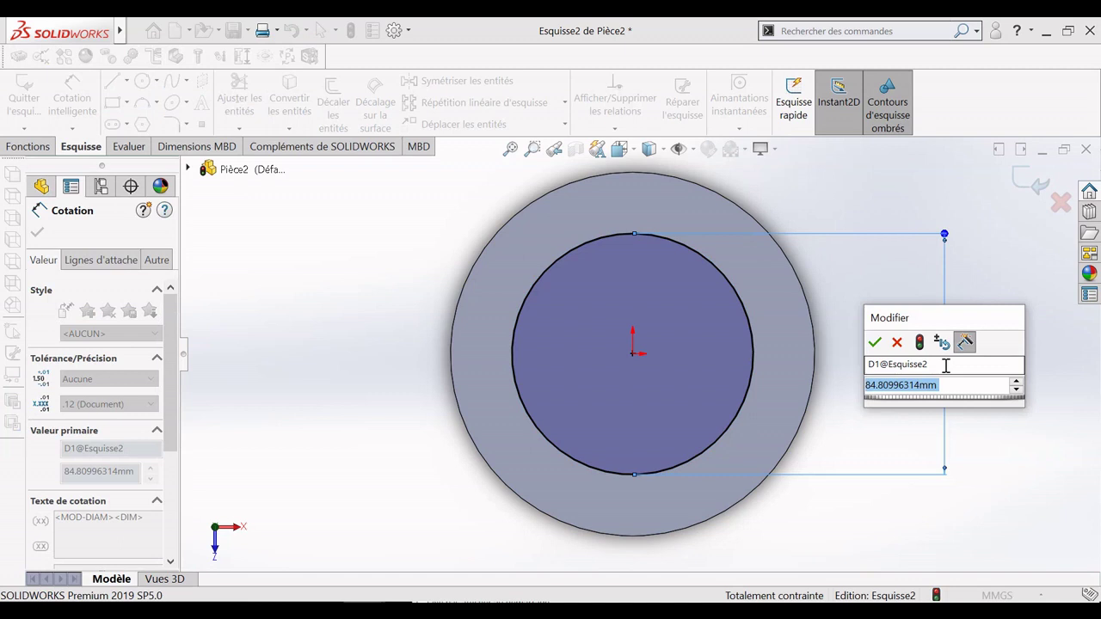
{"action": "type", "text": "75"}
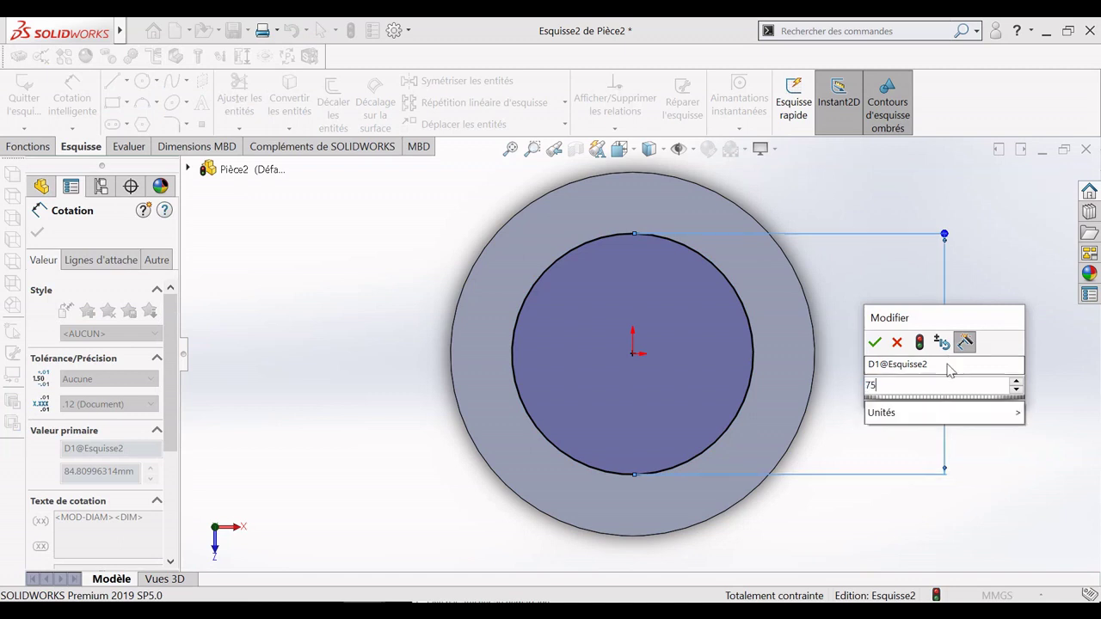
{"action": "left_click", "coordinate": [875, 343]}
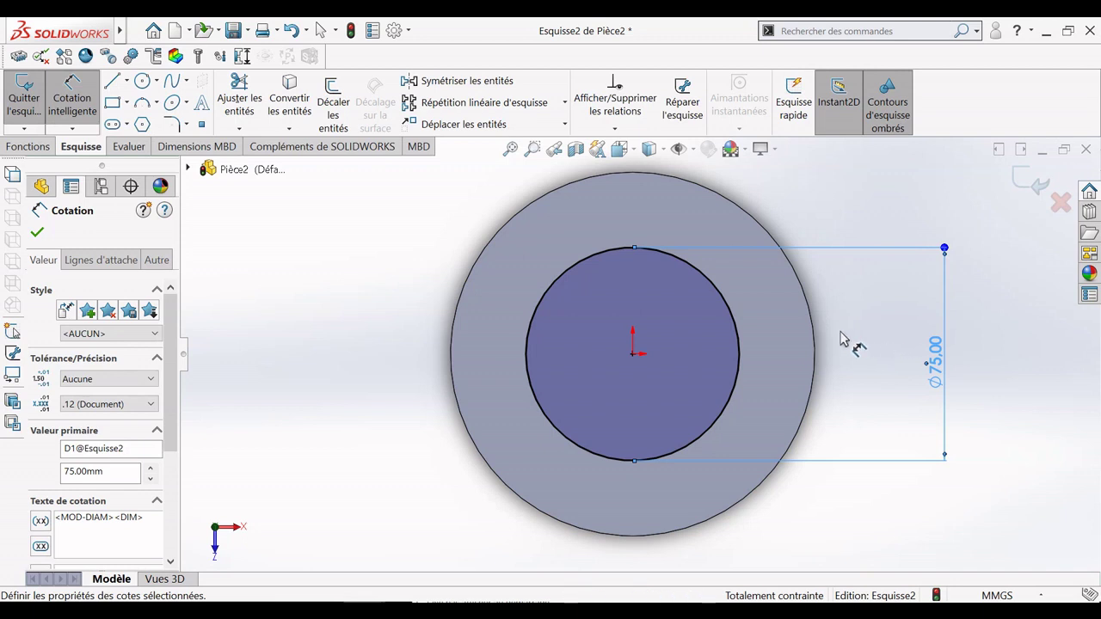
{"action": "left_click", "coordinate": [37, 233]}
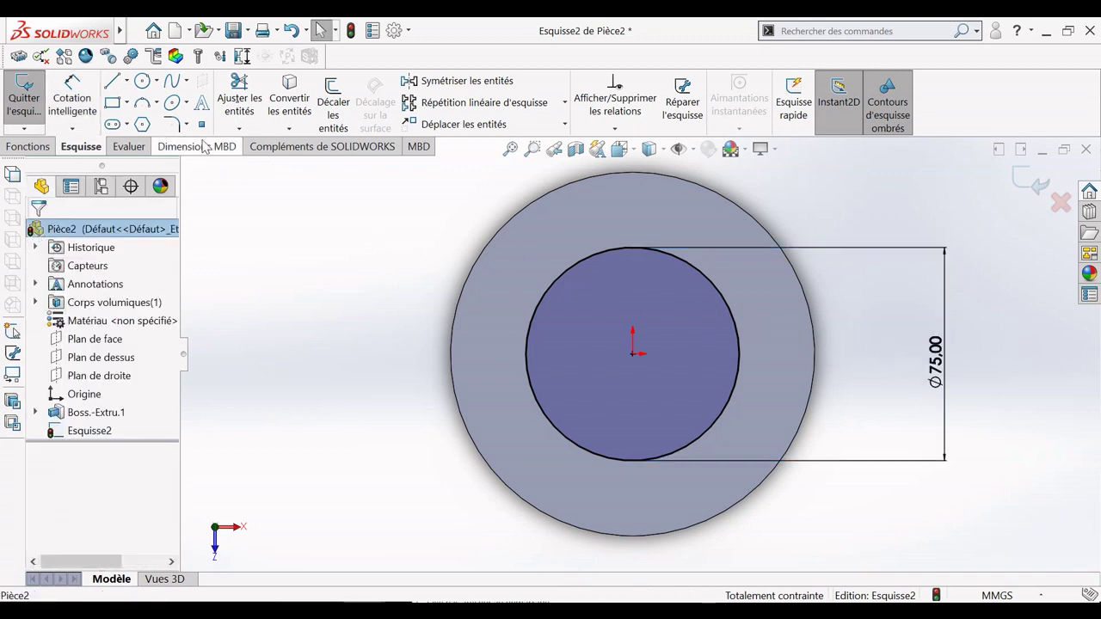
Offset the 75 mm circle inward by 5 mm with the direction reversed, and exit the sketch
{"action": "left_click", "coordinate": [335, 115]}
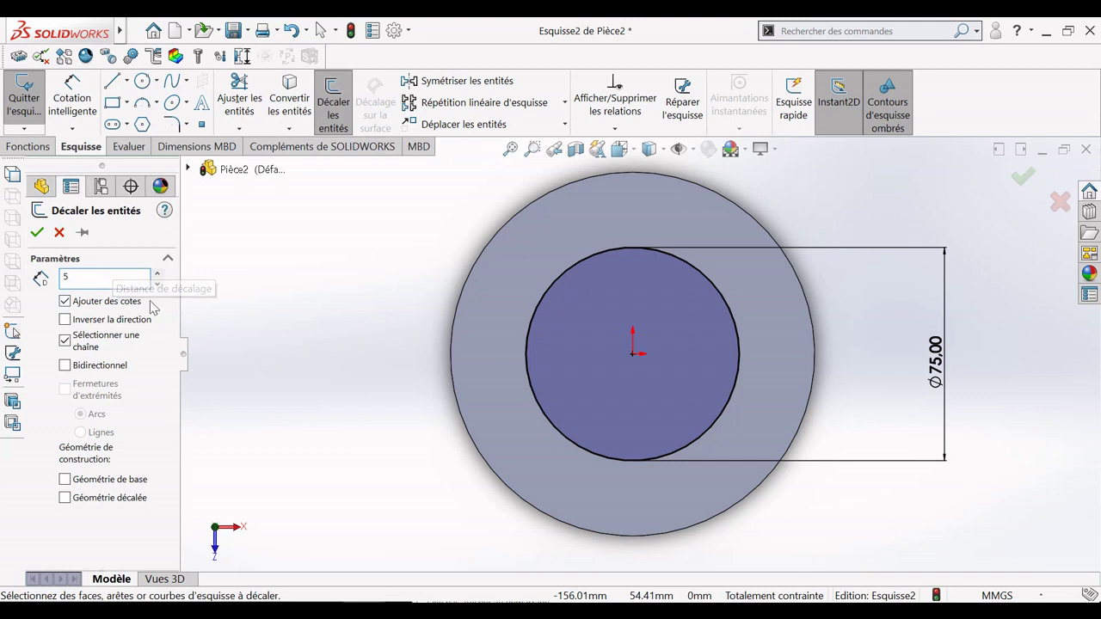
{"action": "key", "text": "Return"}
{"action": "left_click", "coordinate": [550, 307]}
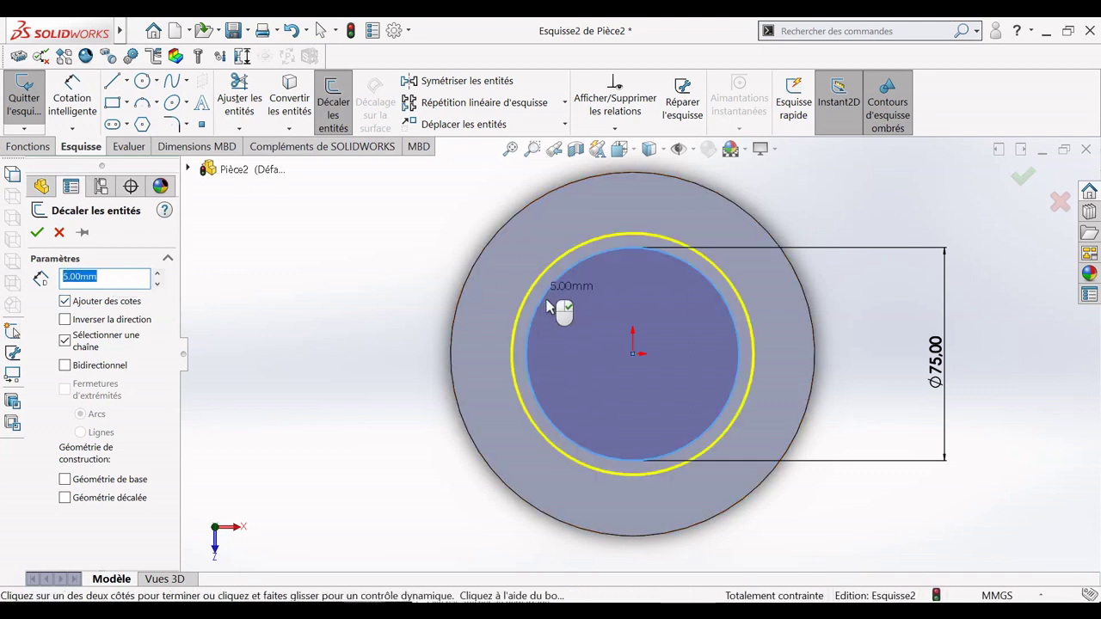
{"action": "left_click", "coordinate": [64, 320]}
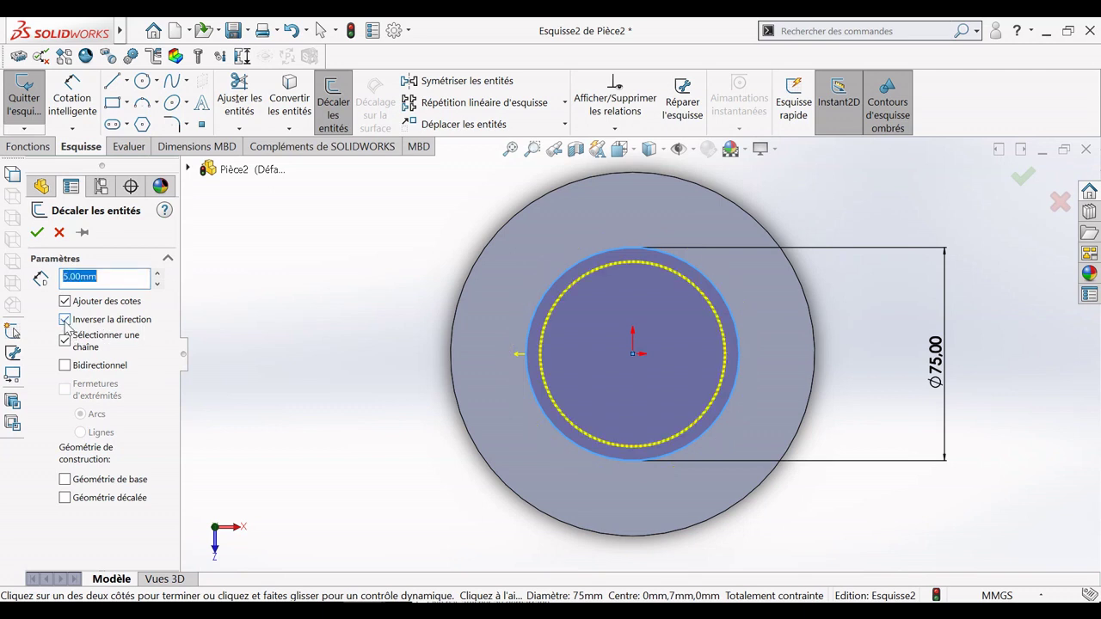
{"action": "left_click", "coordinate": [37, 234]}
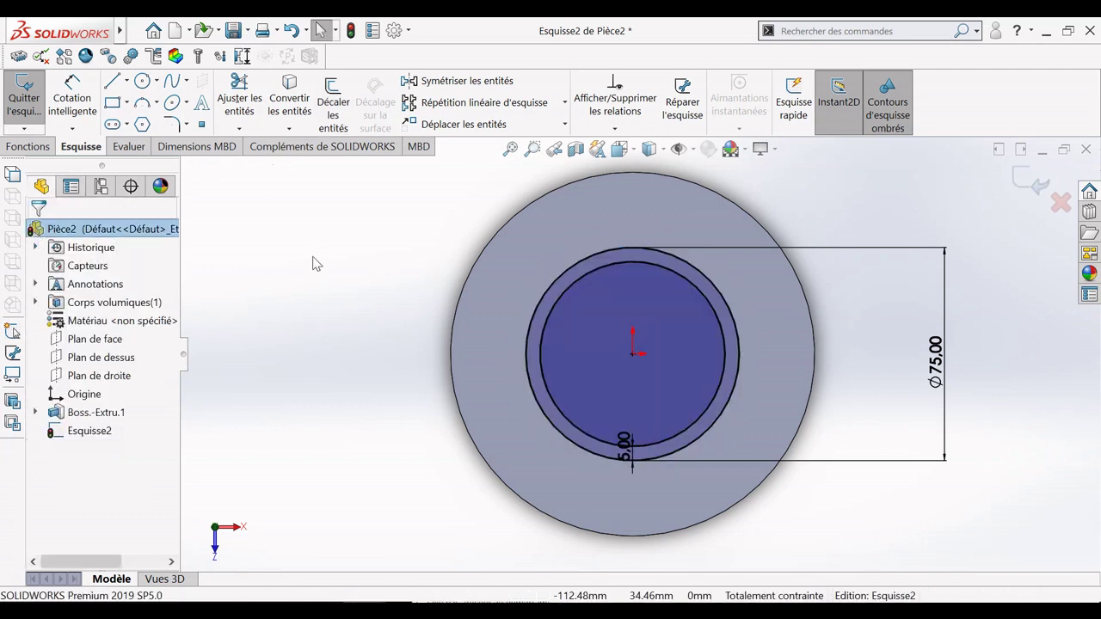
{"action": "left_click", "coordinate": [24, 97]}
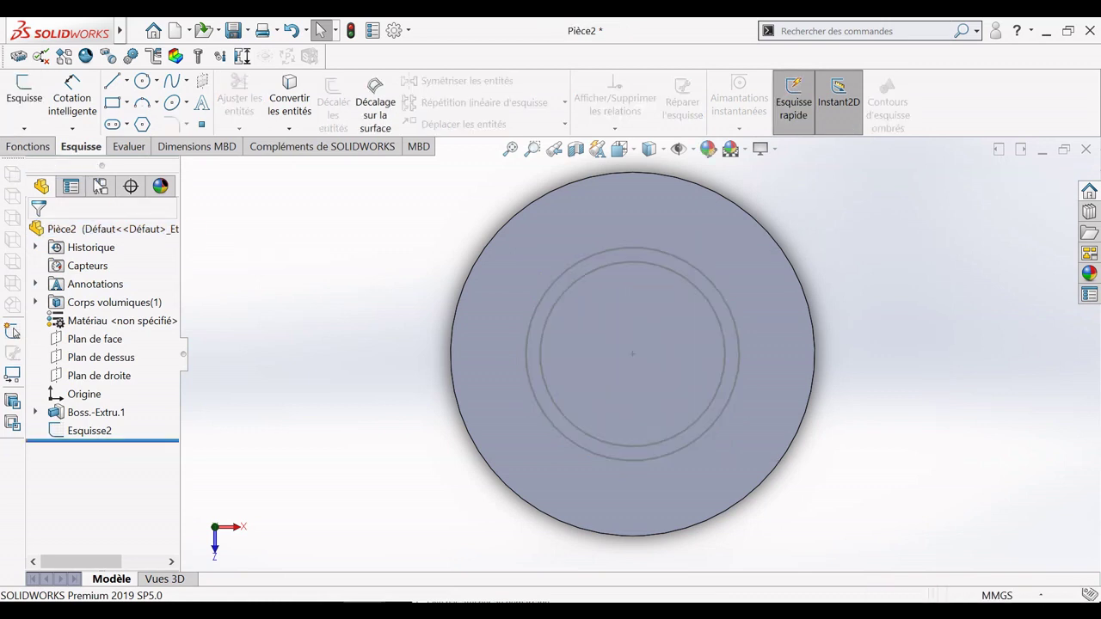
Extrude the ring profile on the disc's face as a blind boss 12 mm deep, merged with the disc
{"action": "left_click", "coordinate": [89, 431]}
{"action": "left_click", "coordinate": [91, 432]}
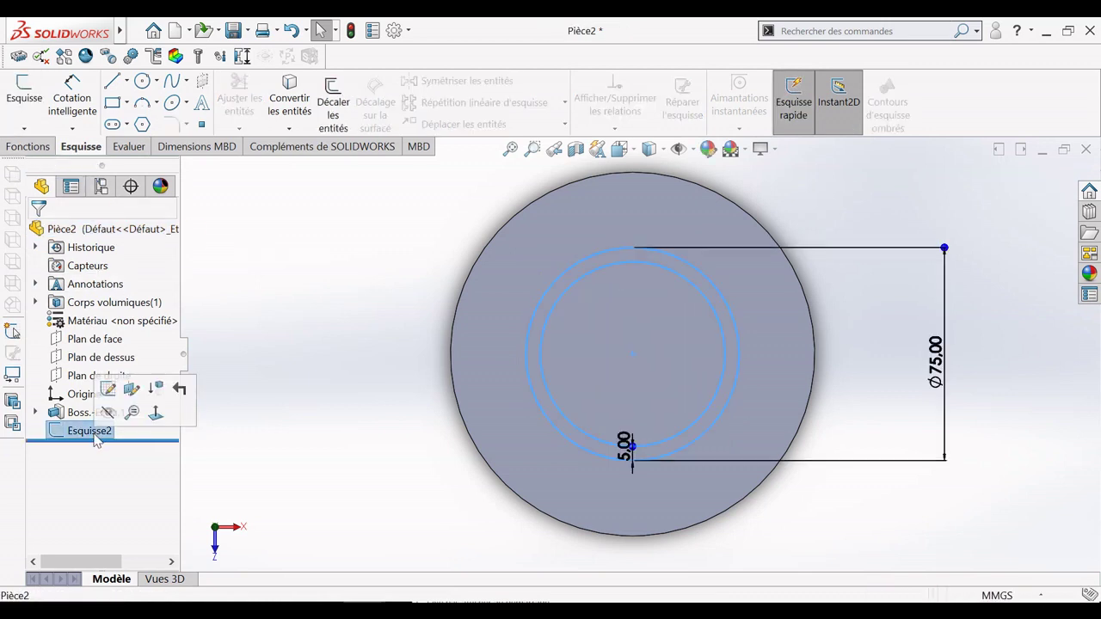
{"action": "left_click", "coordinate": [29, 146]}
{"action": "left_click", "coordinate": [47, 115]}
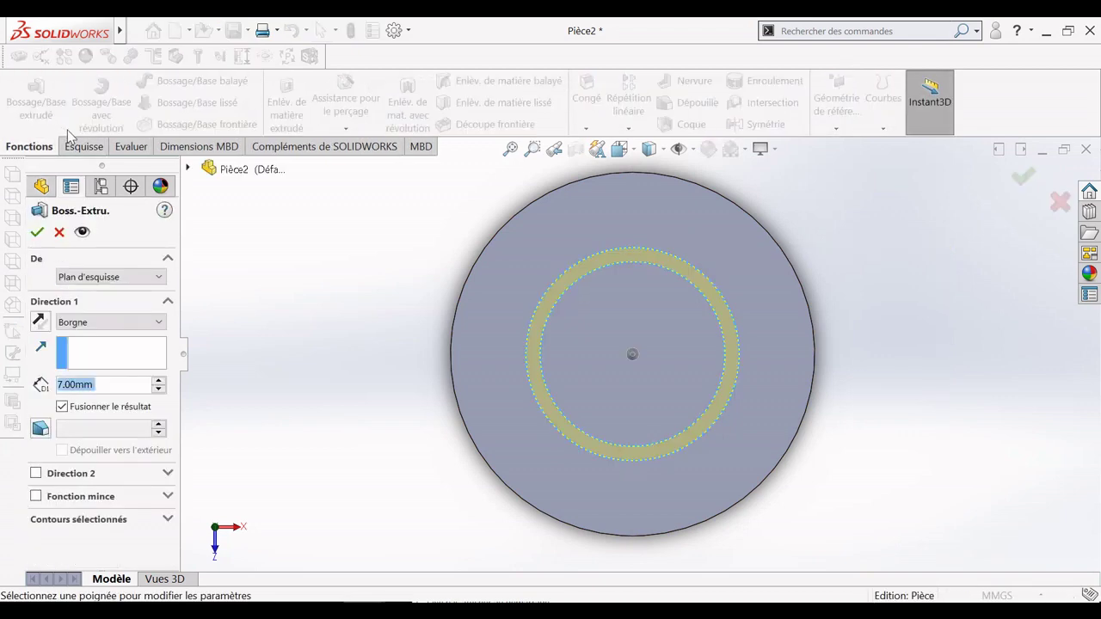
{"action": "right_click", "coordinate": [367, 352]}
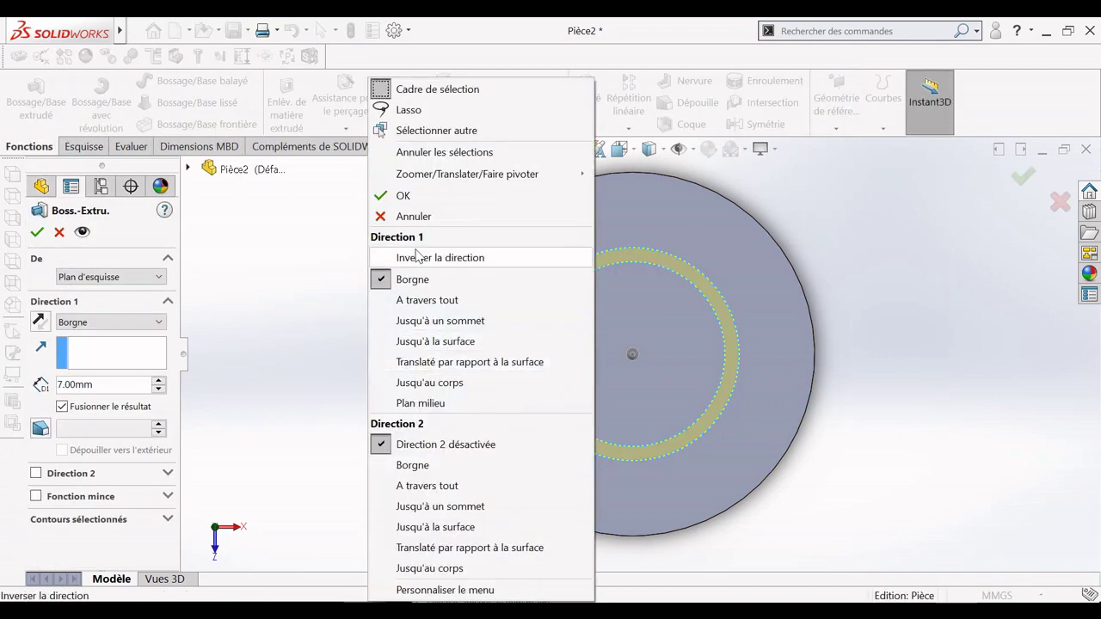
{"action": "mouse_move", "coordinate": [420, 173]}
{"action": "left_click", "coordinate": [679, 256]}
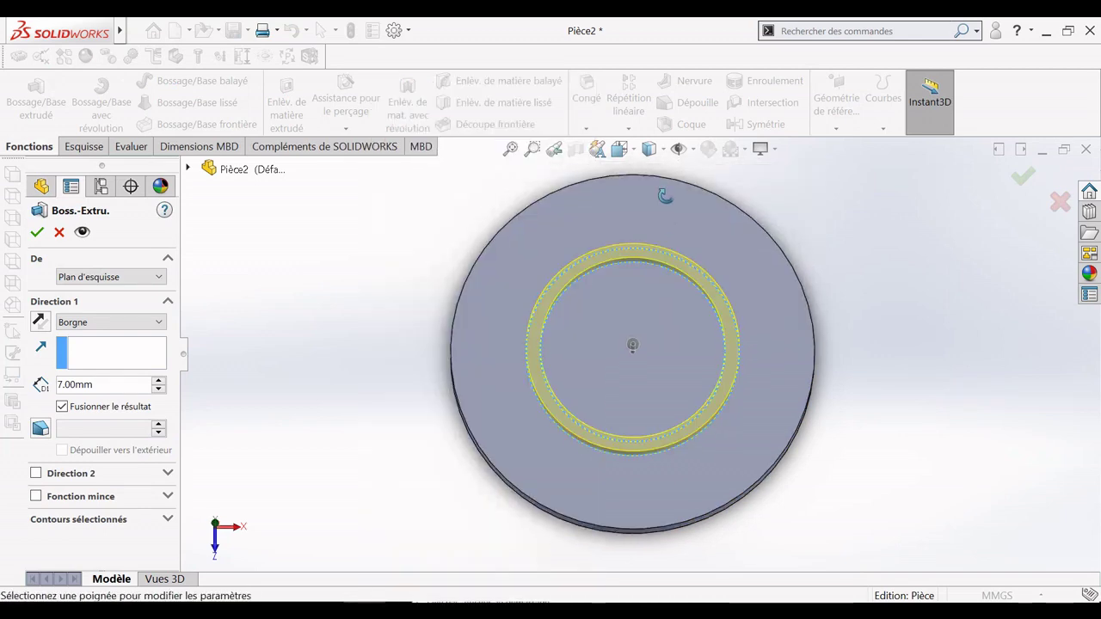
{"action": "left_click_drag", "start_coordinate": [663, 191], "coordinate": [617, 135]}
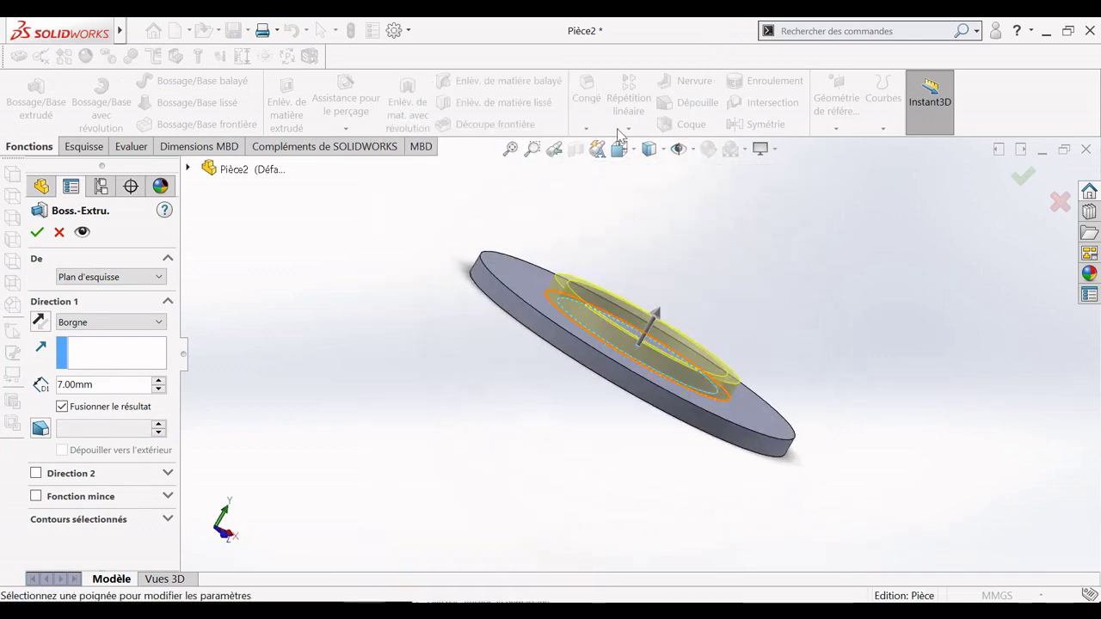
{"action": "double_click", "coordinate": [97, 389]}
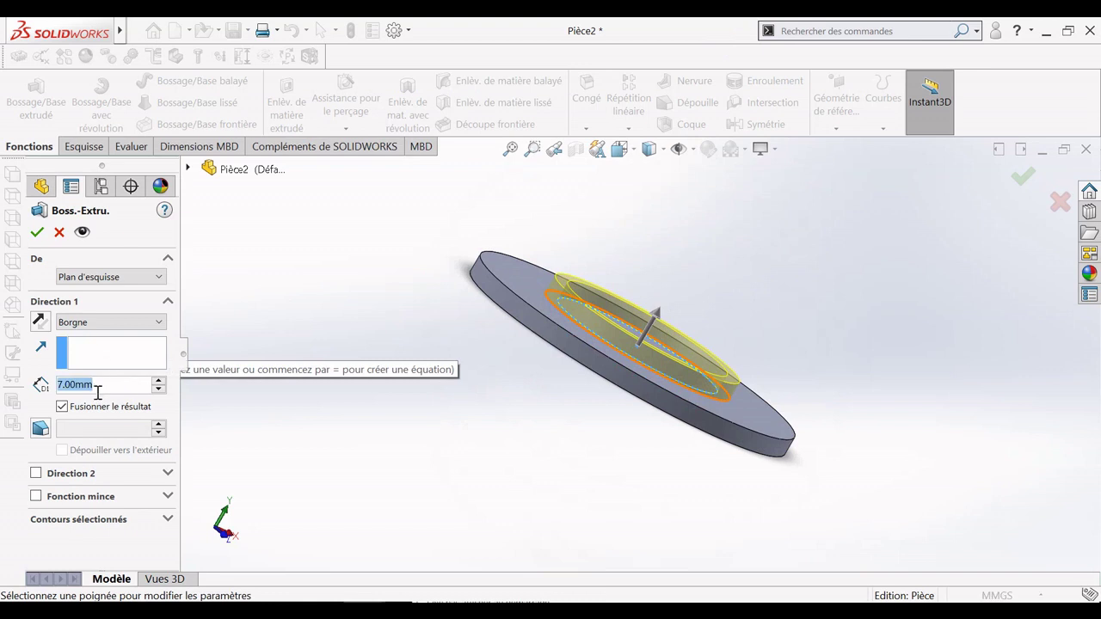
{"action": "type", "text": "12"}
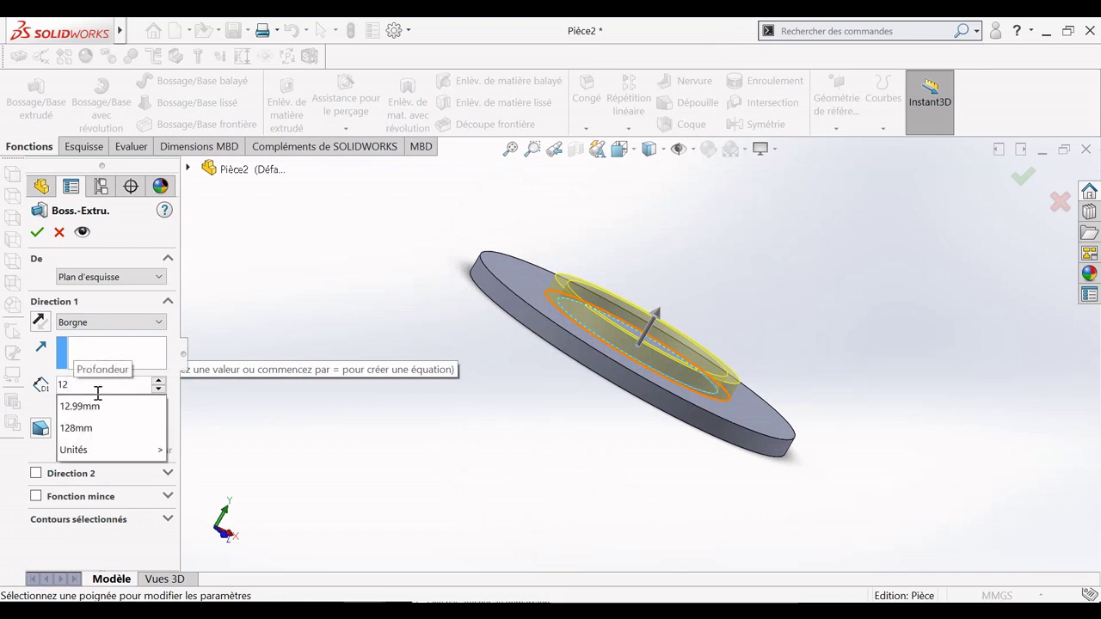
{"action": "key", "text": "Return"}
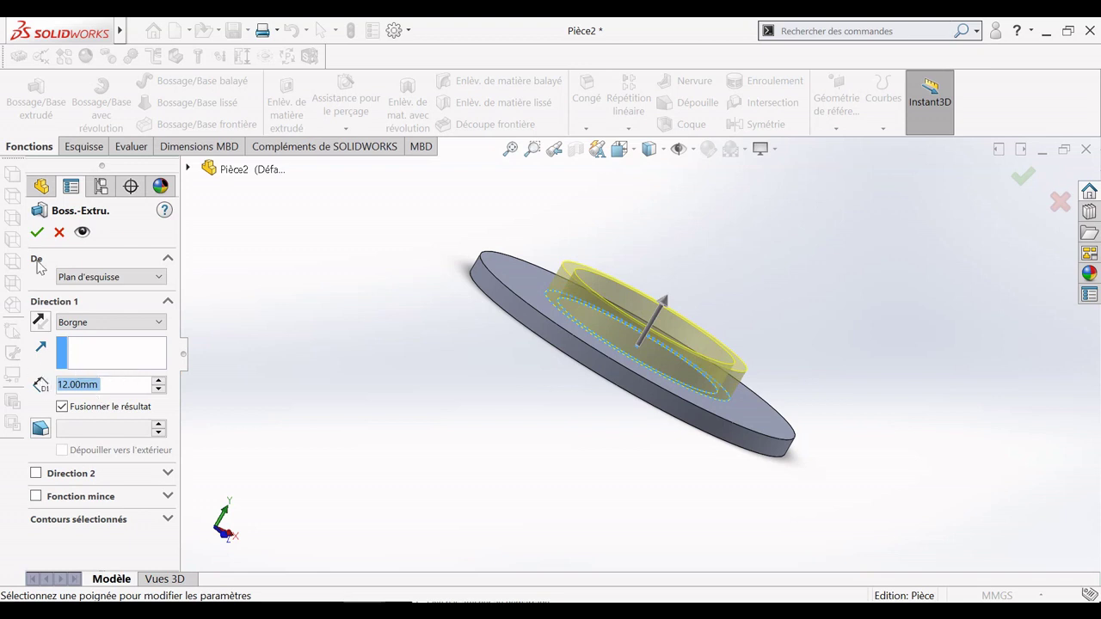
Sketch a circle about 25 mm in diameter on the disc's top face, centred on the origin
{"action": "right_click", "coordinate": [387, 311]}
{"action": "left_click", "coordinate": [459, 381]}
{"action": "left_click_drag", "start_coordinate": [465, 384], "coordinate": [396, 381]}
{"action": "right_click", "coordinate": [381, 352]}
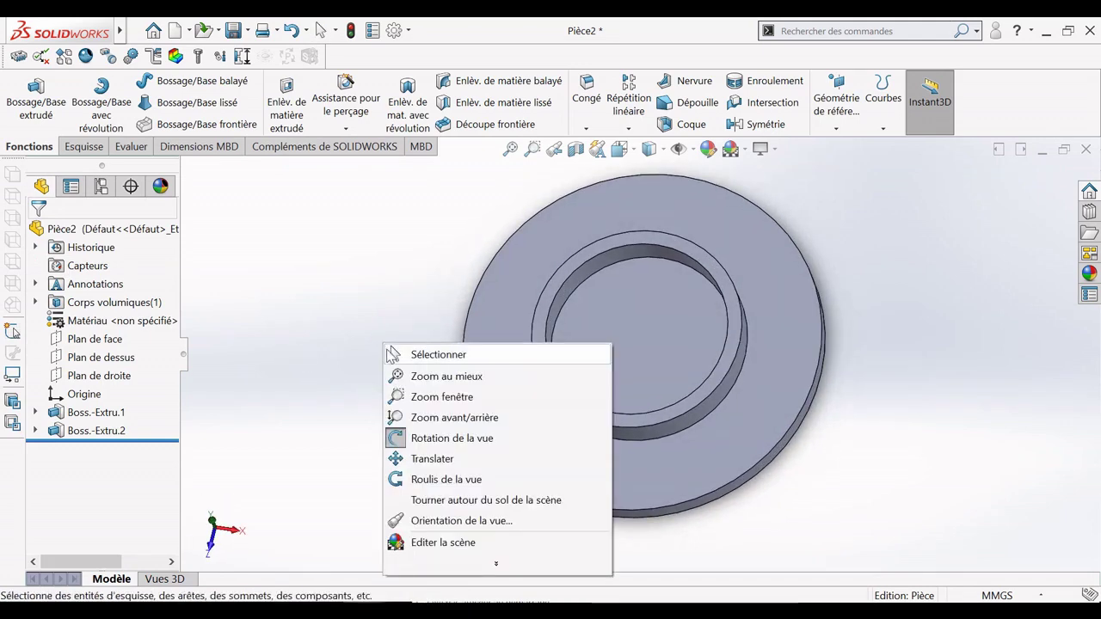
{"action": "left_click", "coordinate": [422, 353]}
{"action": "left_click", "coordinate": [486, 332]}
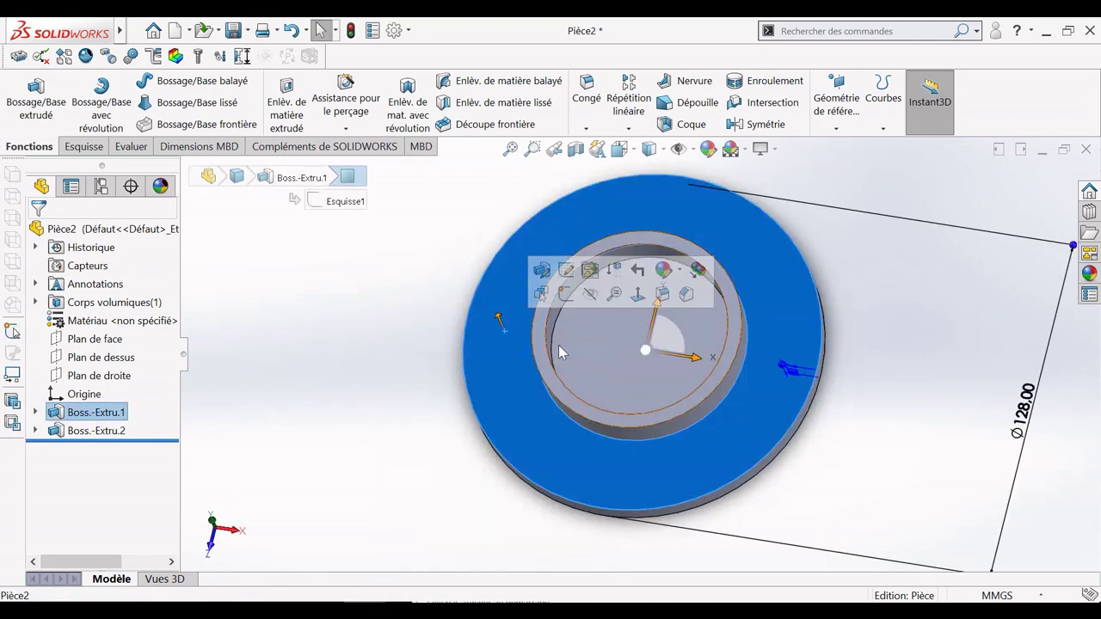
{"action": "left_click", "coordinate": [646, 329]}
{"action": "left_click", "coordinate": [770, 293]}
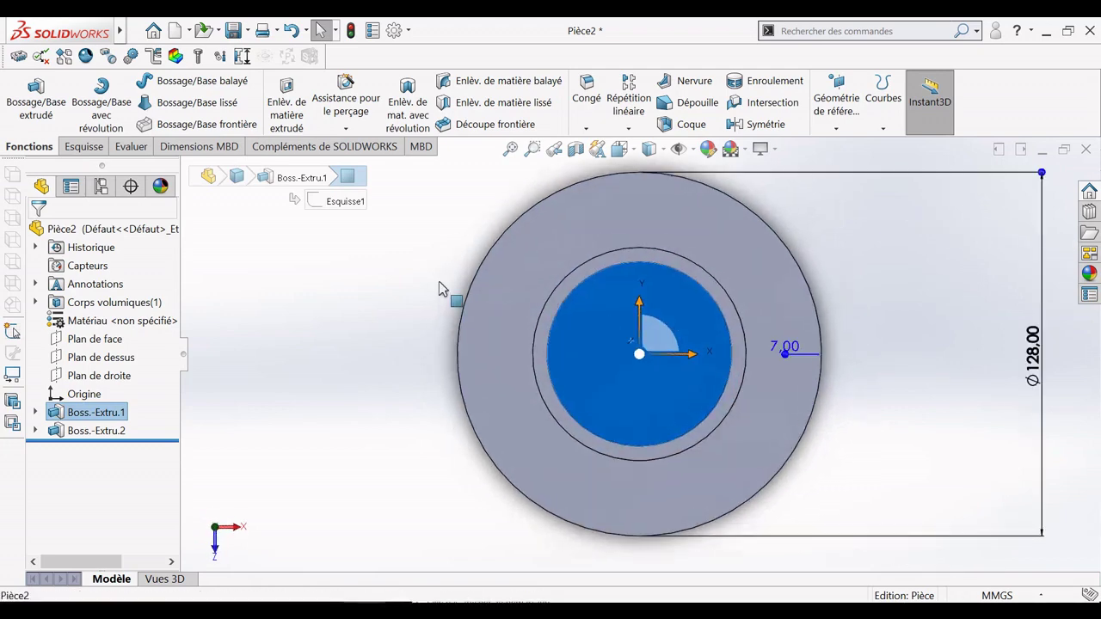
{"action": "left_click", "coordinate": [101, 146]}
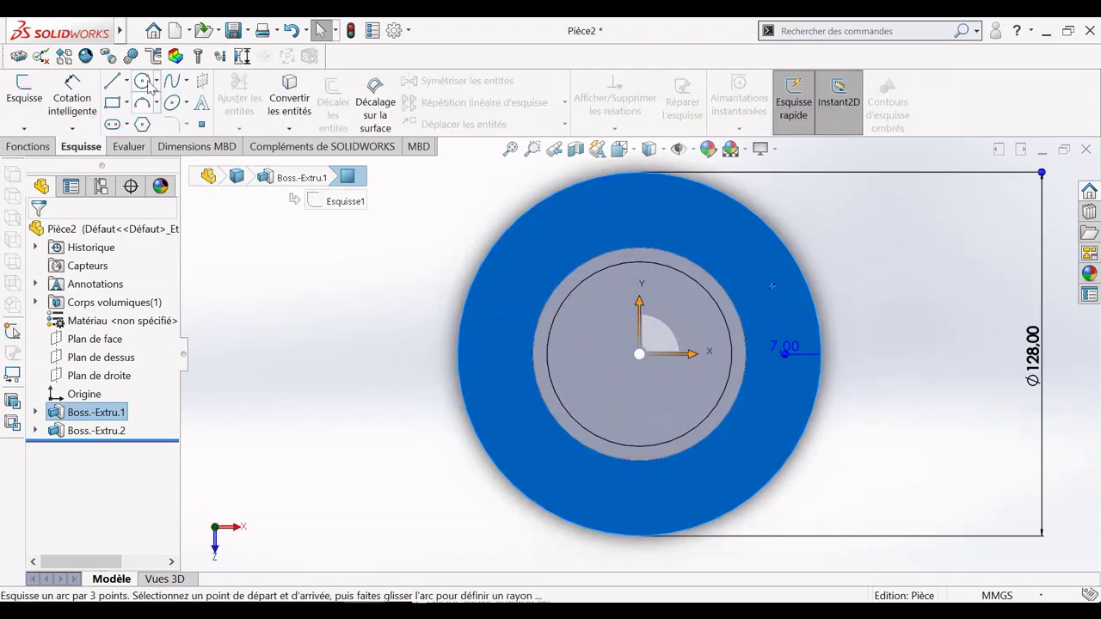
{"action": "left_click", "coordinate": [142, 80]}
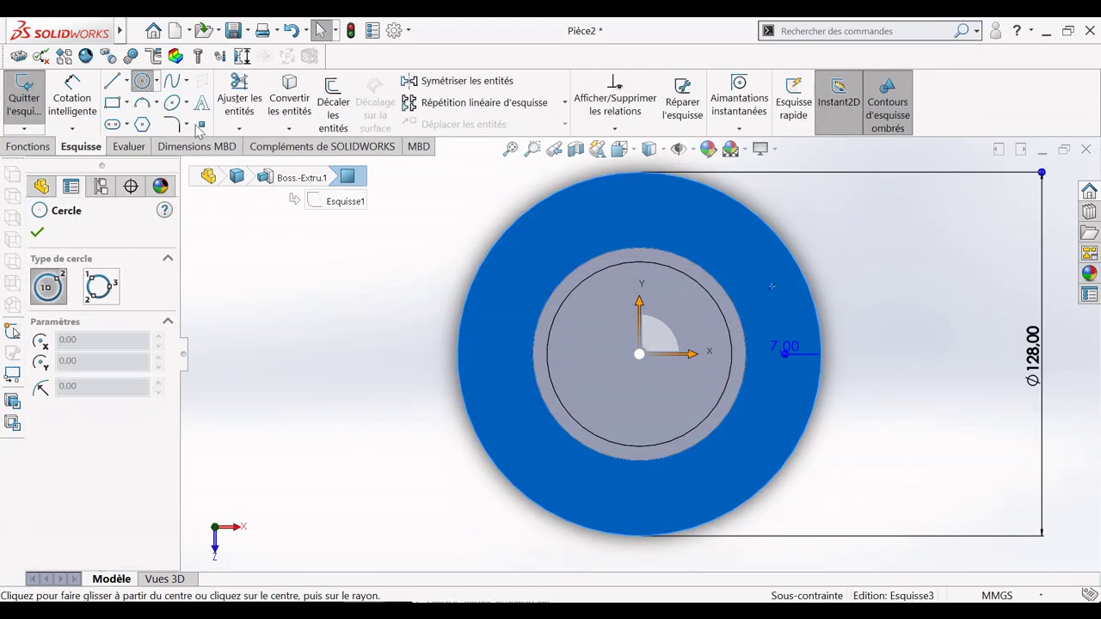
{"action": "left_click", "coordinate": [640, 354]}
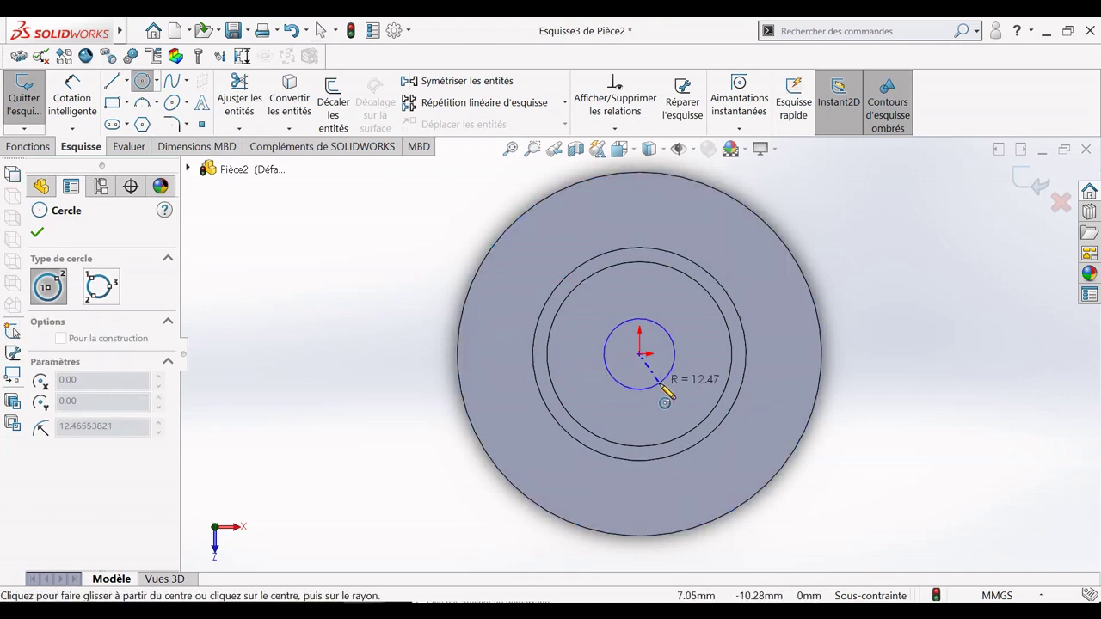
{"action": "left_click", "coordinate": [665, 393]}
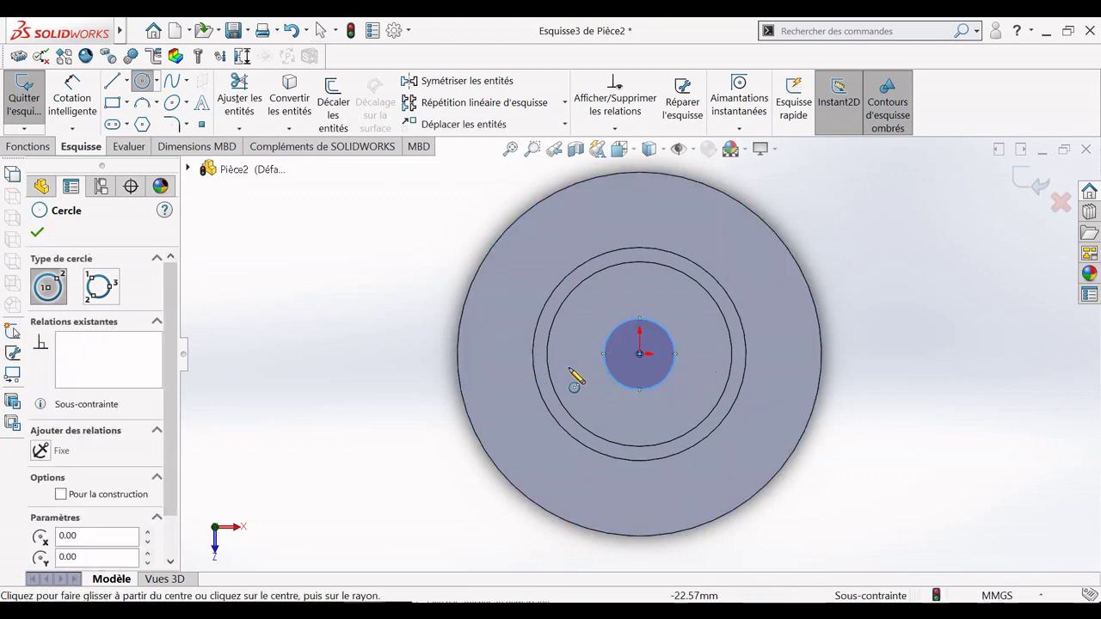
Dimension the diameter of the central circle as 25 mm
{"action": "left_click", "coordinate": [72, 99]}
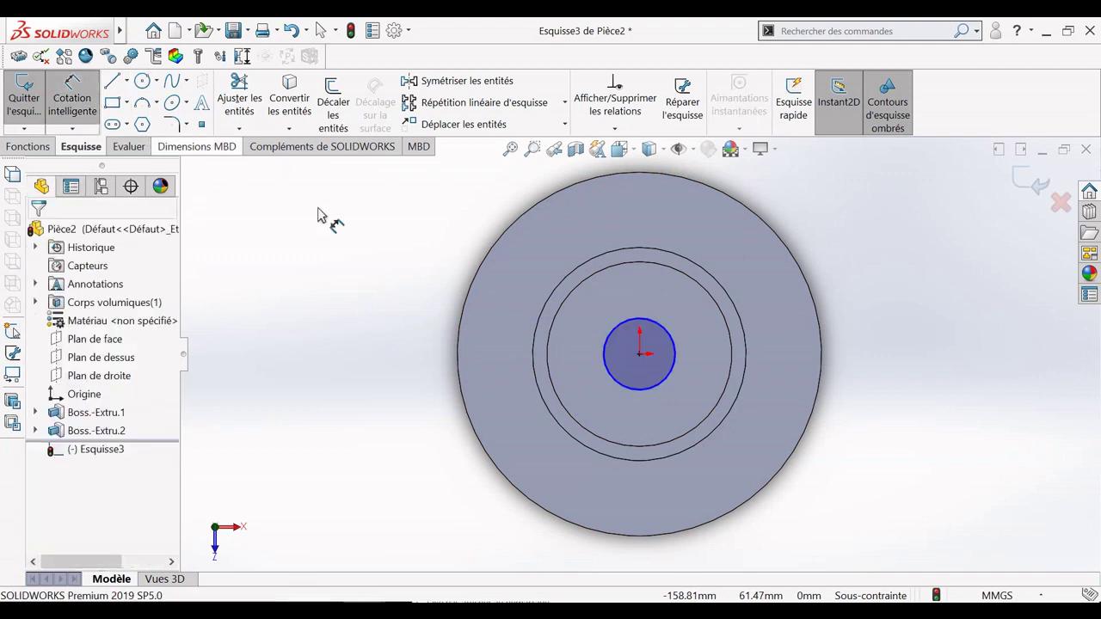
{"action": "left_click", "coordinate": [662, 334]}
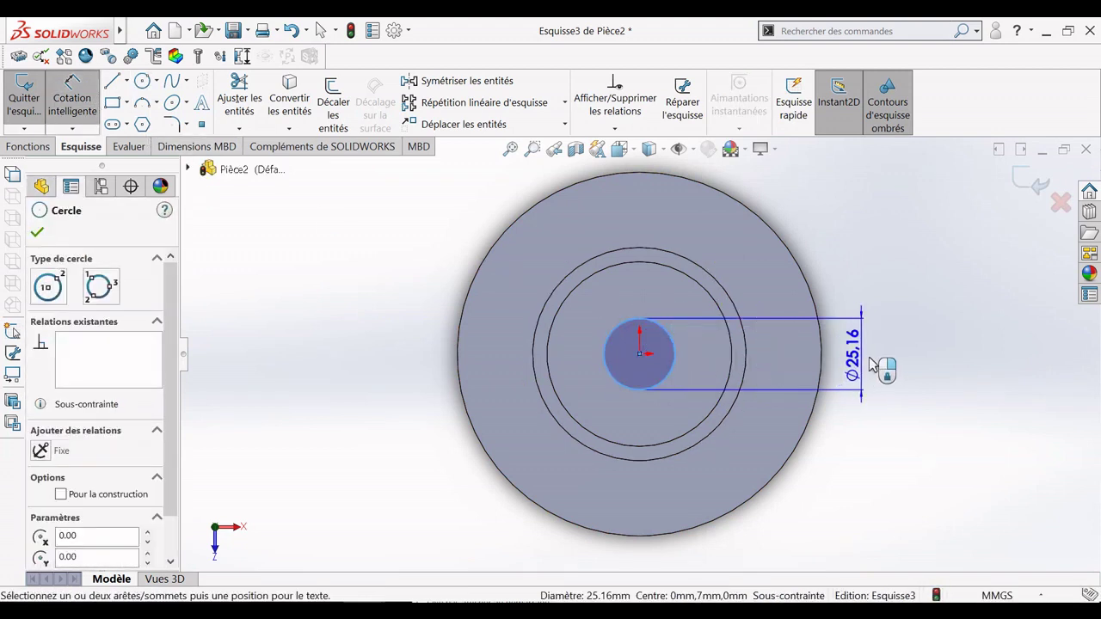
{"action": "left_click", "coordinate": [881, 361]}
{"action": "type", "text": "2"}
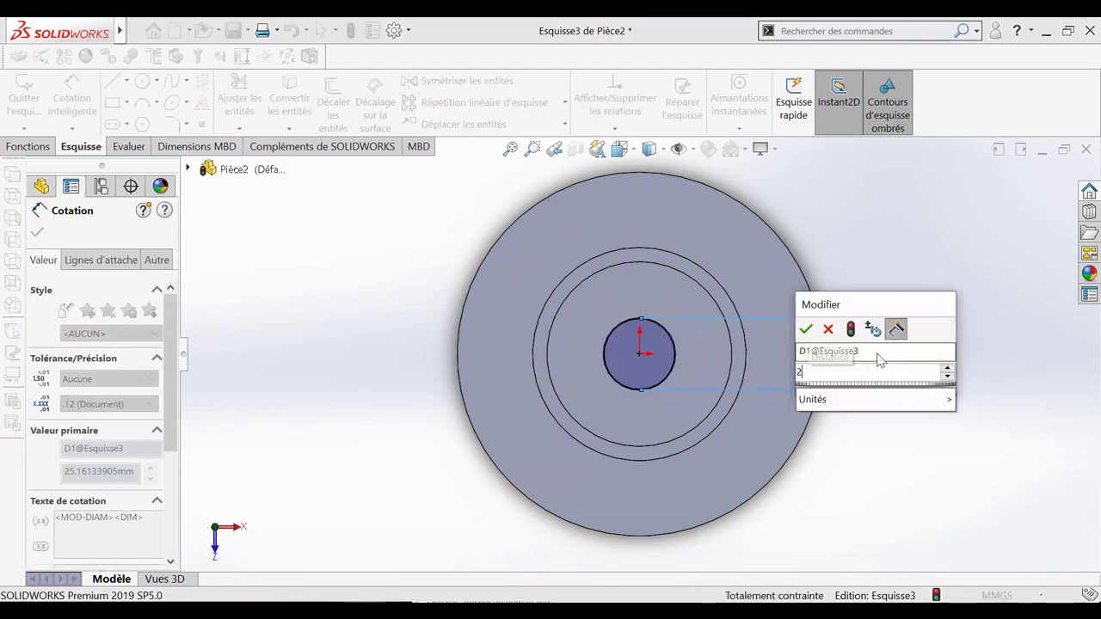
{"action": "type", "text": "5"}
{"action": "key", "text": "Return"}
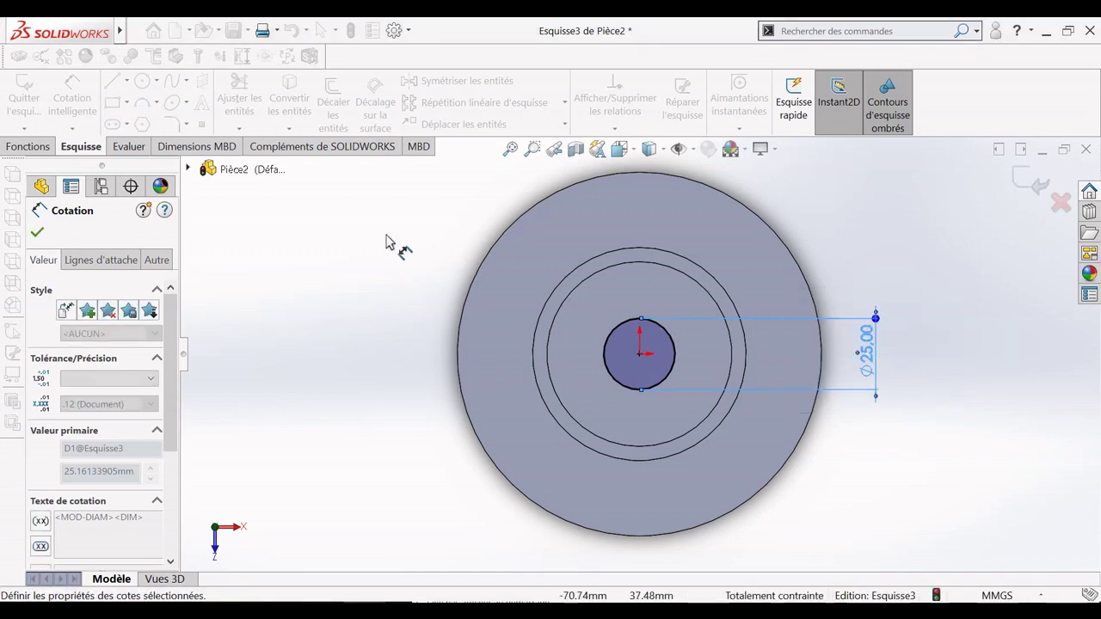
{"action": "left_click", "coordinate": [38, 233]}
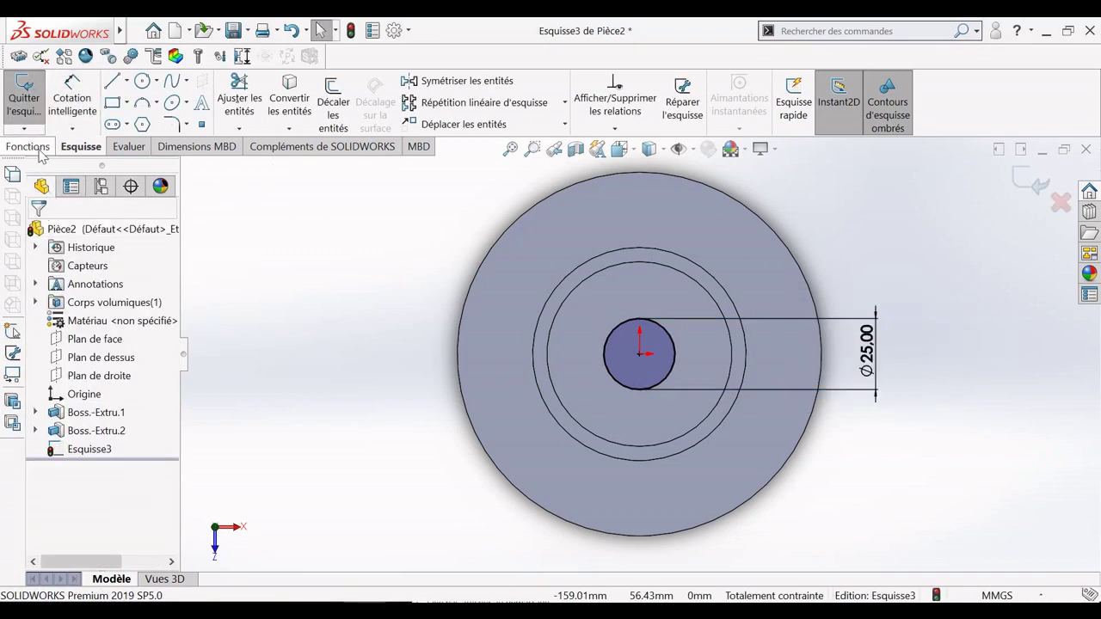
Cut the 25 mm circle through all of the disc to make the central bore
{"action": "left_click", "coordinate": [40, 151]}
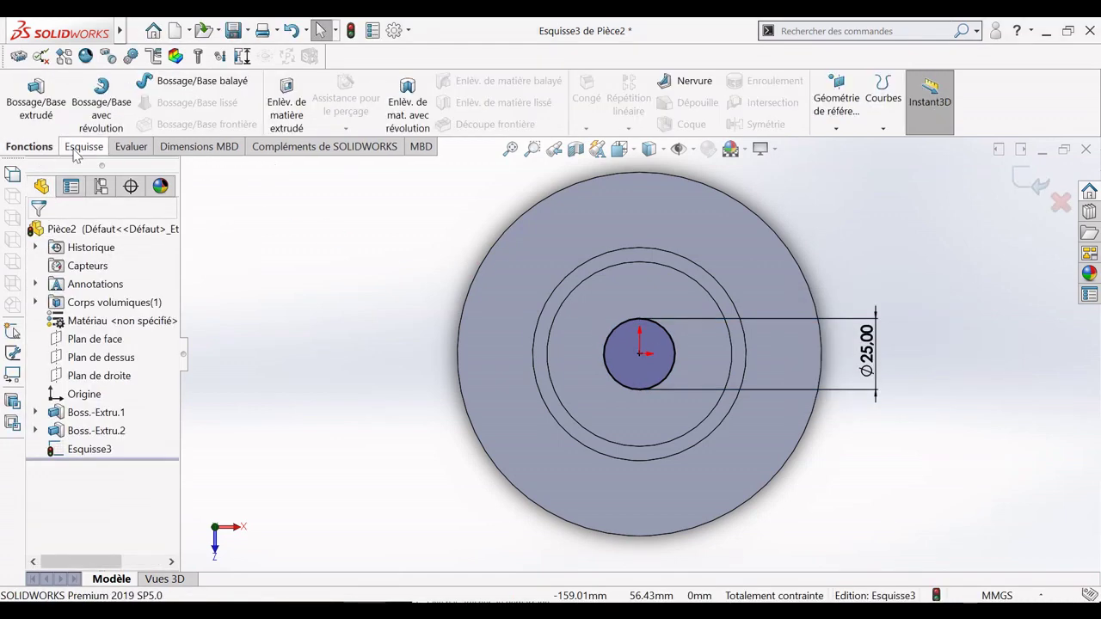
{"action": "left_click", "coordinate": [290, 91]}
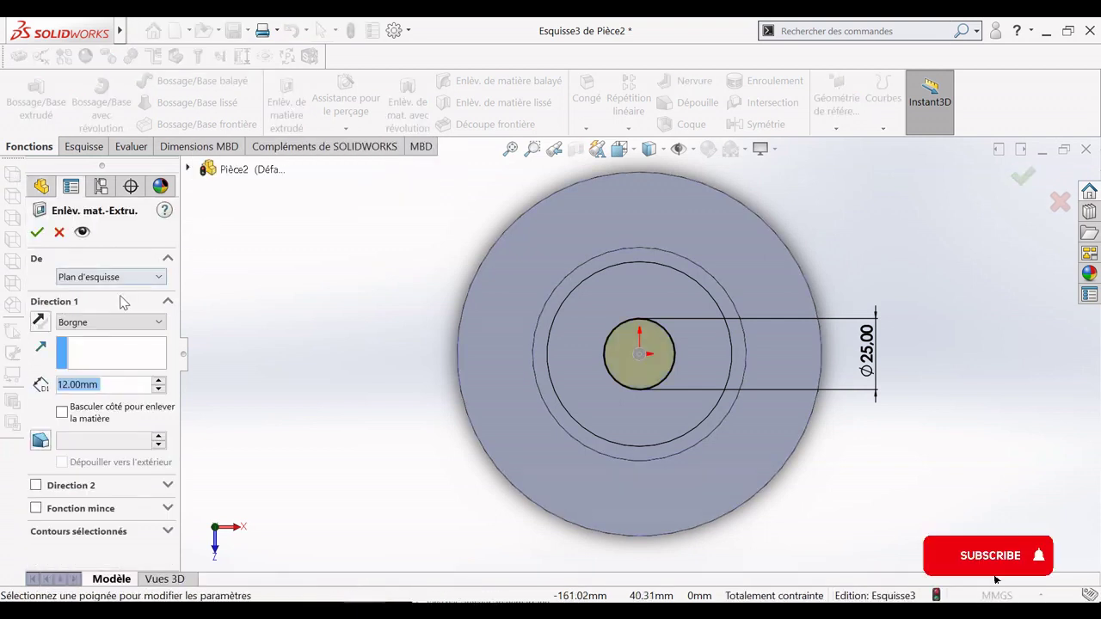
{"action": "left_click", "coordinate": [110, 322]}
{"action": "left_click", "coordinate": [99, 347]}
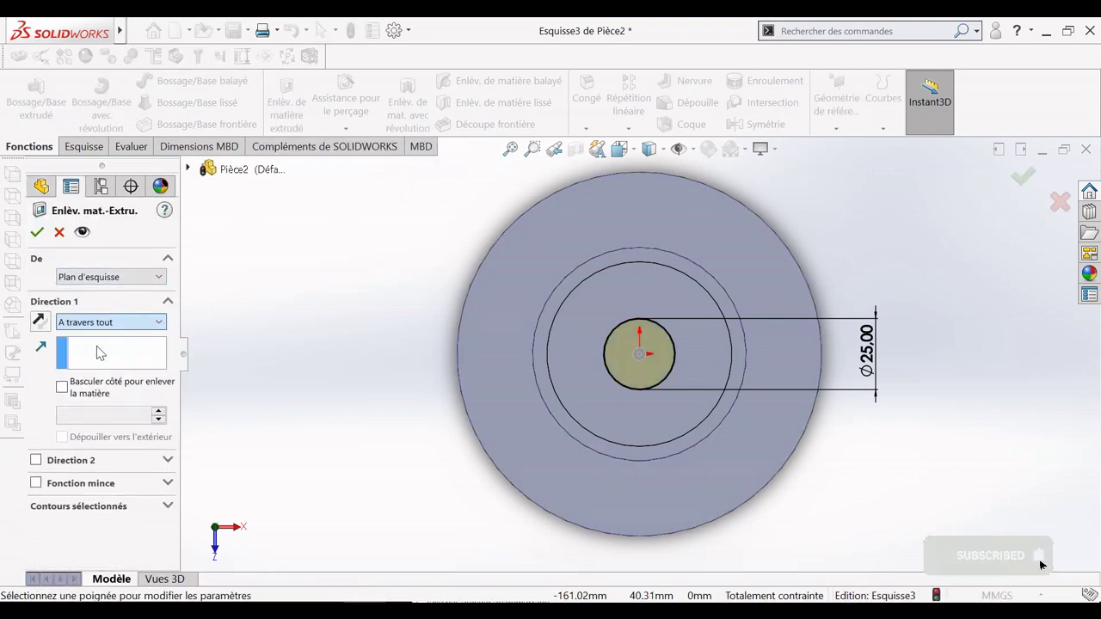
{"action": "left_click", "coordinate": [38, 232]}
Inspect the part with its raised ring and central bore from an oblique angle and normal to the disc's face
{"action": "right_click", "coordinate": [308, 257]}
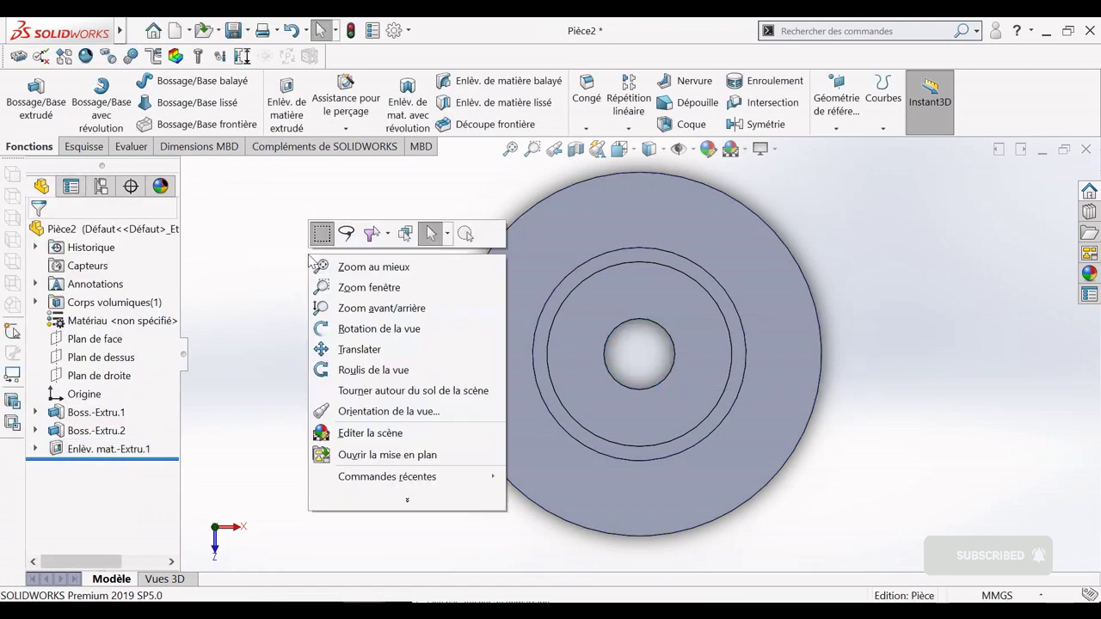
{"action": "left_click", "coordinate": [404, 411]}
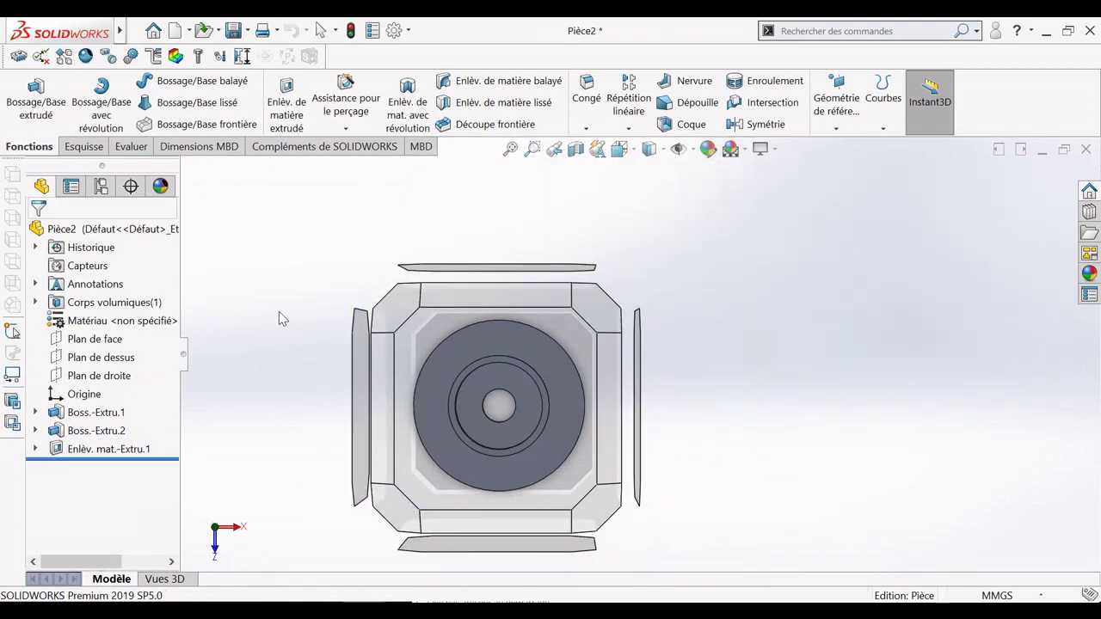
{"action": "right_click", "coordinate": [279, 311]}
{"action": "left_click", "coordinate": [350, 386]}
{"action": "left_click_drag", "start_coordinate": [349, 386], "coordinate": [713, 295]}
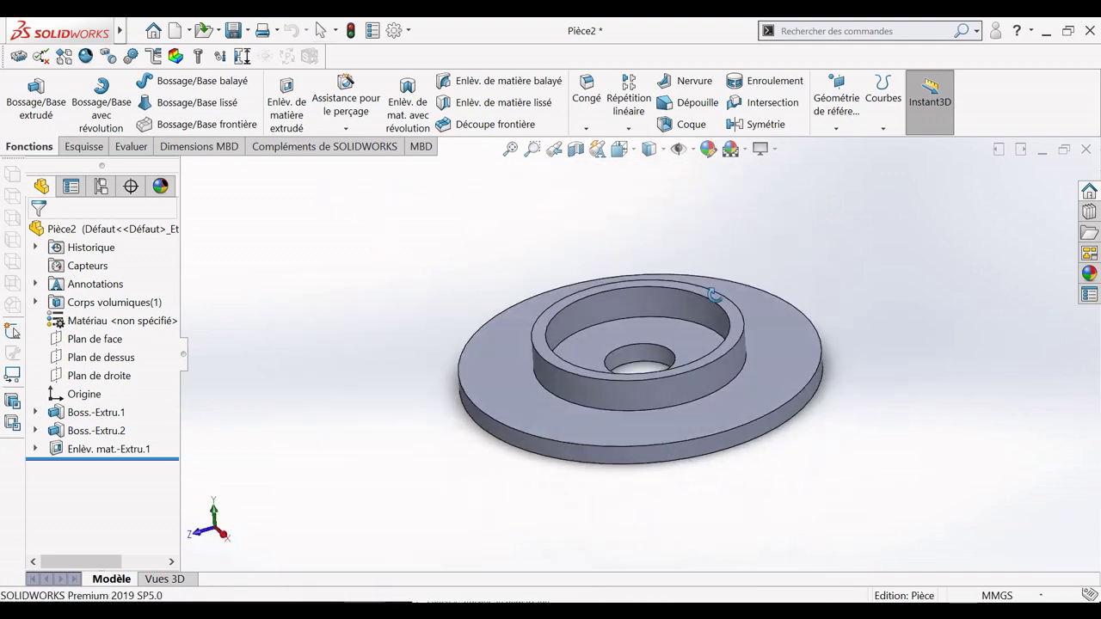
{"action": "right_click", "coordinate": [396, 280]}
{"action": "left_click", "coordinate": [438, 290]}
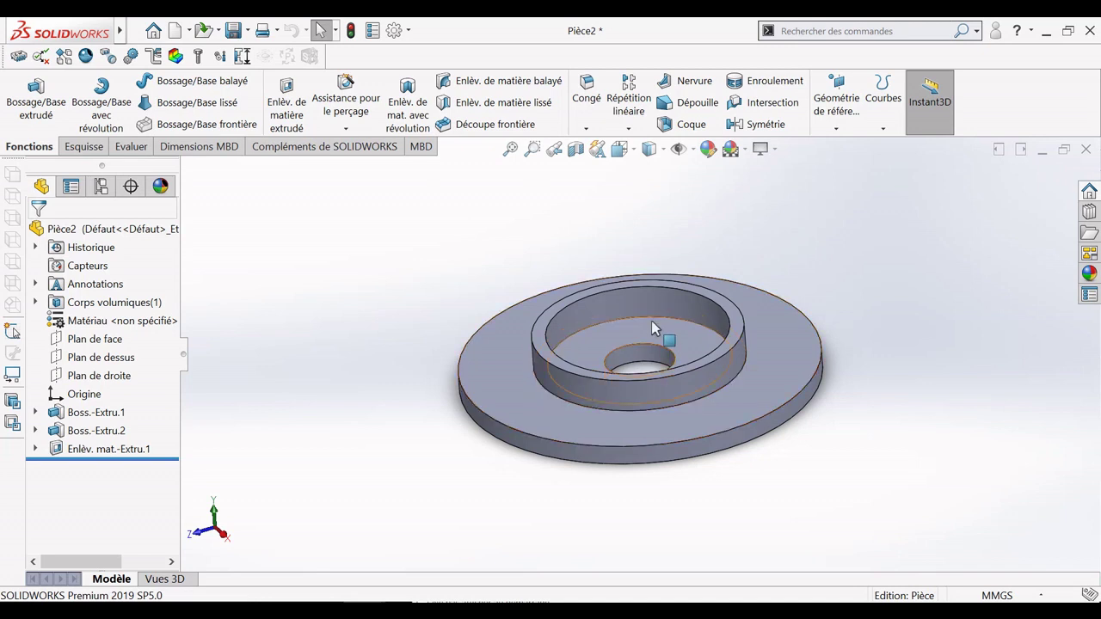
{"action": "left_click", "coordinate": [761, 340]}
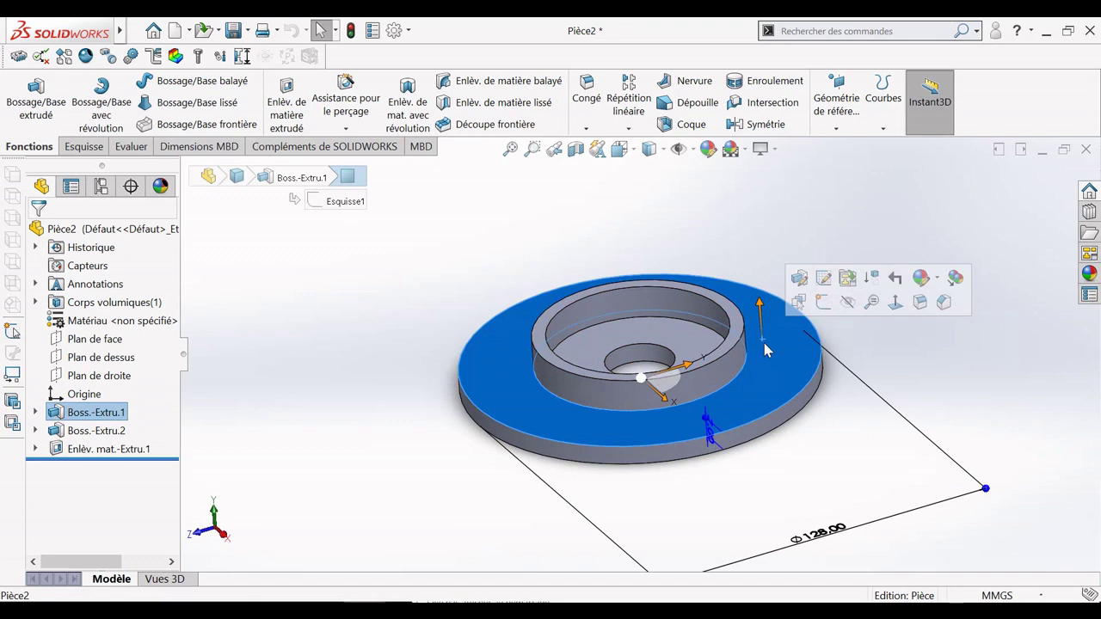
{"action": "left_click", "coordinate": [891, 308]}
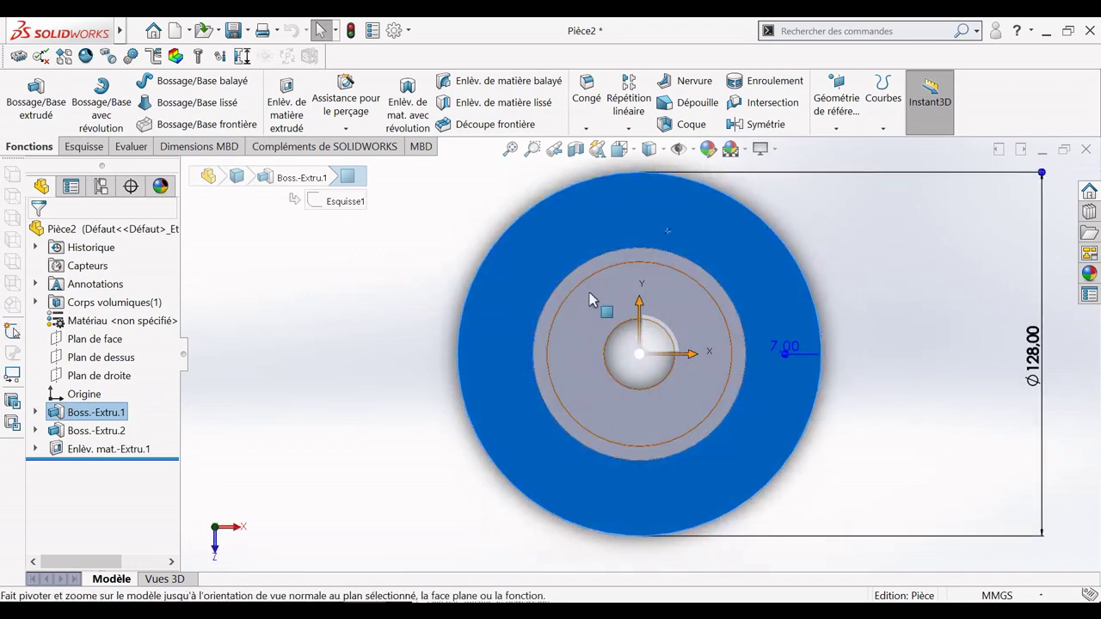
{"action": "left_click", "coordinate": [462, 241]}
Fillet the edges of the raised ring's top face and the disc's outer cylindrical face with a 2 mm radius
{"action": "right_click", "coordinate": [404, 202]}
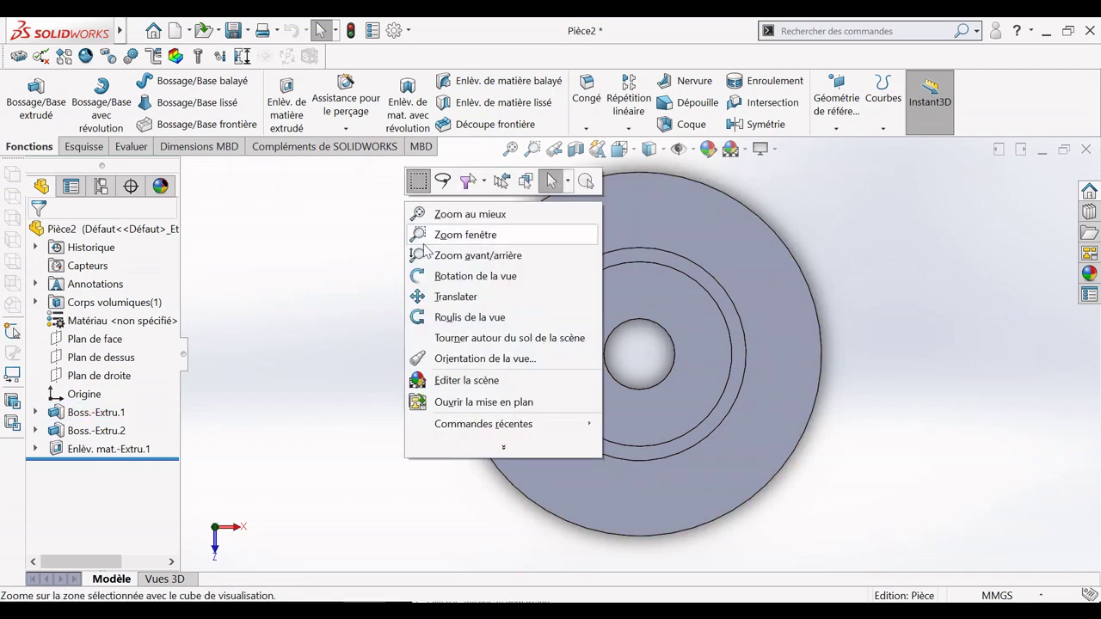
{"action": "left_click", "coordinate": [434, 275]}
{"action": "left_click_drag", "start_coordinate": [426, 254], "coordinate": [447, 194]}
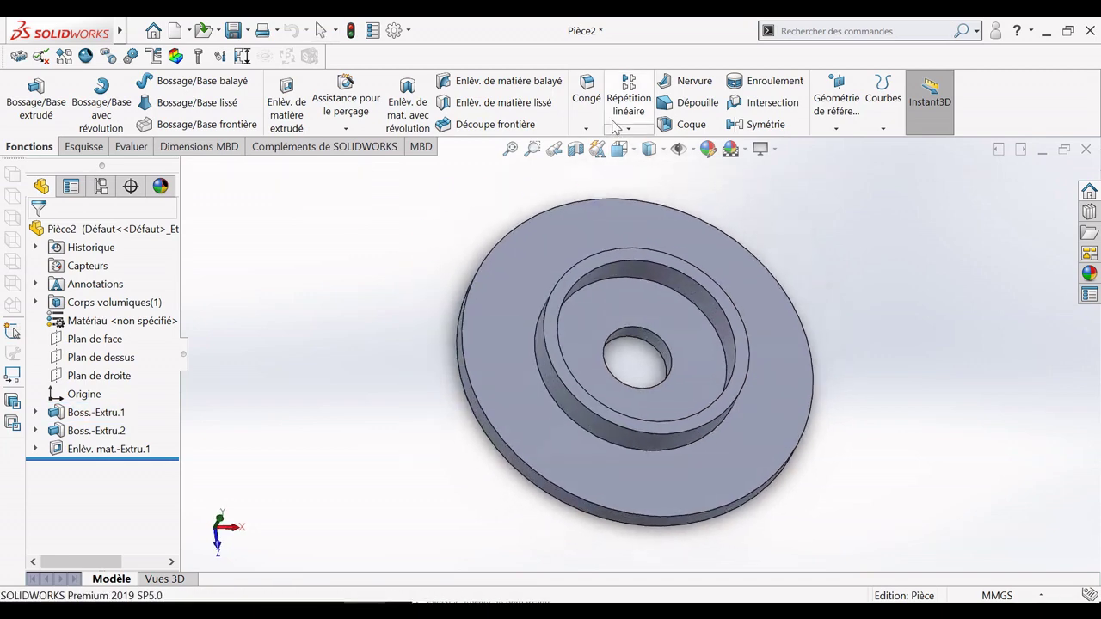
{"action": "left_click", "coordinate": [588, 98]}
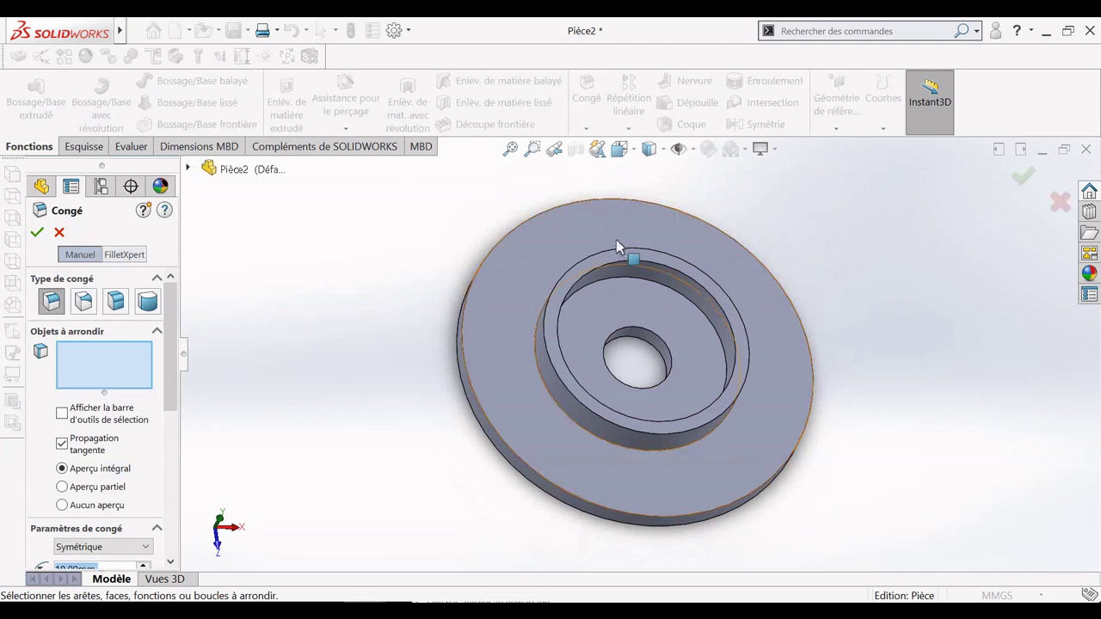
{"action": "left_click", "coordinate": [618, 261]}
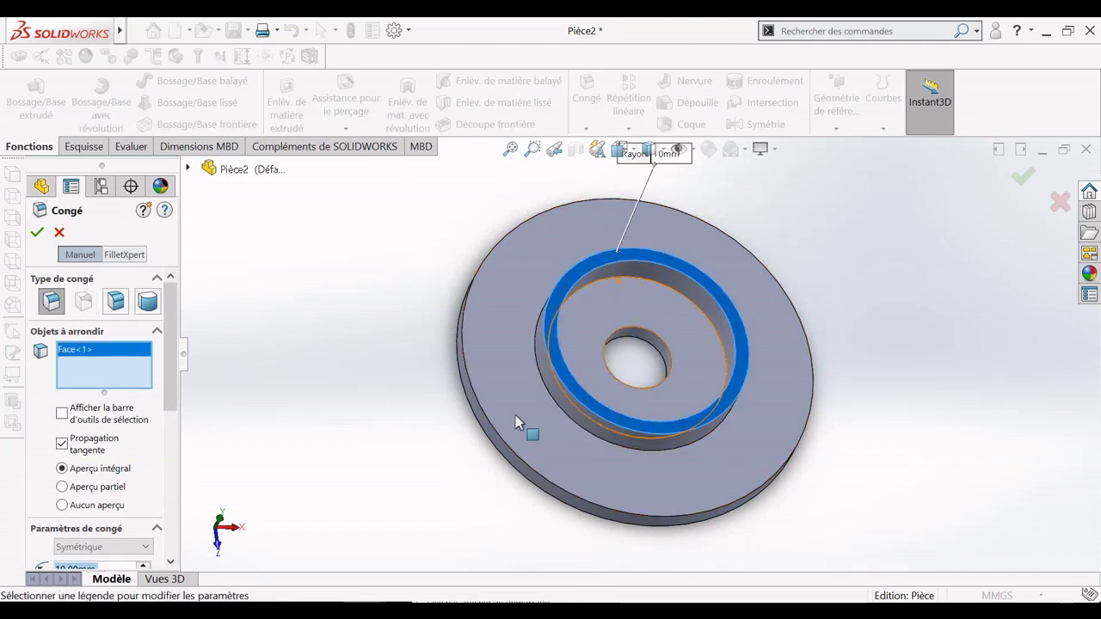
{"action": "left_click", "coordinate": [510, 464]}
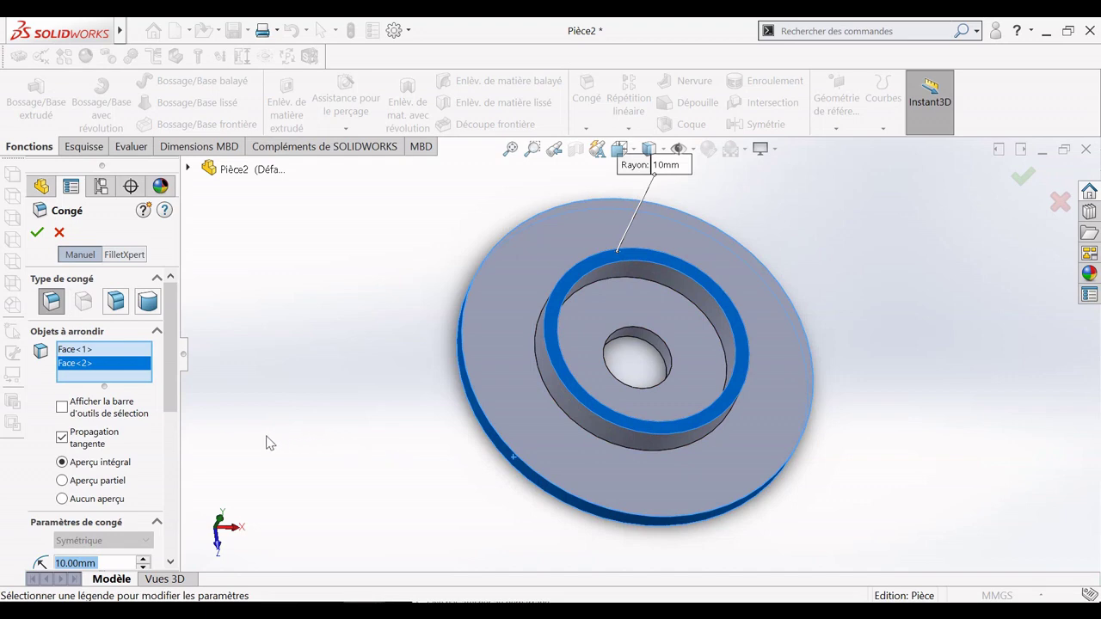
{"action": "scroll", "coordinate": [163, 347], "scroll_direction": "down", "scroll_amount": 3}
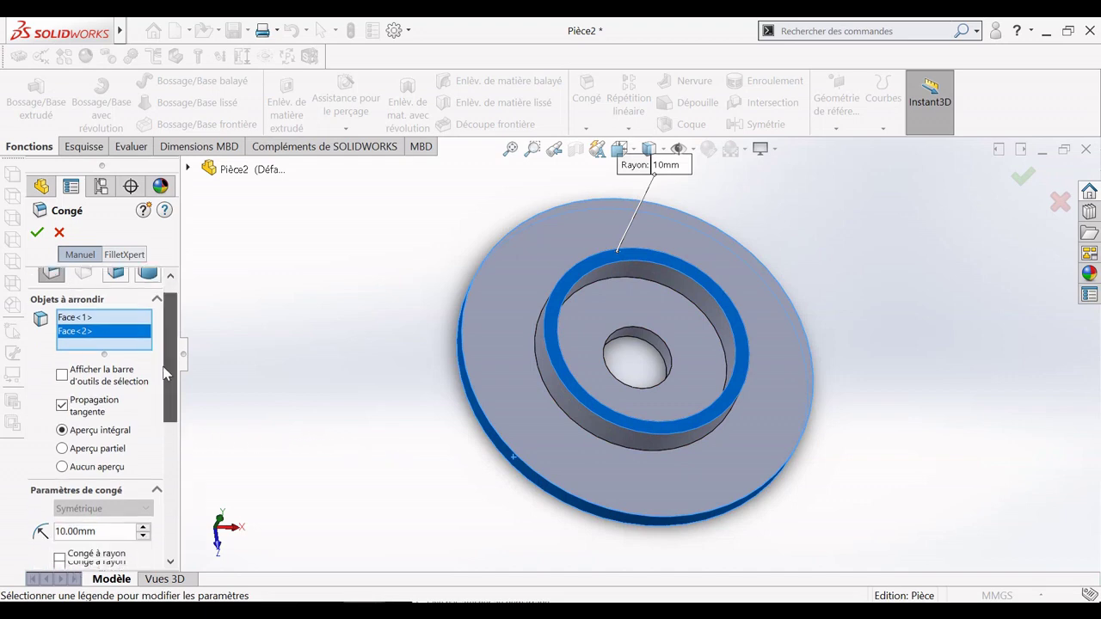
{"action": "type", "text": "2"}
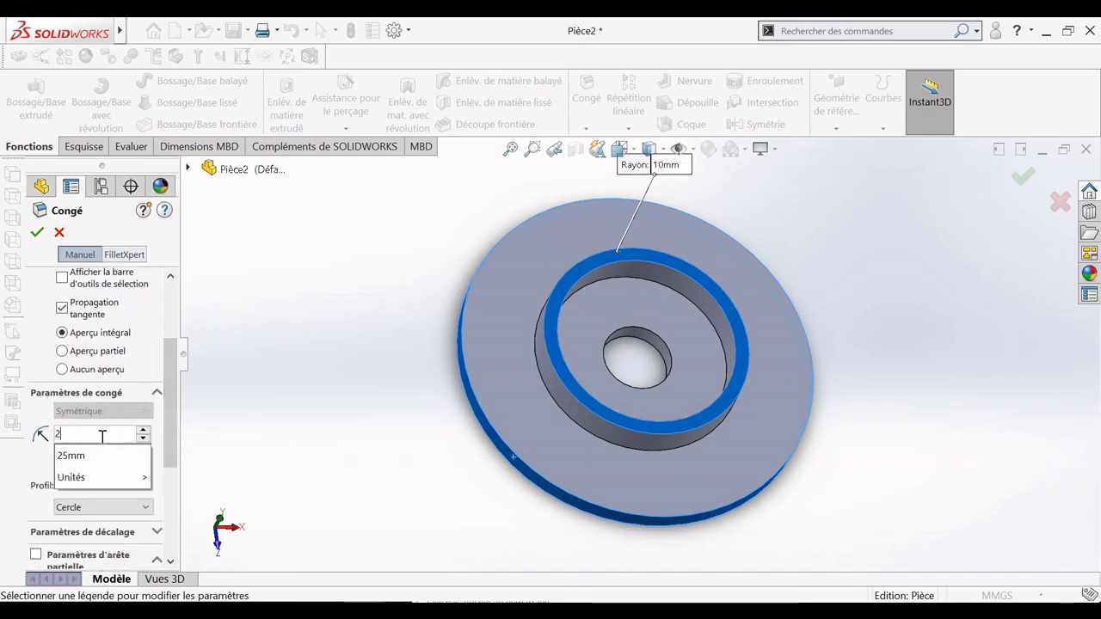
{"action": "key", "text": "Return"}
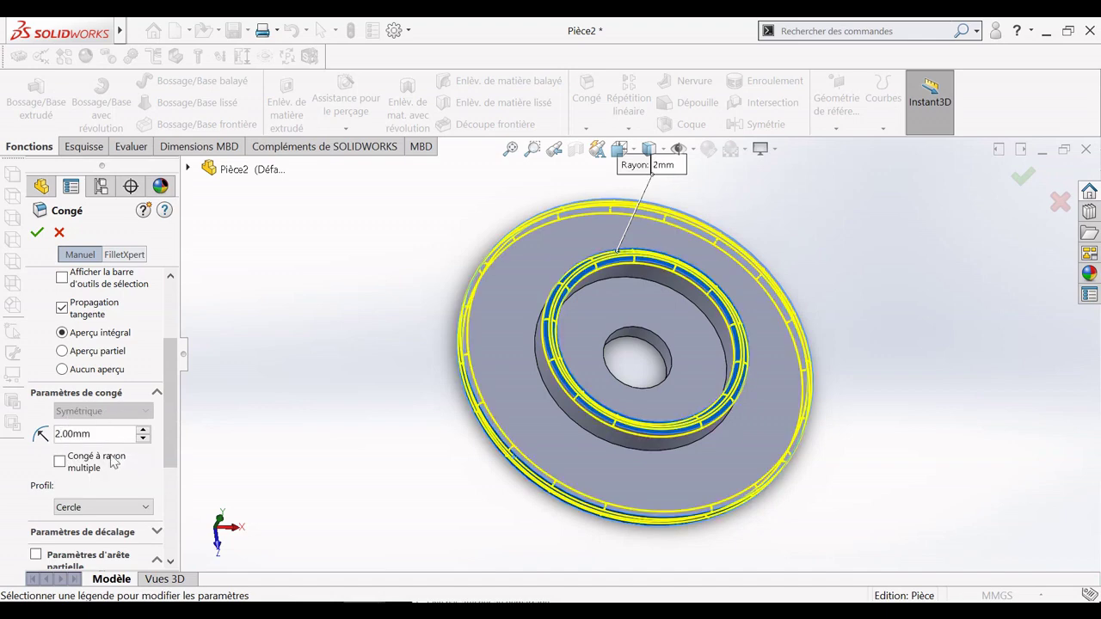
{"action": "left_click", "coordinate": [37, 233]}
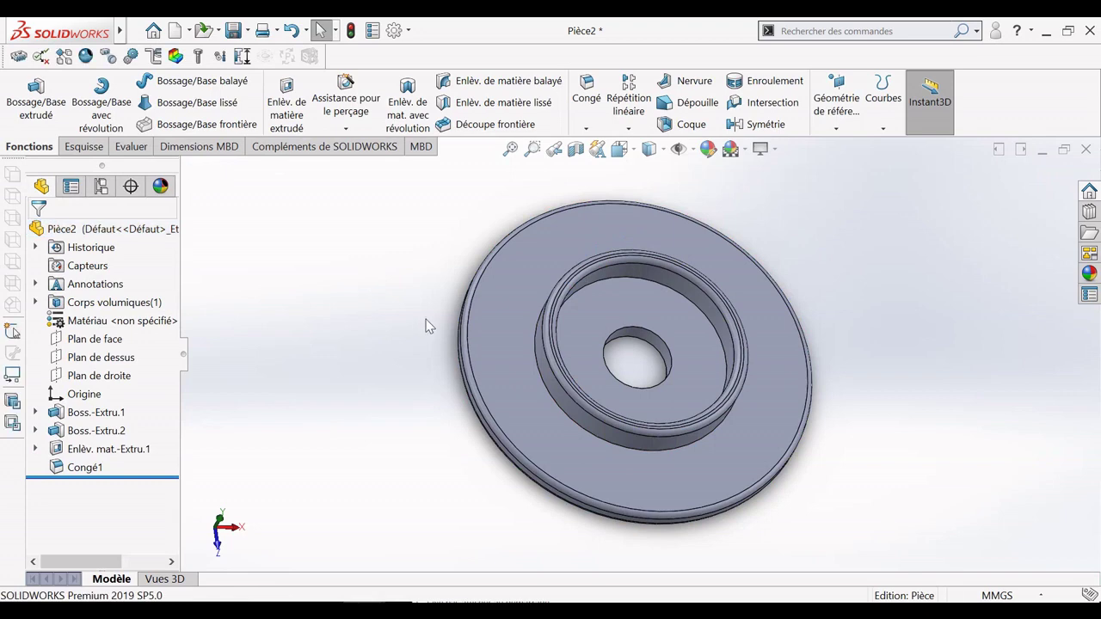
On the disc's top face, sketch a vertical construction line from the origin, about 49 mm long, ending between the ring and the rim
{"action": "left_click", "coordinate": [674, 254]}
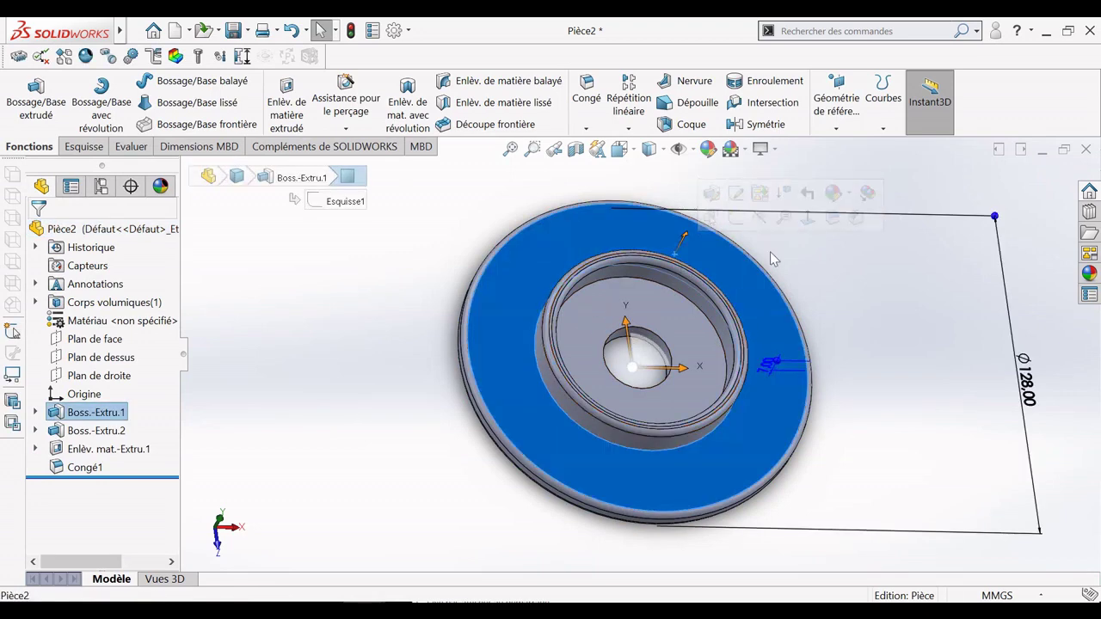
{"action": "left_click", "coordinate": [805, 218]}
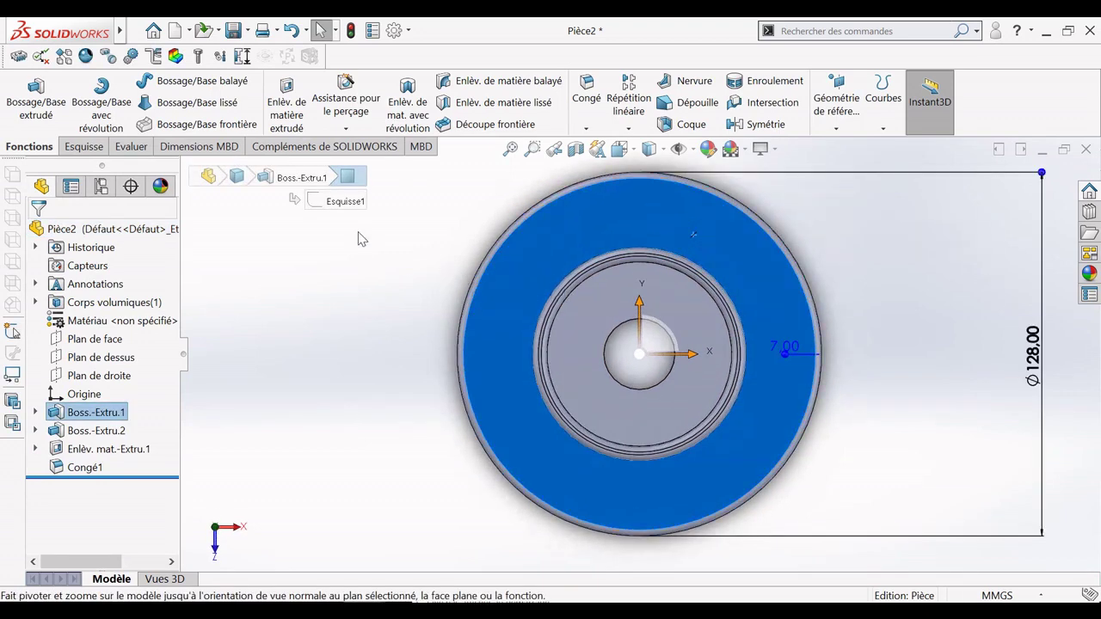
{"action": "left_click", "coordinate": [94, 149]}
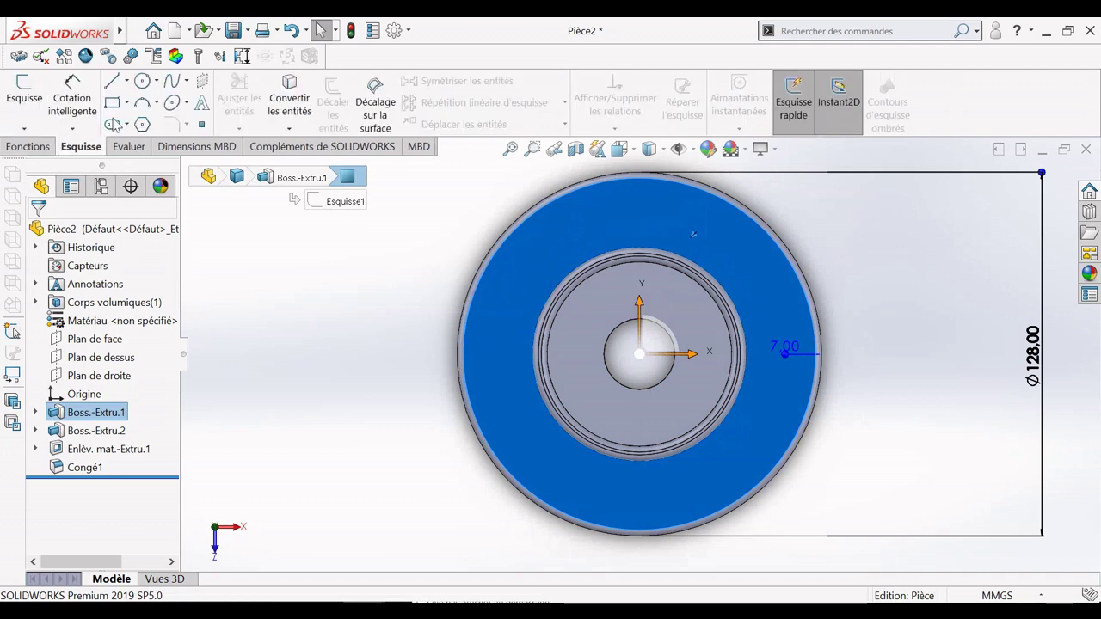
{"action": "left_click", "coordinate": [128, 80]}
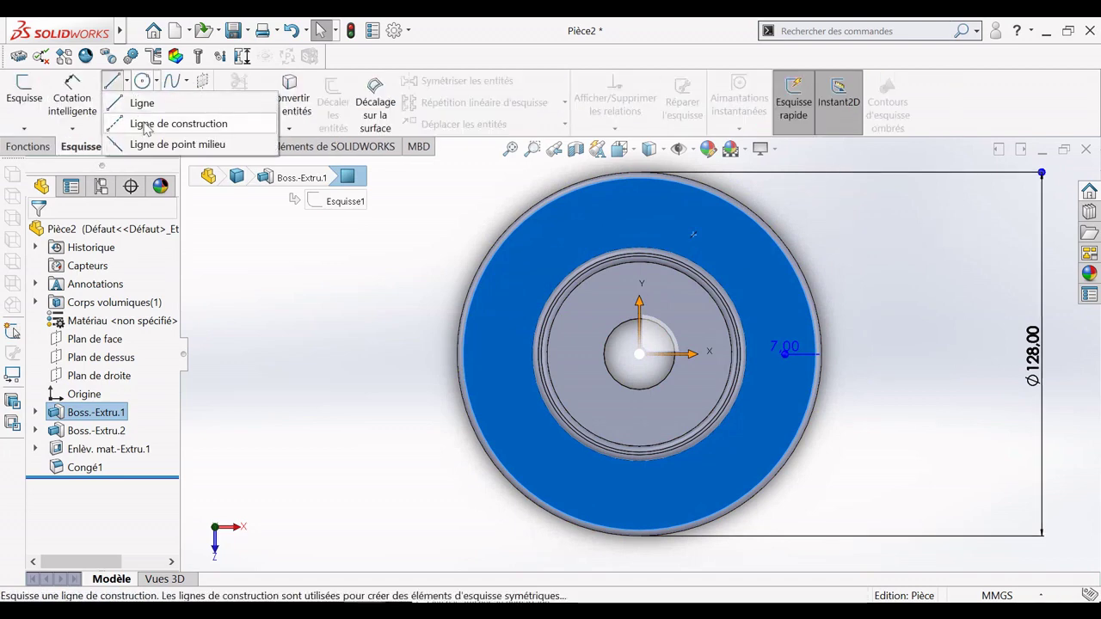
{"action": "left_click", "coordinate": [147, 126]}
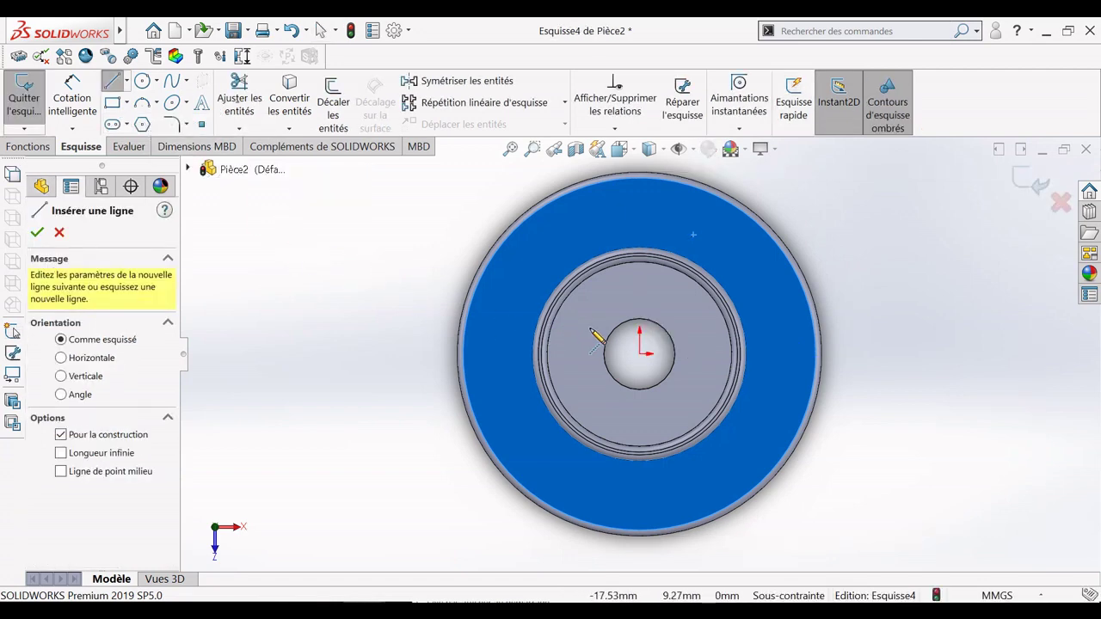
{"action": "scroll", "coordinate": [688, 372], "scroll_direction": "down", "scroll_amount": 5}
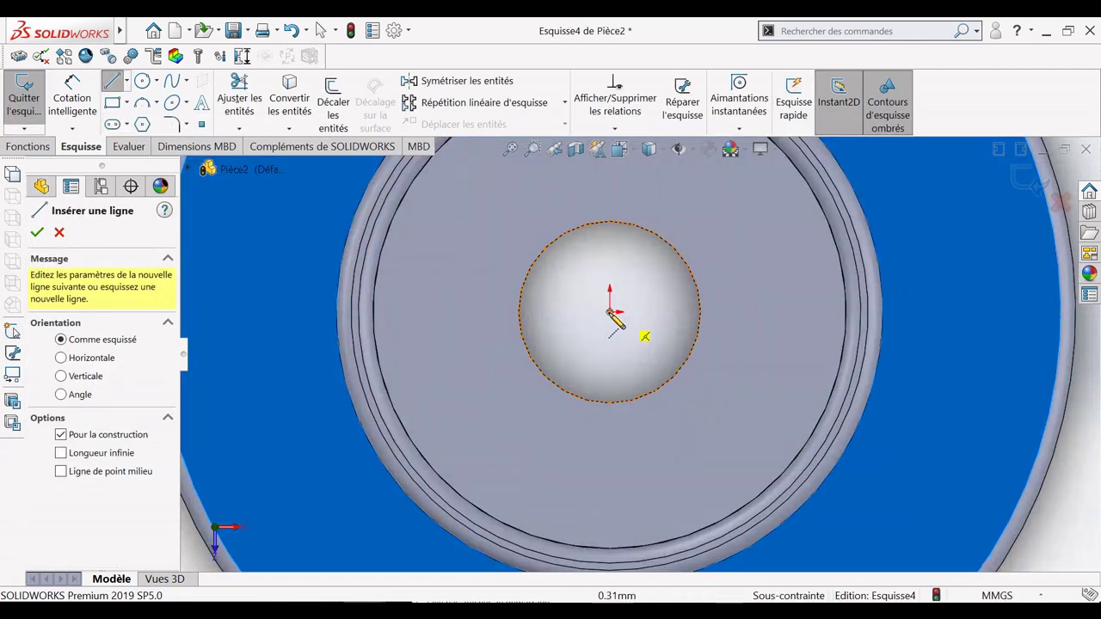
{"action": "left_click", "coordinate": [610, 313]}
{"action": "scroll", "coordinate": [663, 344], "scroll_direction": "up", "scroll_amount": 5}
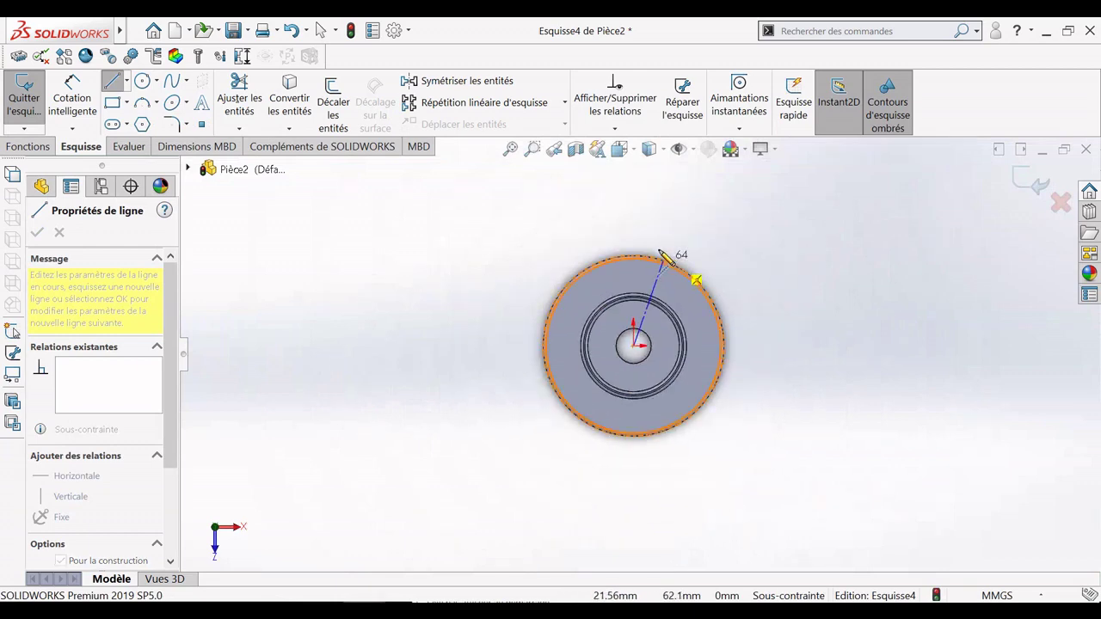
{"action": "scroll", "coordinate": [661, 256], "scroll_direction": "down", "scroll_amount": 2}
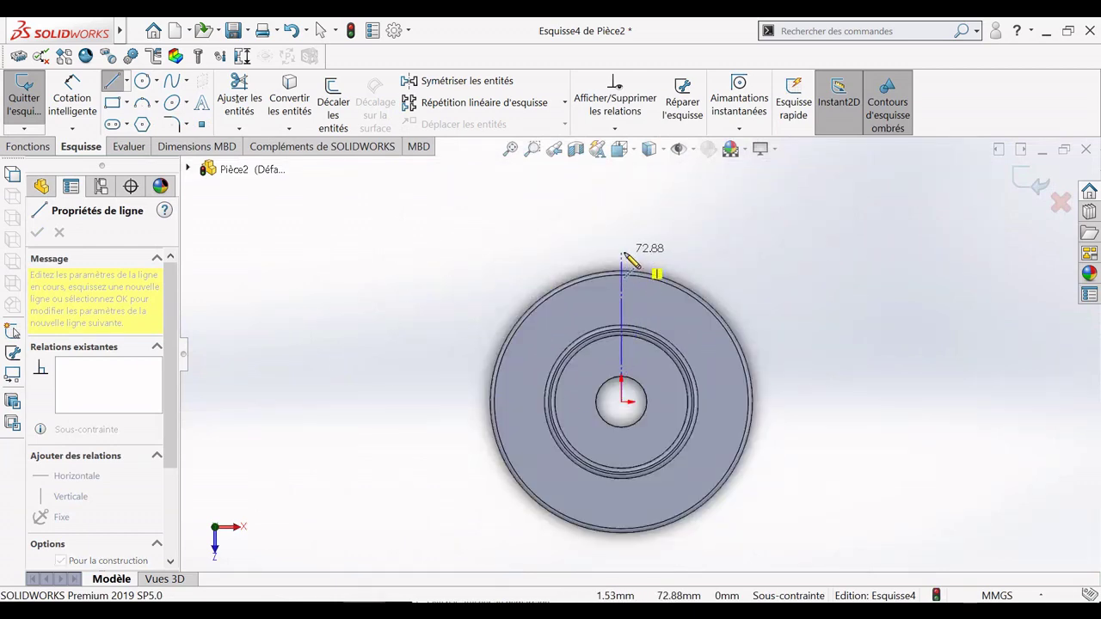
{"action": "left_click", "coordinate": [621, 304]}
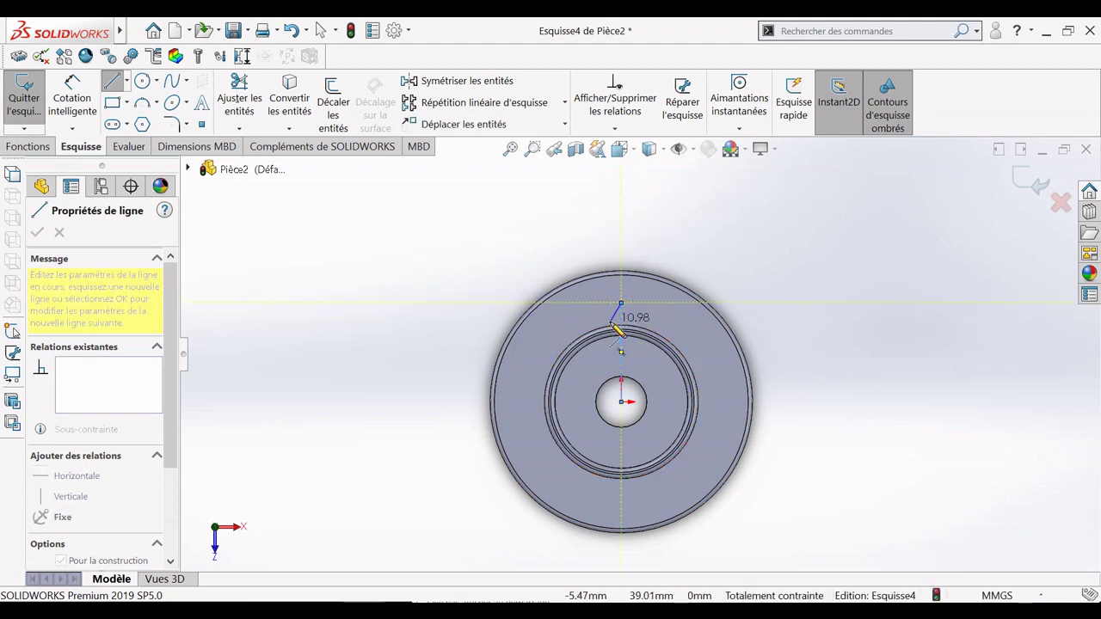
Continue the construction line vertically past the disc's rim to about 77 mm from the origin, and finish the line
{"action": "right_click", "coordinate": [605, 327]}
{"action": "left_click", "coordinate": [623, 245]}
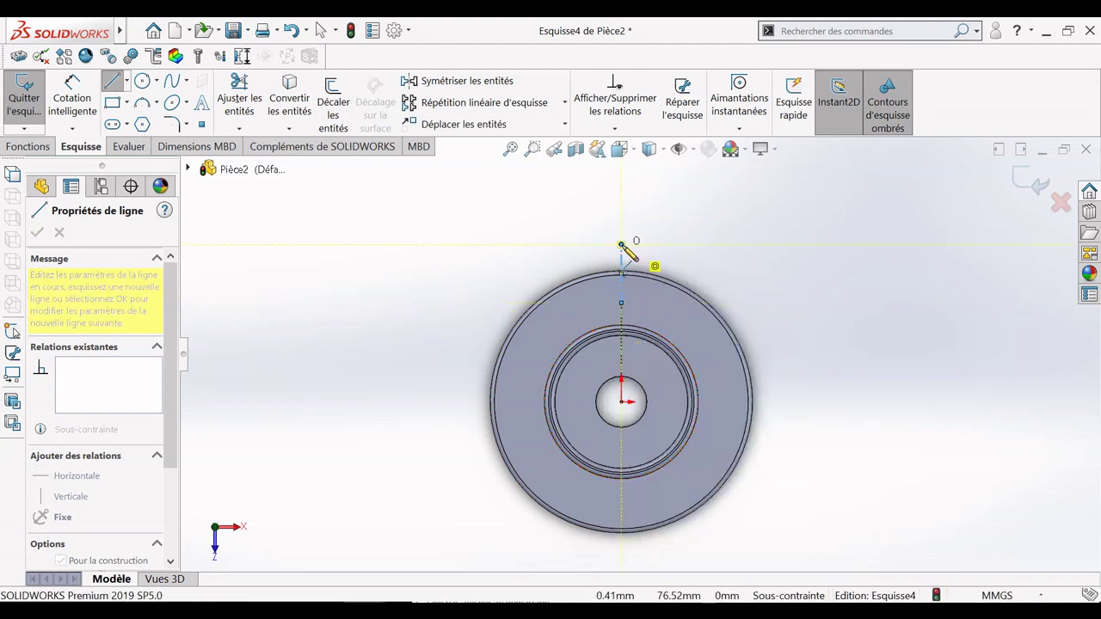
{"action": "key", "text": "Escape"}
{"action": "key", "text": "Escape"}
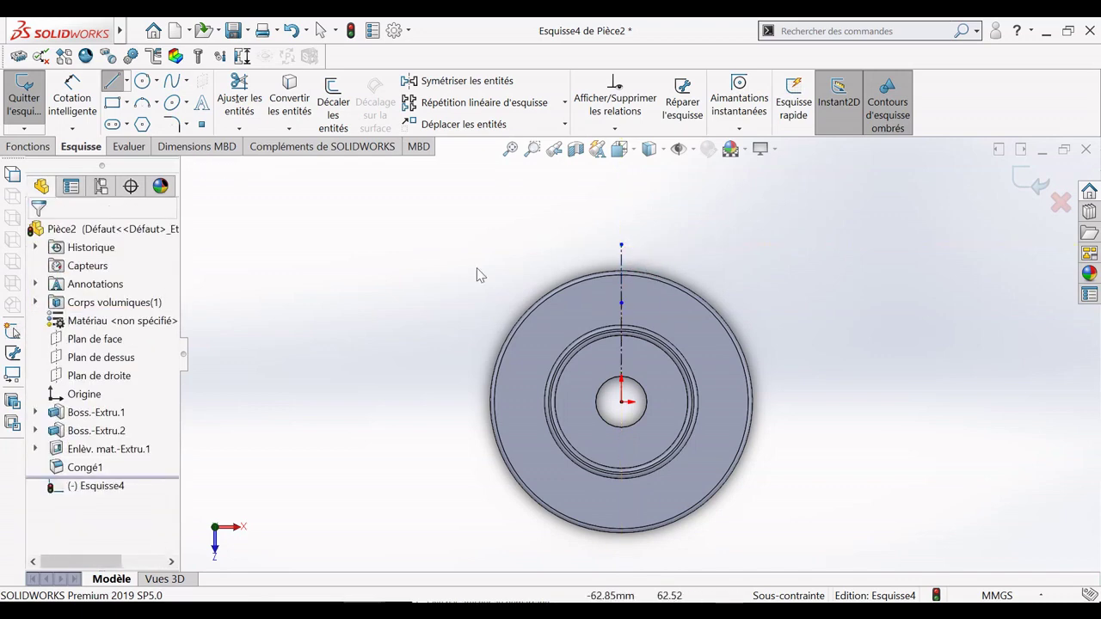
Sketch a circle about 16 mm in diameter centred on the point where the two construction line segments meet
{"action": "left_click", "coordinate": [142, 81]}
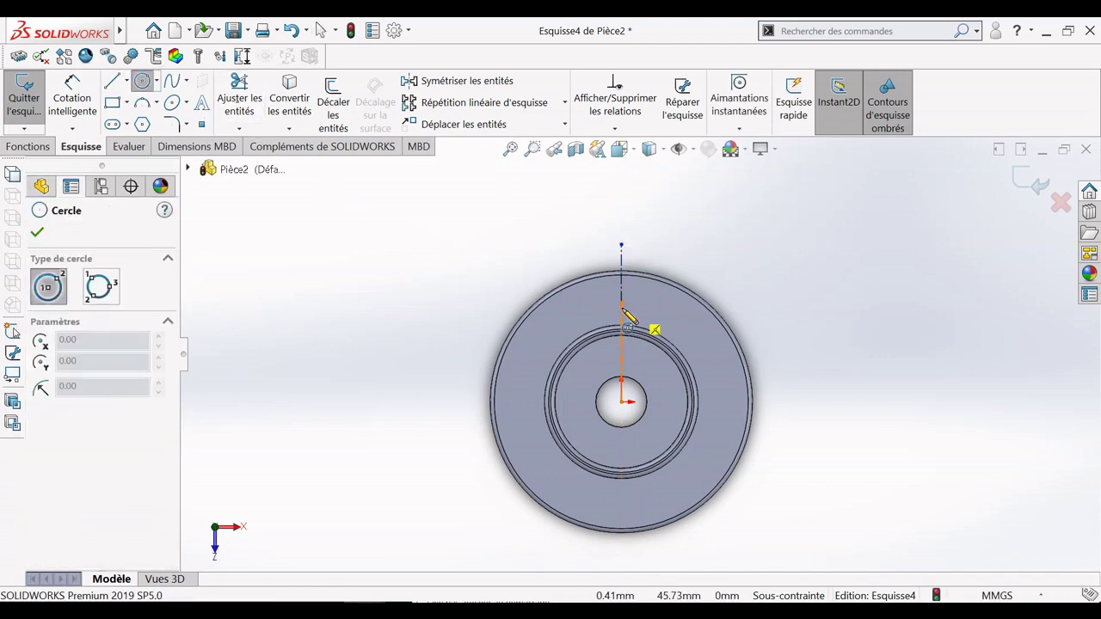
{"action": "scroll", "coordinate": [623, 305], "scroll_direction": "down", "scroll_amount": 5}
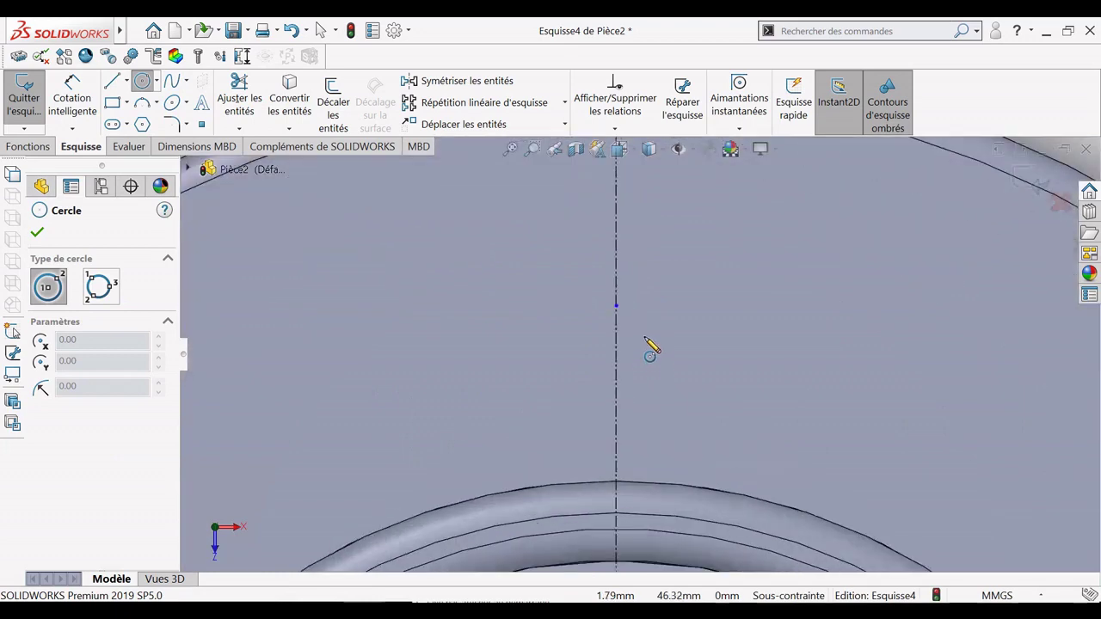
{"action": "left_click", "coordinate": [615, 306]}
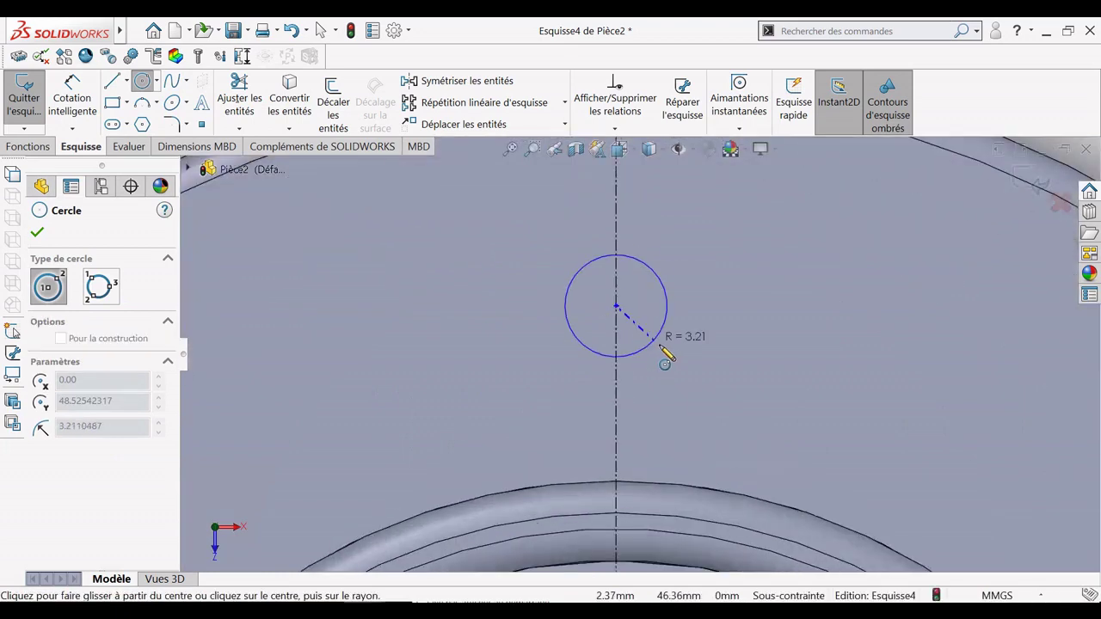
{"action": "left_click", "coordinate": [721, 396]}
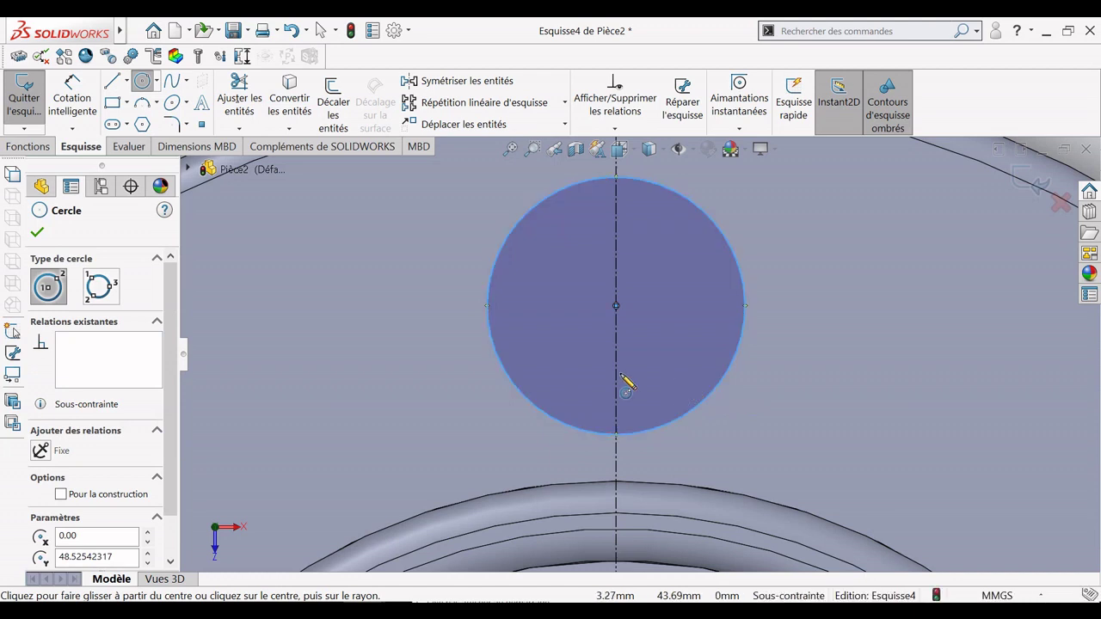
Dimension the diameter of the circle on the construction line as 27 mm
{"action": "left_click", "coordinate": [72, 86]}
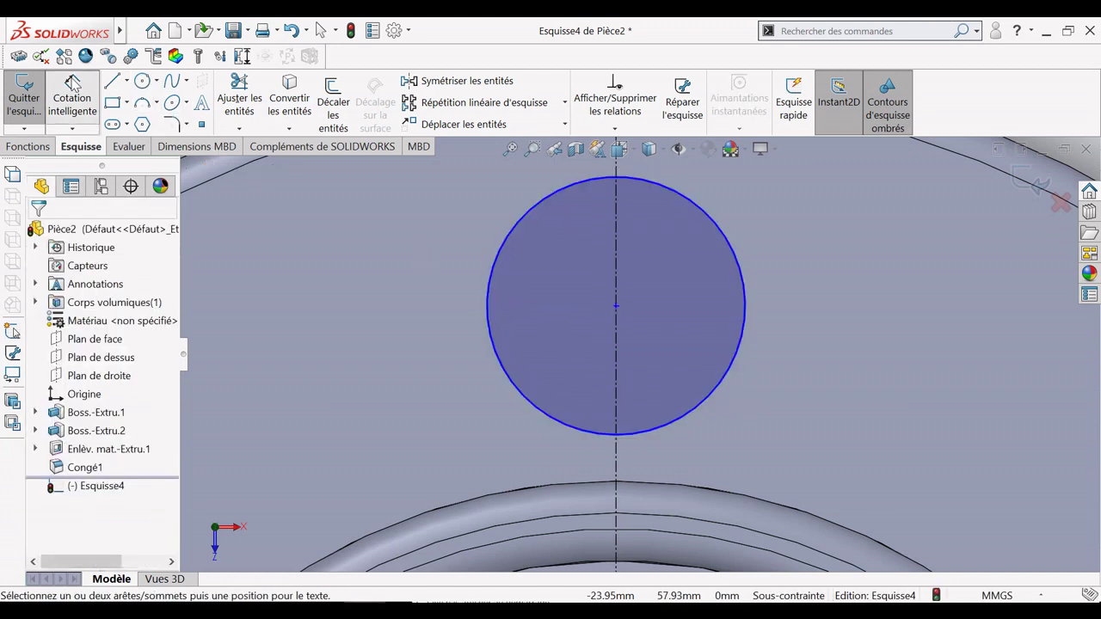
{"action": "left_click", "coordinate": [731, 260]}
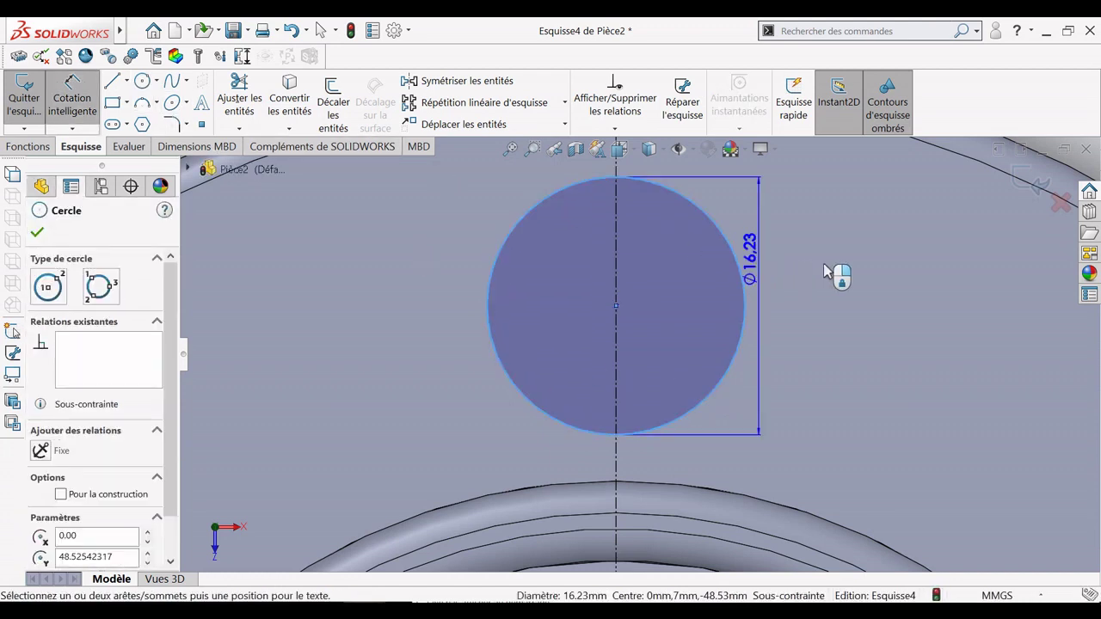
{"action": "left_click", "coordinate": [894, 316]}
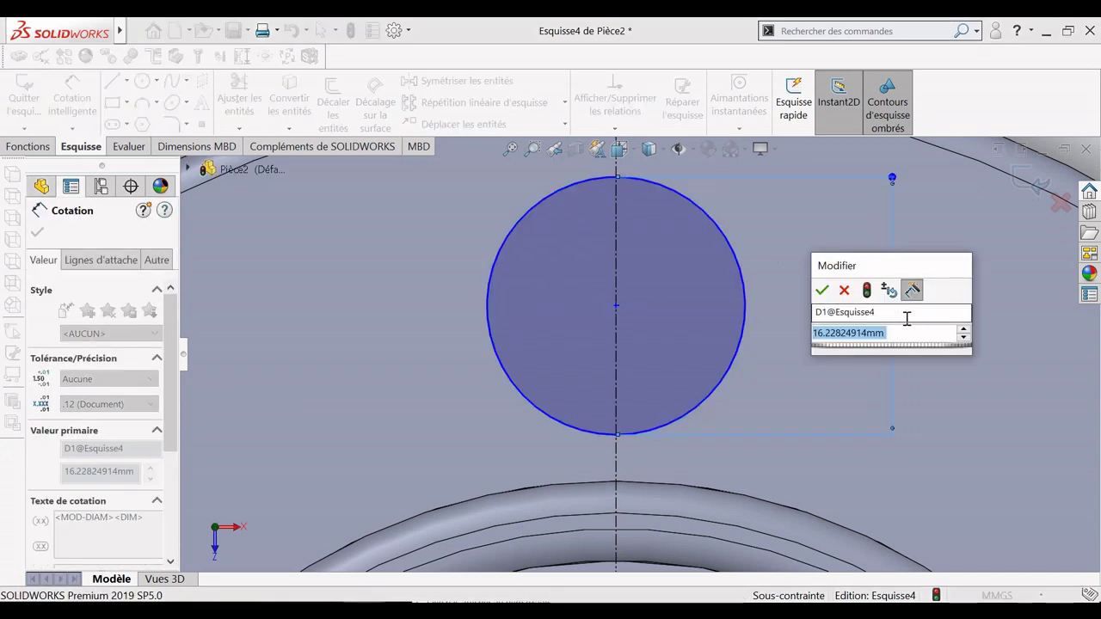
{"action": "type", "text": "2"}
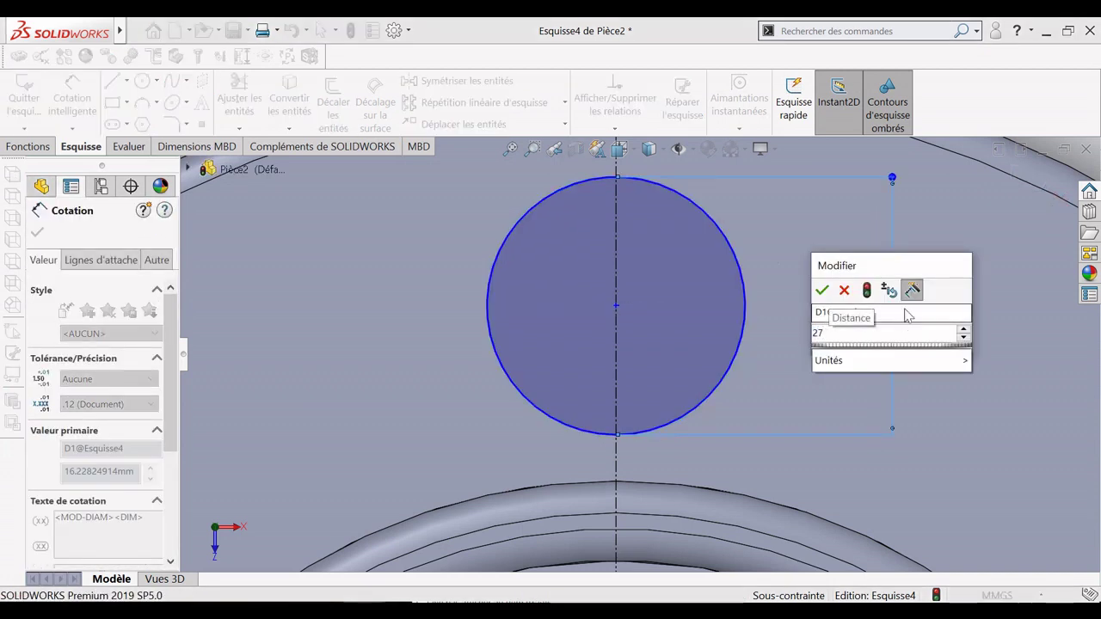
{"action": "type", "text": "7"}
{"action": "left_click", "coordinate": [822, 290]}
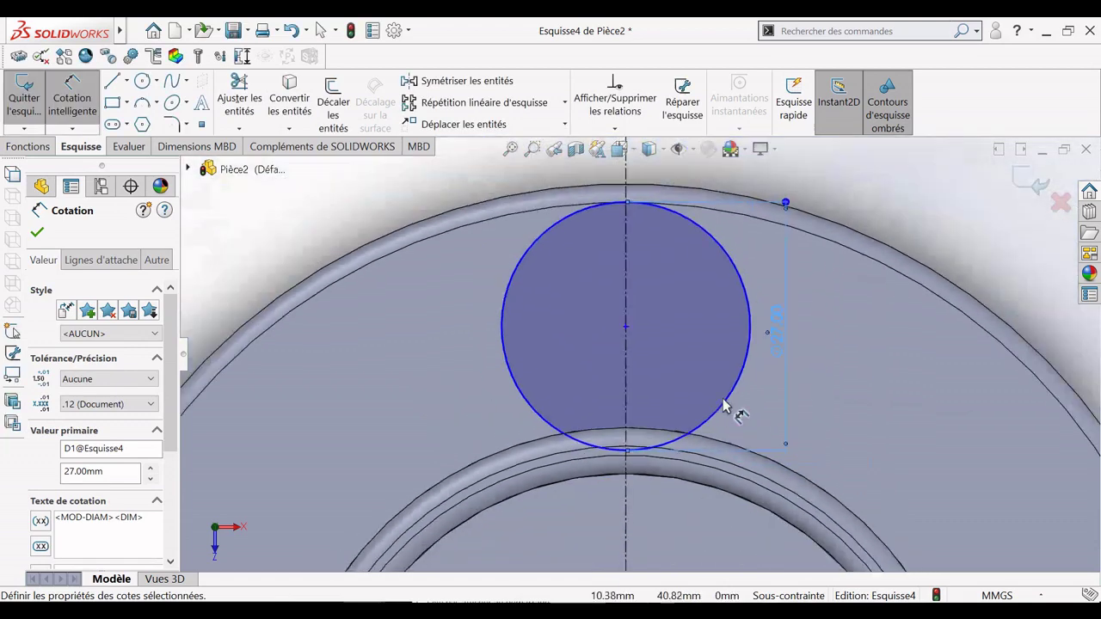
Dimension the vertical distance from the origin to the centre of the 27 mm circle as 35 mm
{"action": "scroll", "coordinate": [729, 429], "scroll_direction": "down", "scroll_amount": 2}
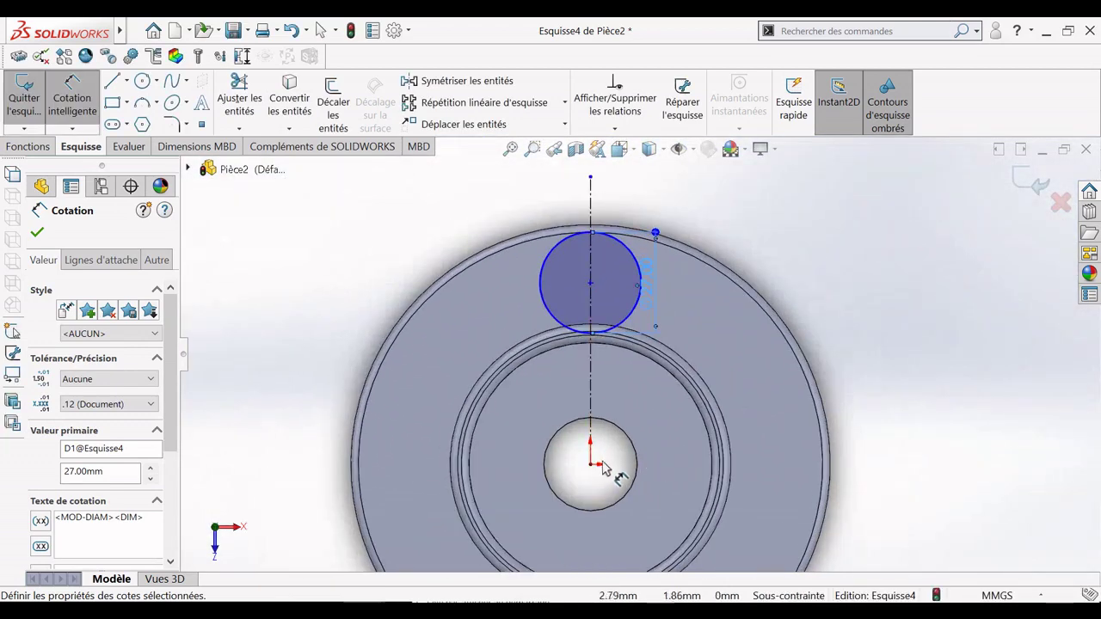
{"action": "left_click", "coordinate": [590, 465]}
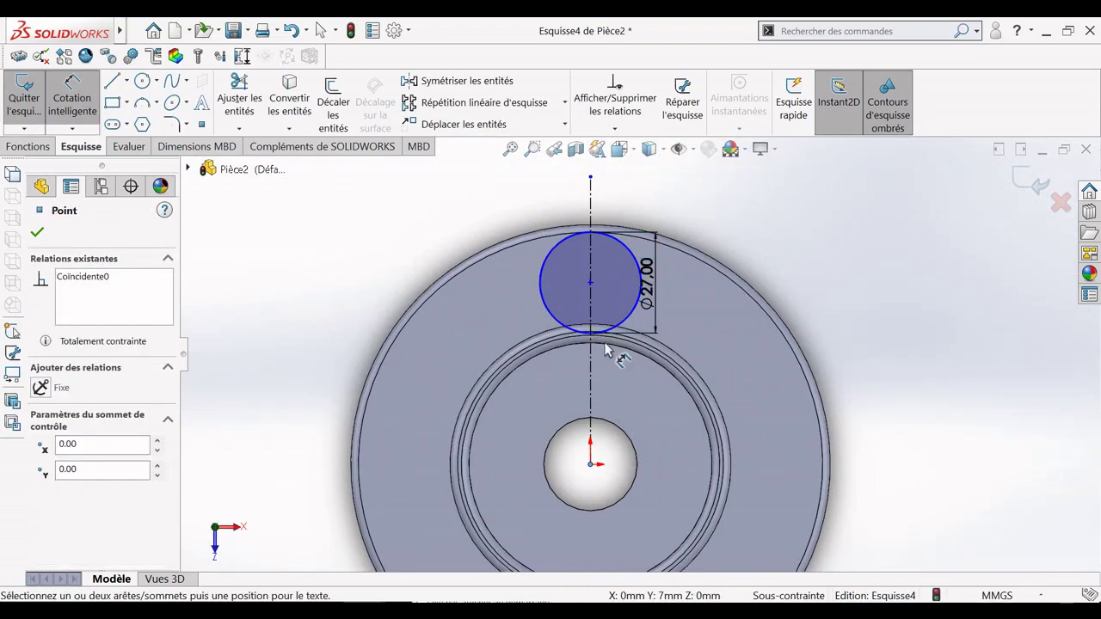
{"action": "left_click", "coordinate": [590, 283]}
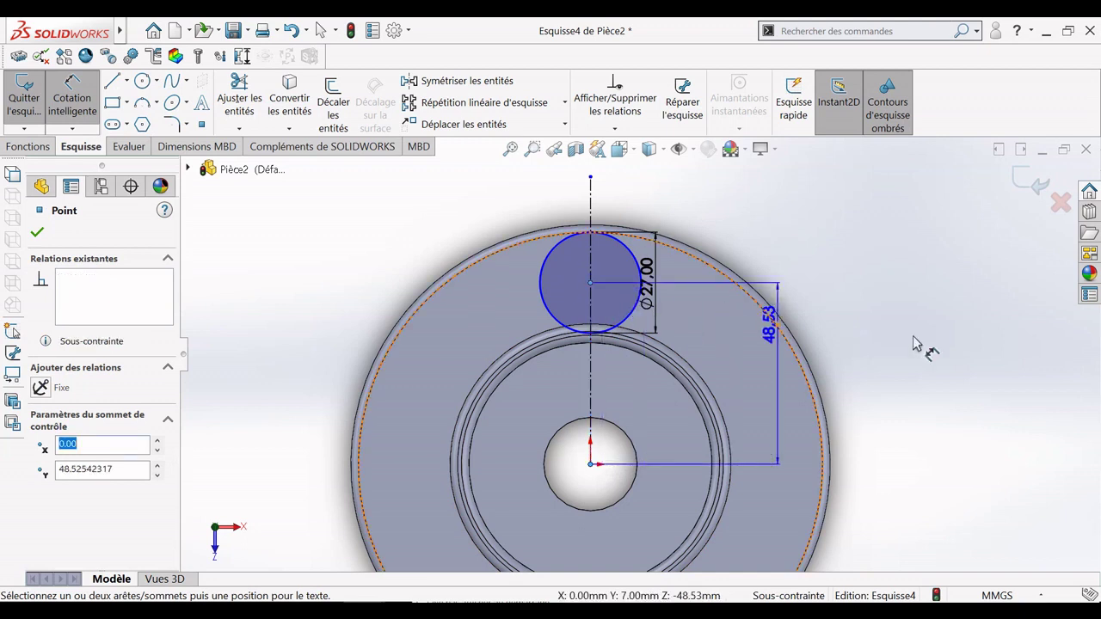
{"action": "left_click", "coordinate": [965, 372]}
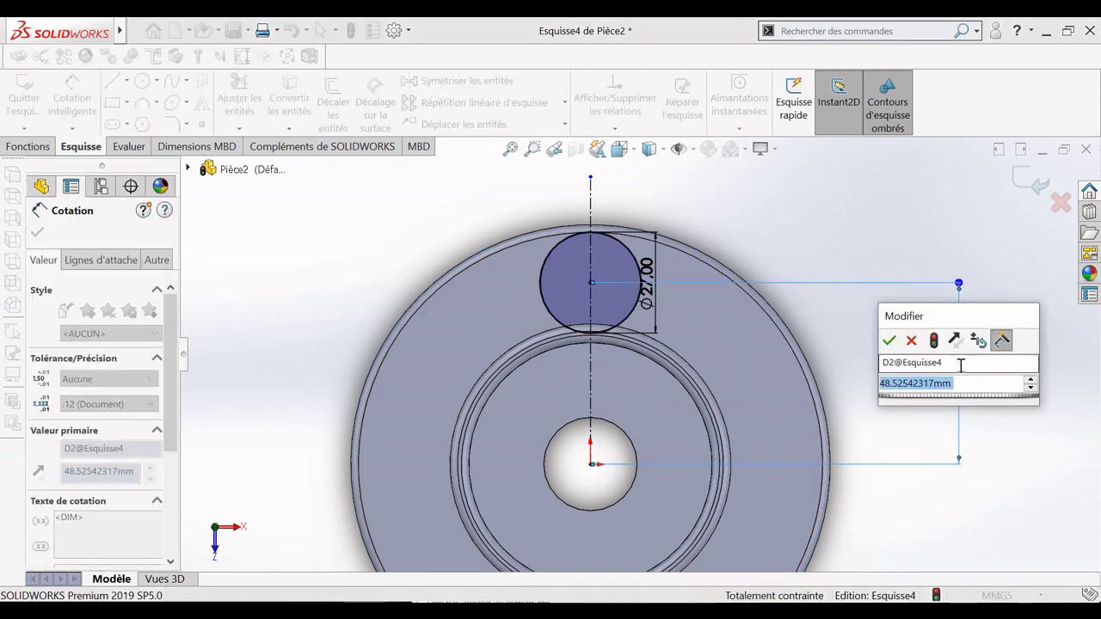
{"action": "type", "text": "35"}
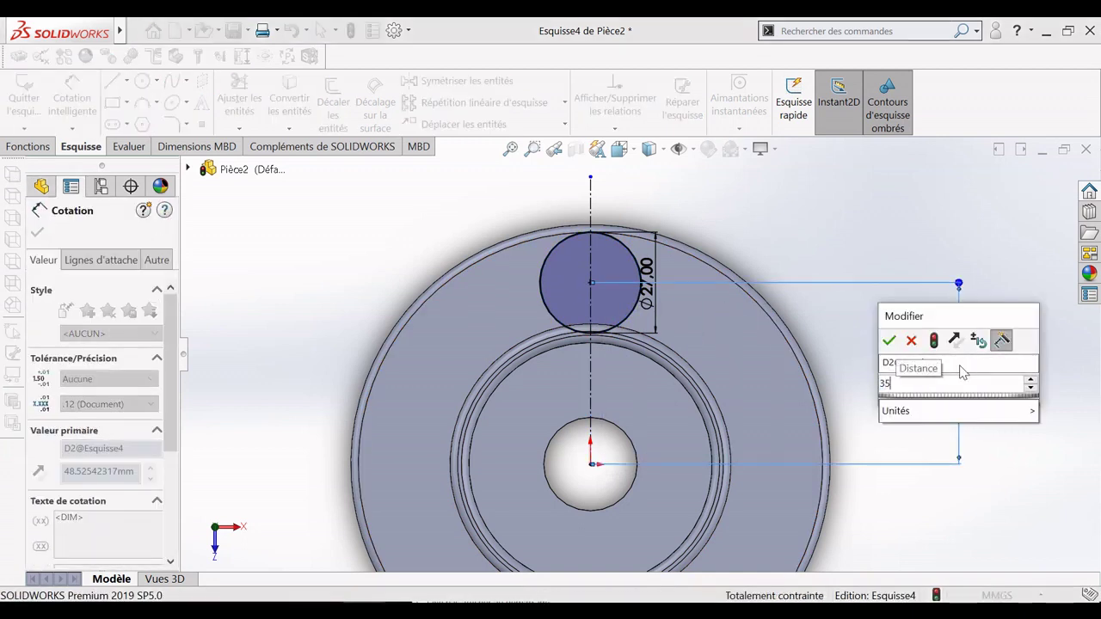
{"action": "key", "text": "Return"}
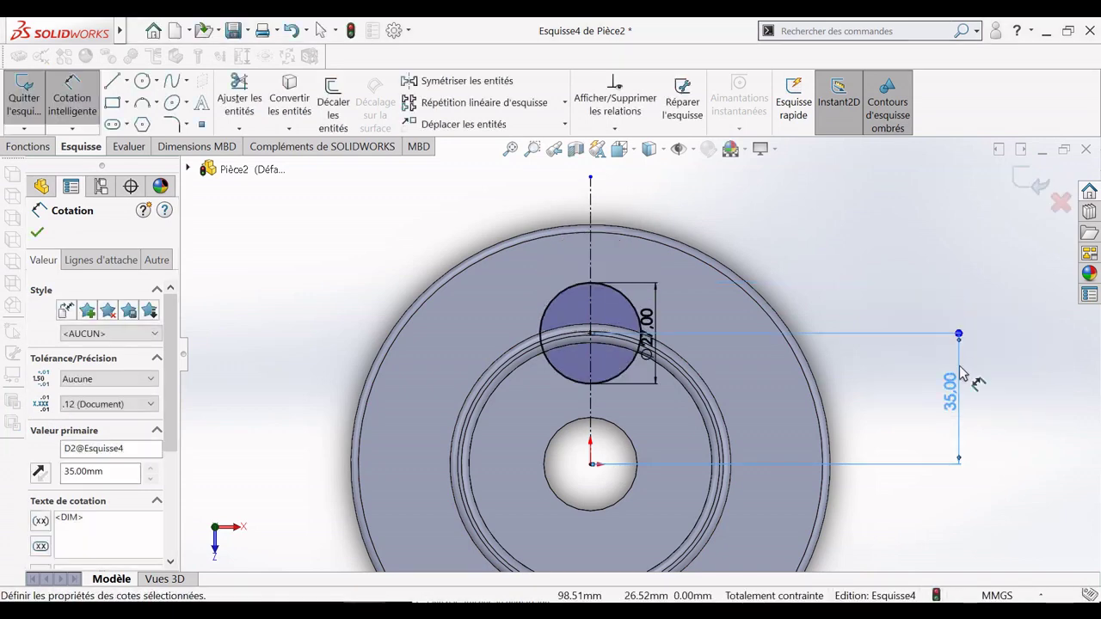
Extrude the 27 mm circle as a boss to a blind depth of 30 mm, merged with the part
{"action": "left_click", "coordinate": [36, 234]}
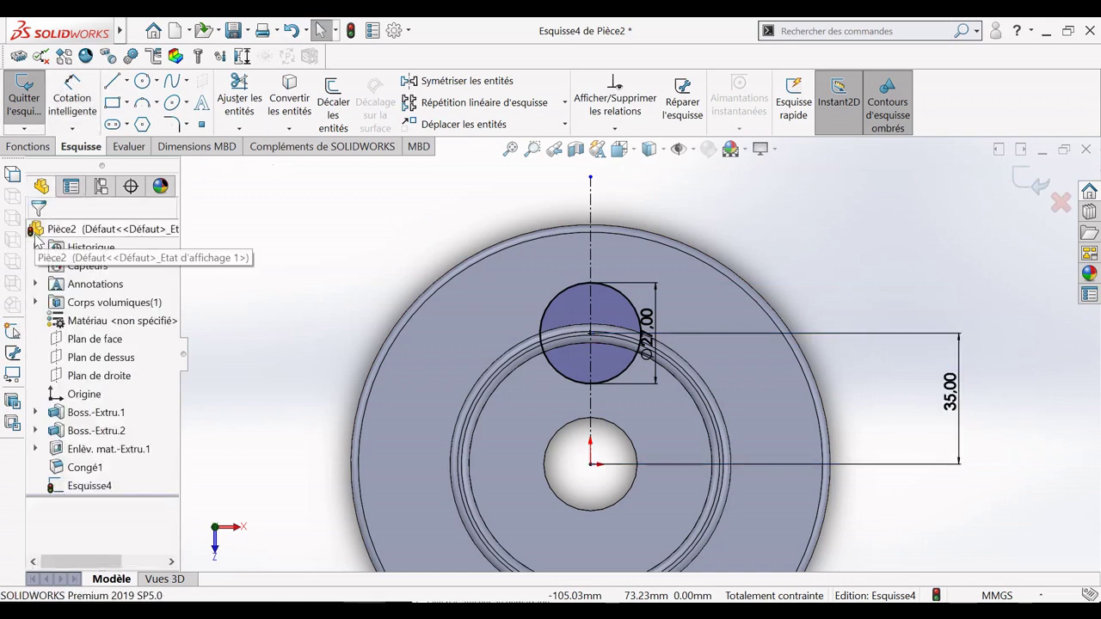
{"action": "left_click", "coordinate": [31, 148]}
{"action": "left_click", "coordinate": [33, 102]}
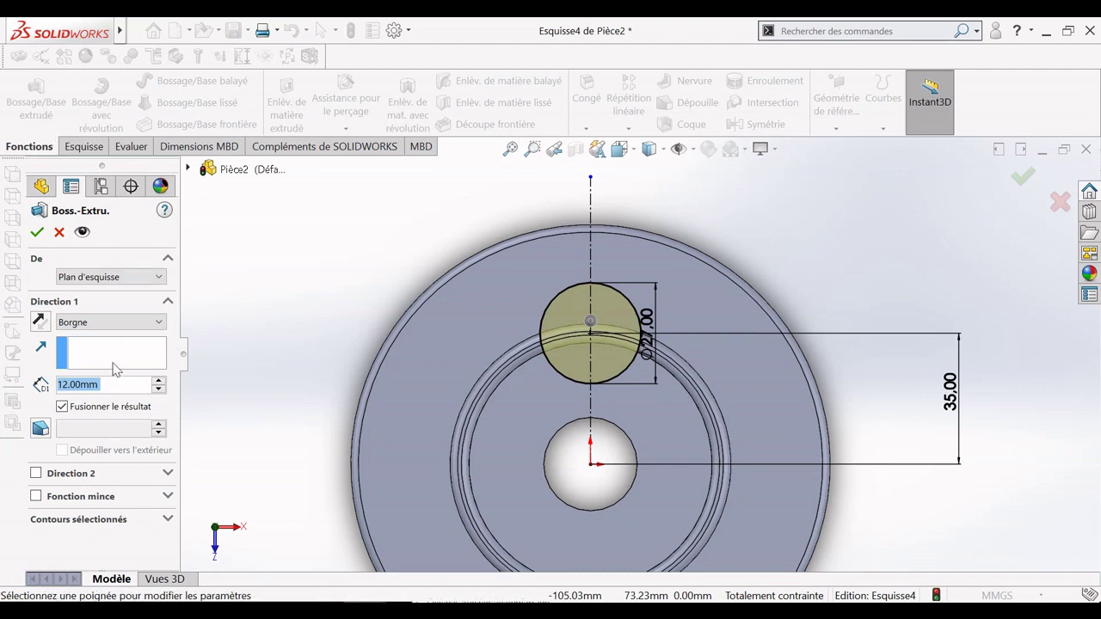
{"action": "type", "text": "30"}
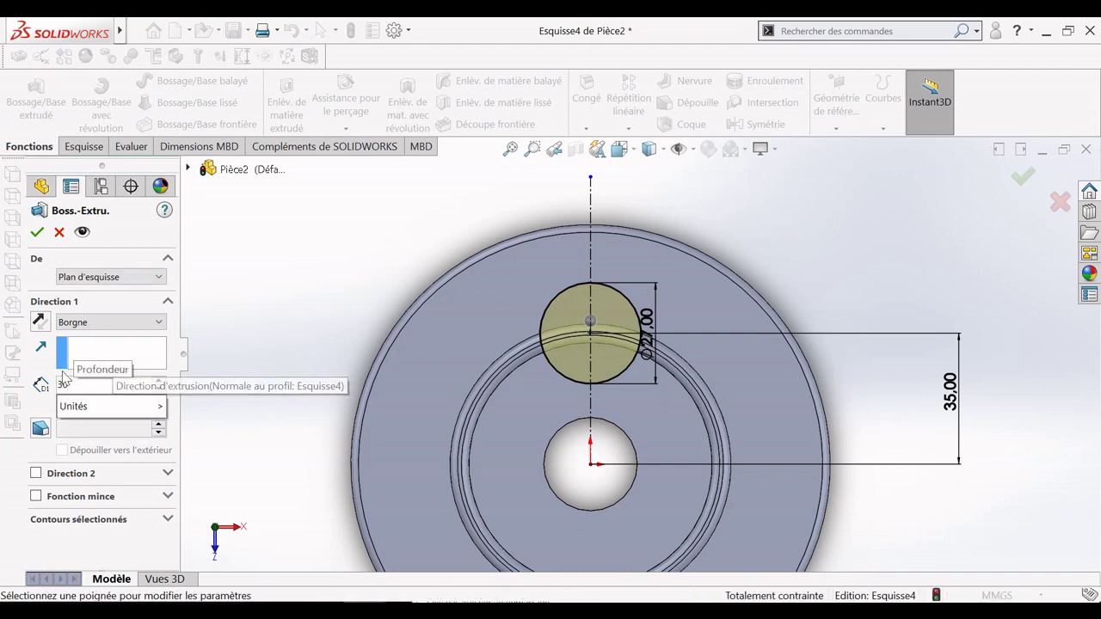
{"action": "key", "text": "Return"}
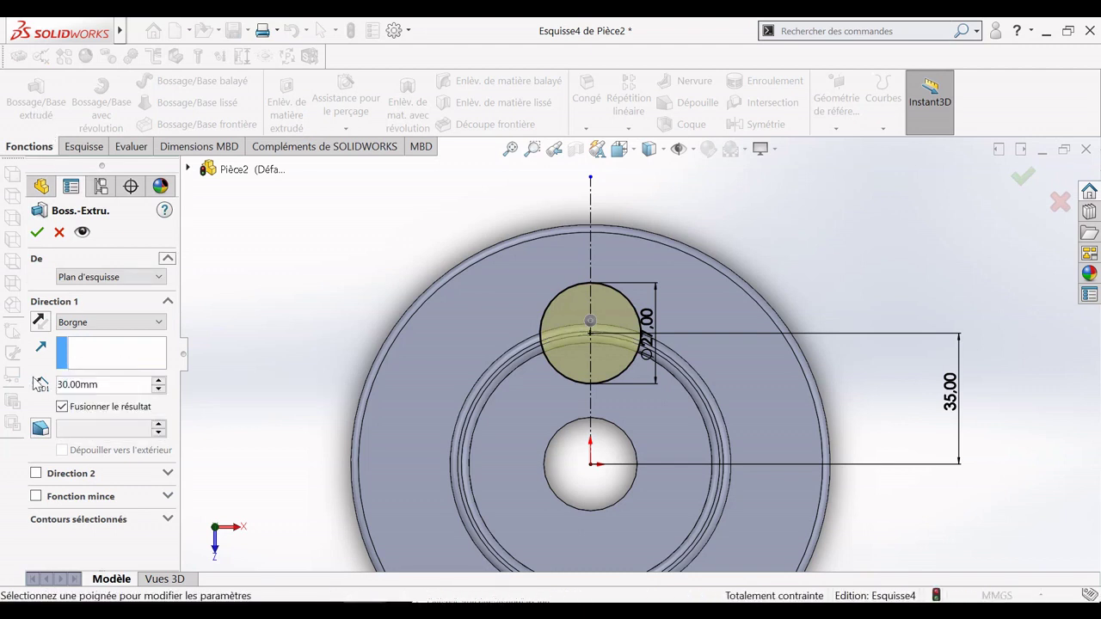
{"action": "left_click", "coordinate": [36, 233]}
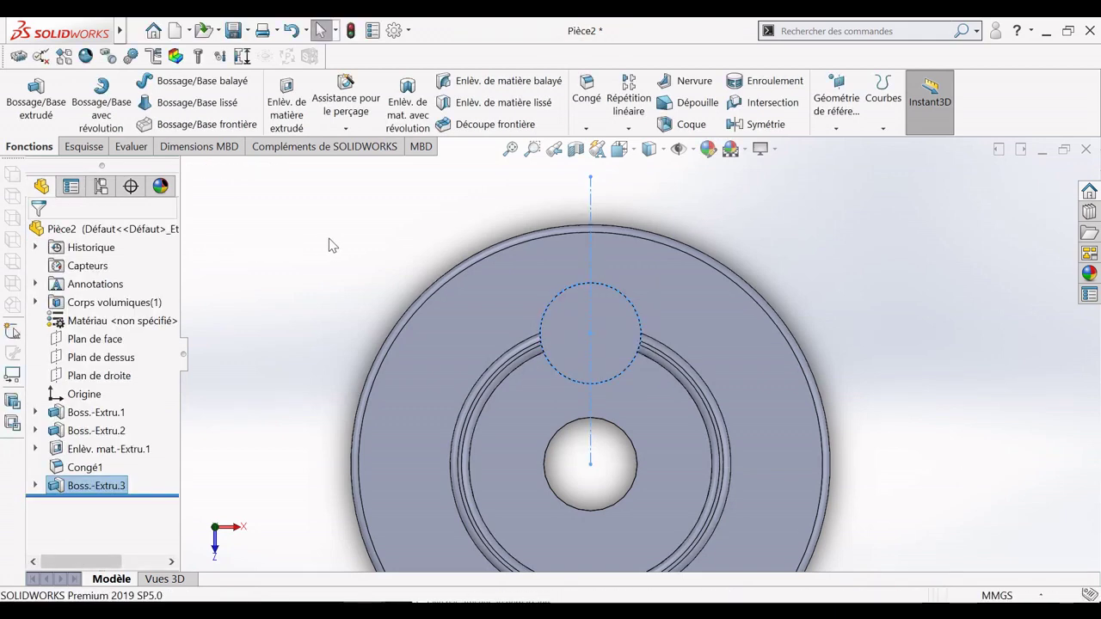
Sketch a circle about 13 mm in diameter on the top face of the off-centre boss, concentric with the boss
{"action": "right_click", "coordinate": [327, 243]}
{"action": "mouse_move", "coordinate": [526, 275]}
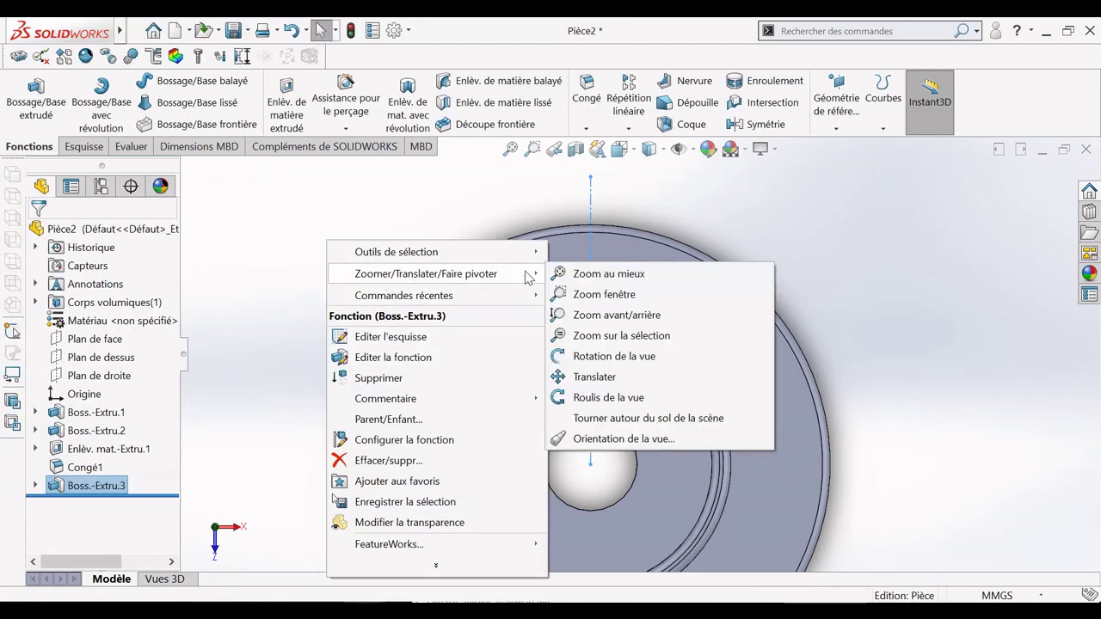
{"action": "left_click", "coordinate": [613, 355]}
{"action": "left_click_drag", "start_coordinate": [559, 351], "coordinate": [432, 296]}
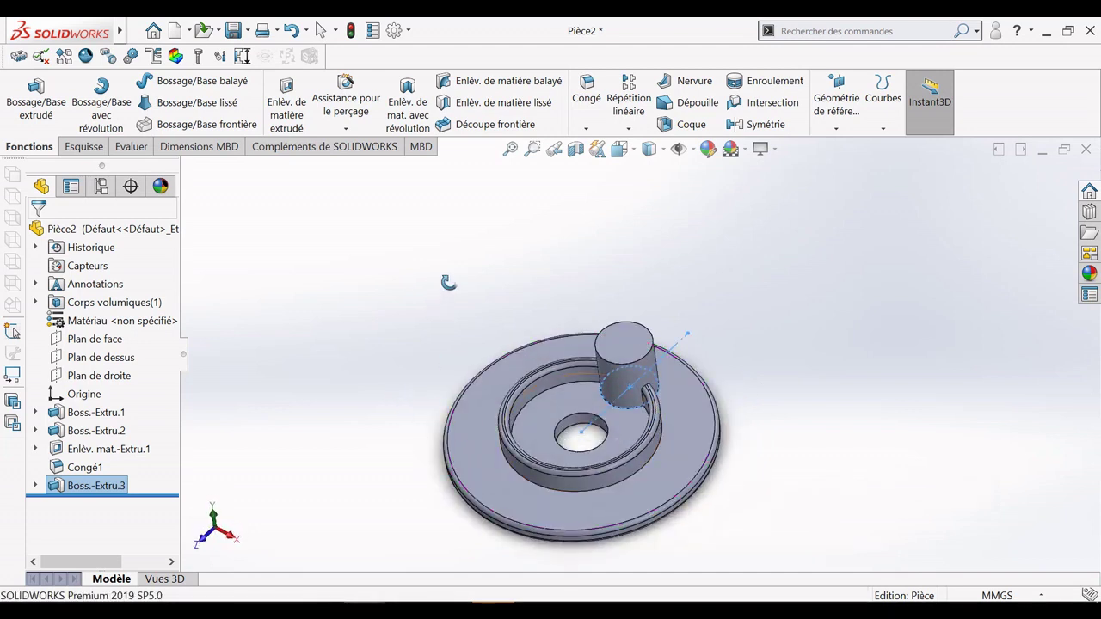
{"action": "right_click", "coordinate": [567, 250]}
{"action": "left_click", "coordinate": [593, 254]}
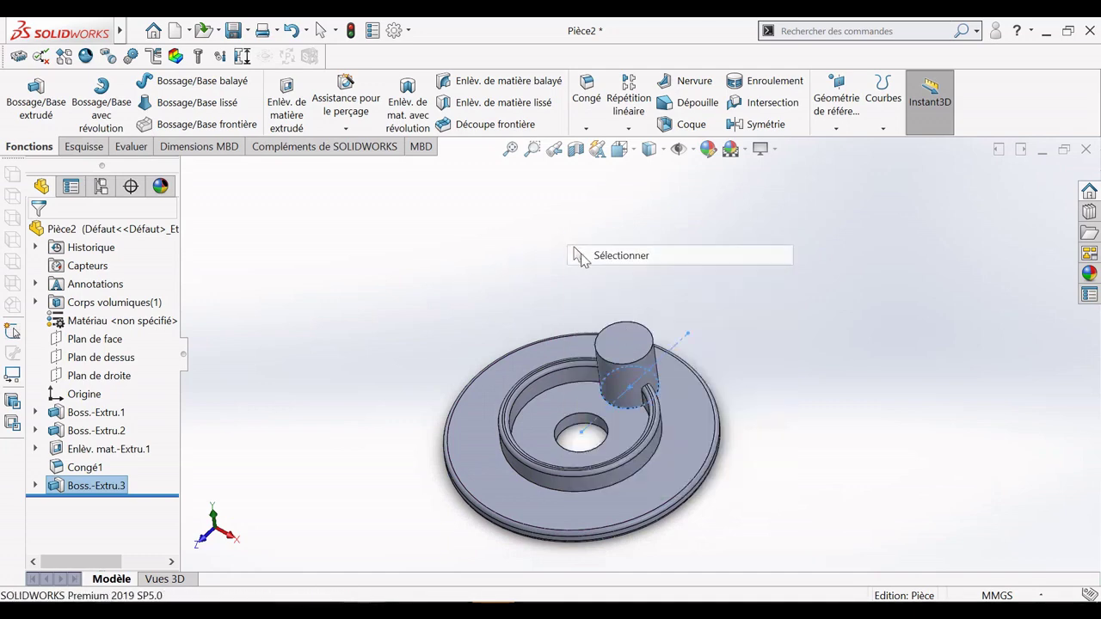
{"action": "left_click", "coordinate": [632, 350]}
{"action": "left_click", "coordinate": [761, 313]}
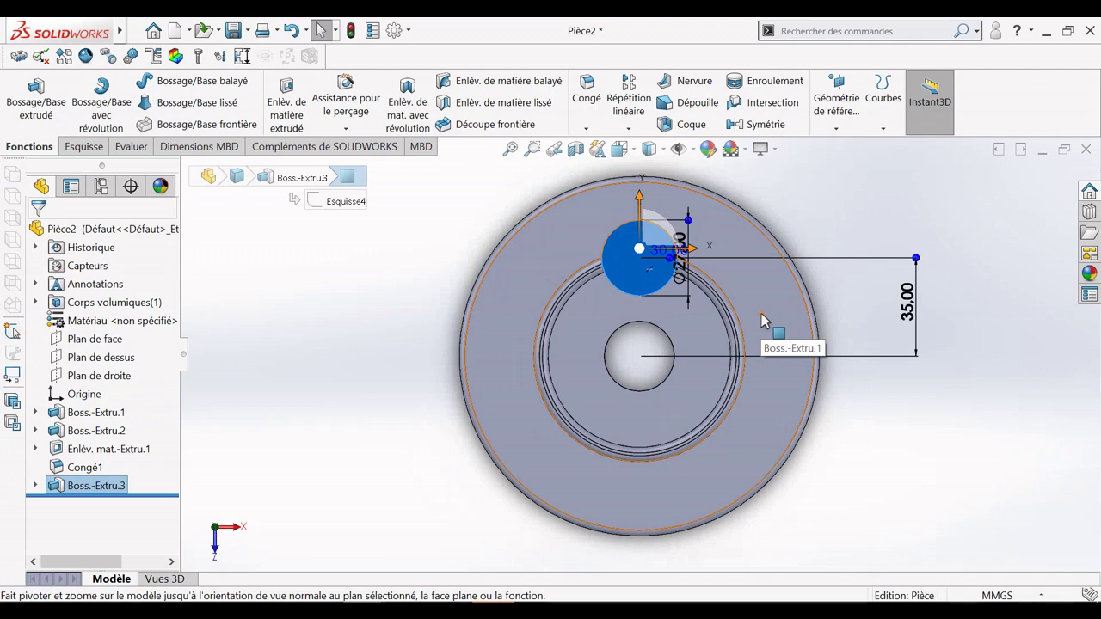
{"action": "left_click", "coordinate": [85, 147]}
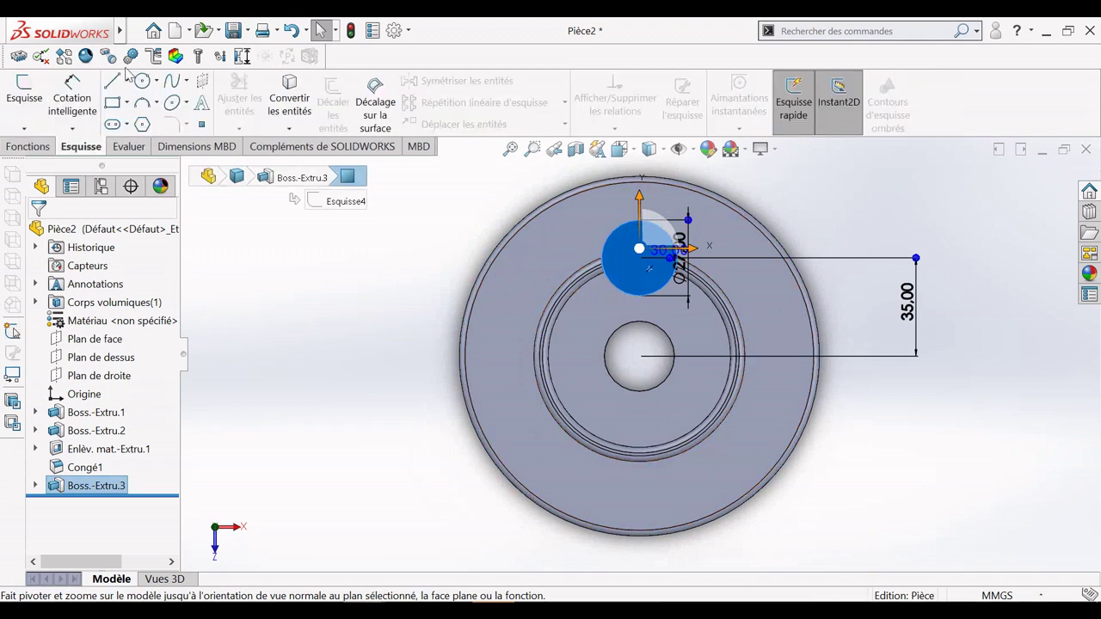
{"action": "left_click", "coordinate": [143, 82]}
{"action": "scroll", "coordinate": [633, 280], "scroll_direction": "down", "scroll_amount": 8}
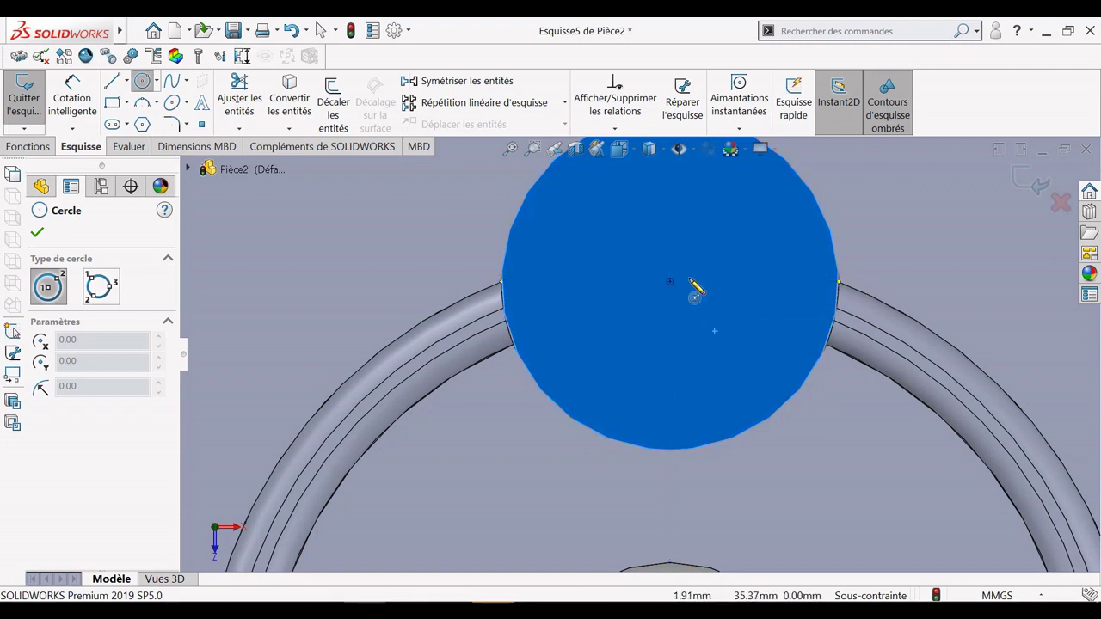
{"action": "left_click", "coordinate": [670, 282]}
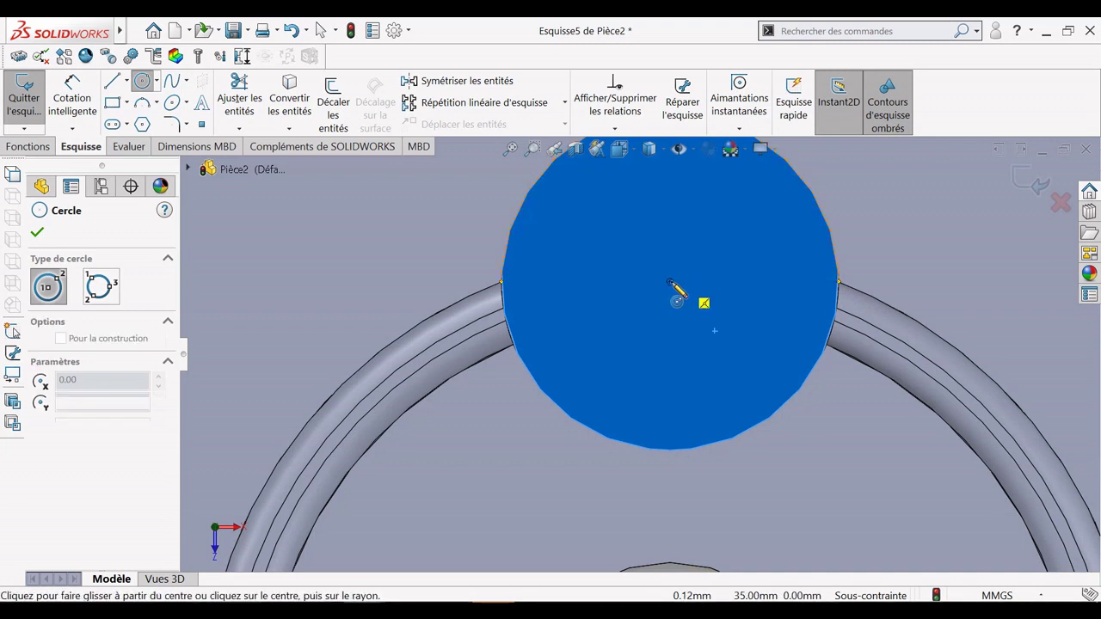
{"action": "left_click", "coordinate": [734, 349]}
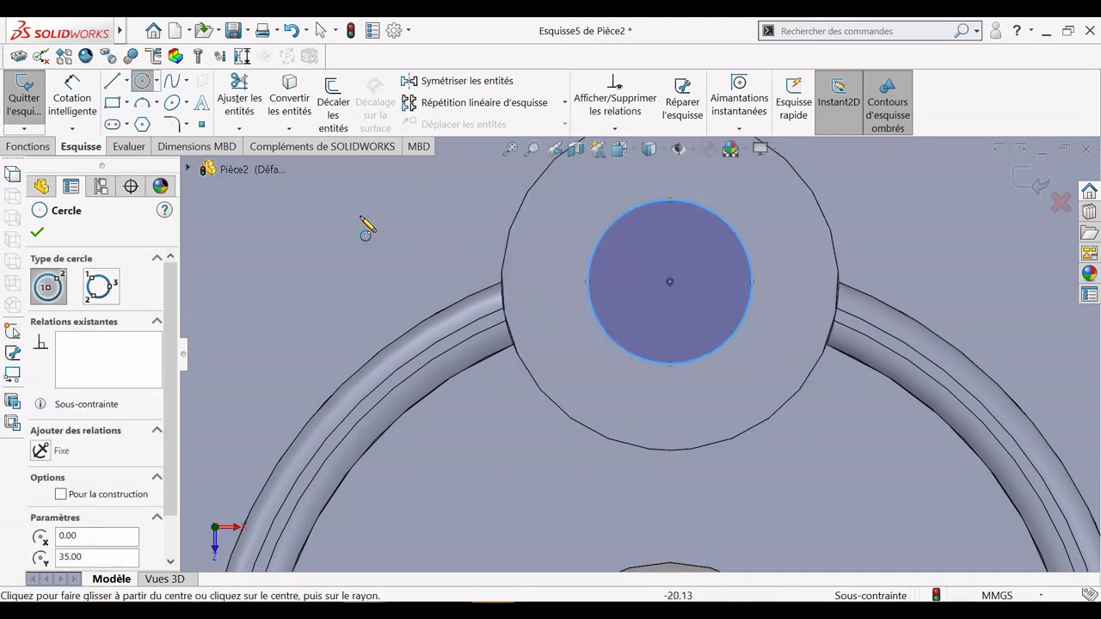
Dimension the diameter of the circle on the boss's top face as 15 mm
{"action": "left_click", "coordinate": [739, 245]}
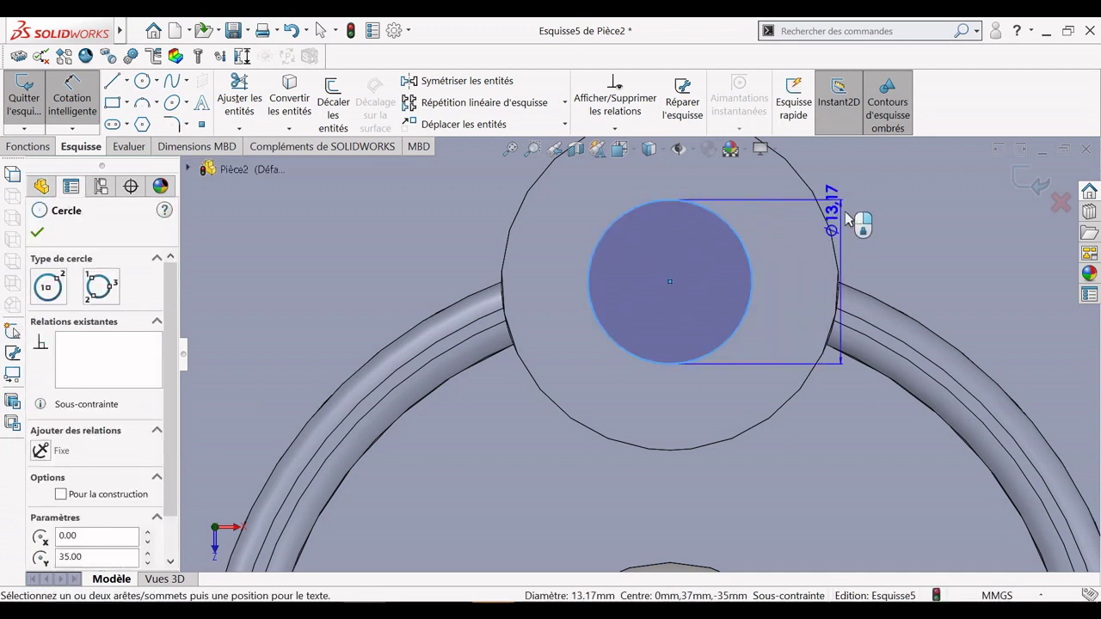
{"action": "left_click", "coordinate": [930, 286]}
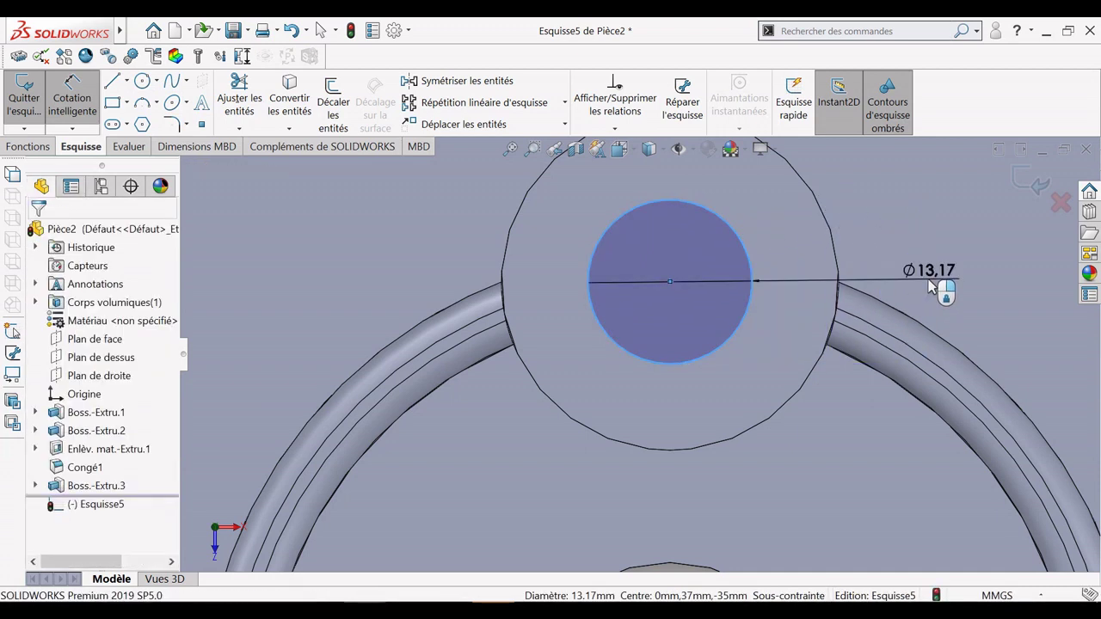
{"action": "type", "text": "15"}
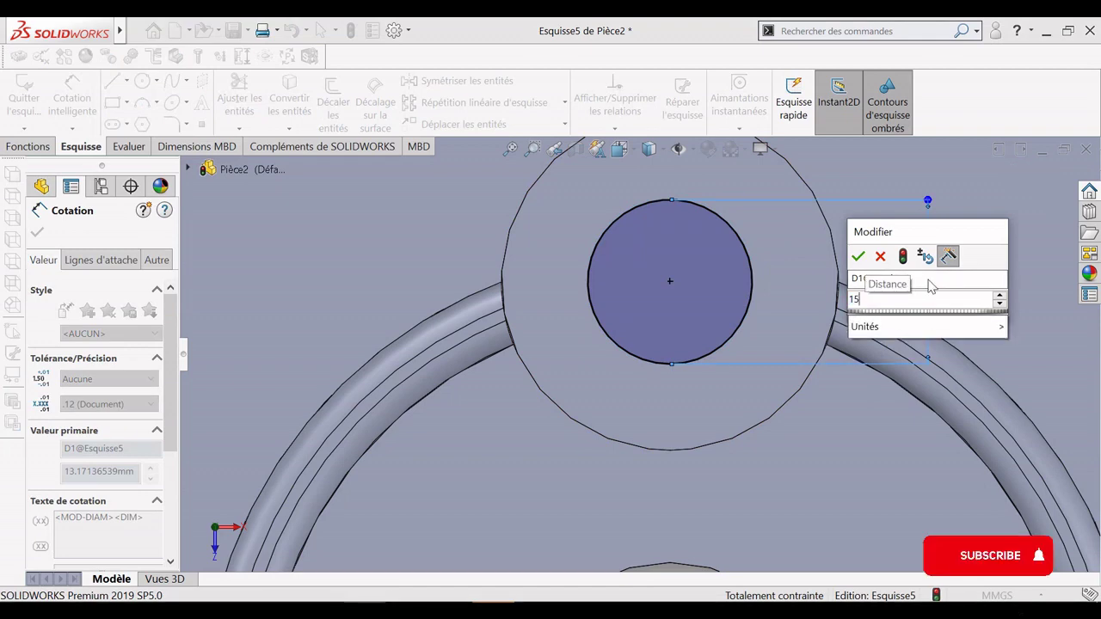
{"action": "key", "text": "Return"}
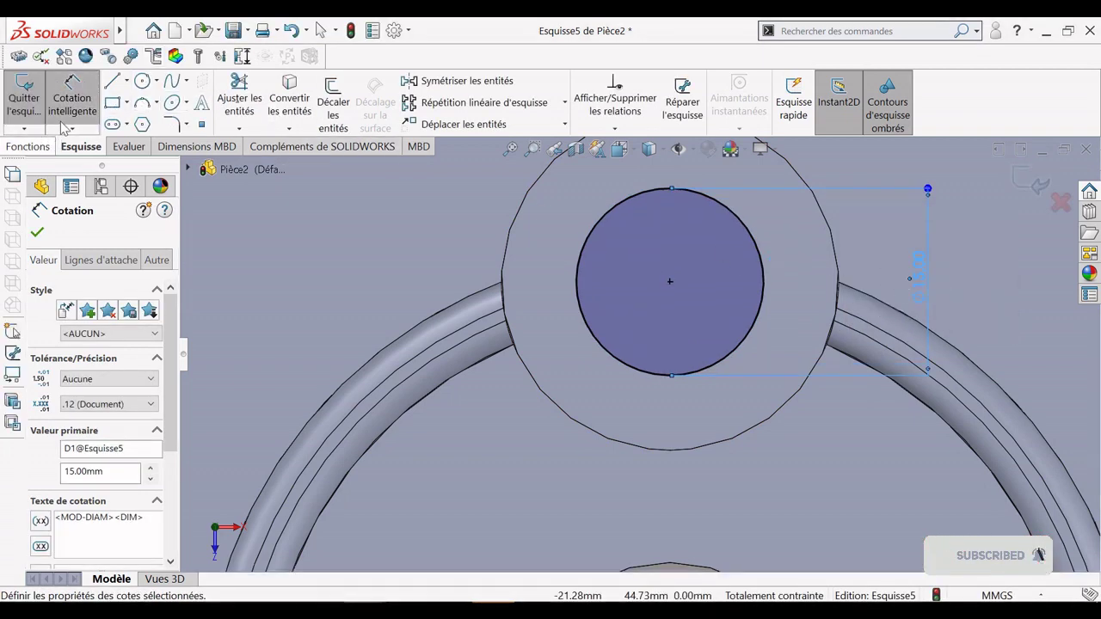
{"action": "left_click", "coordinate": [37, 232]}
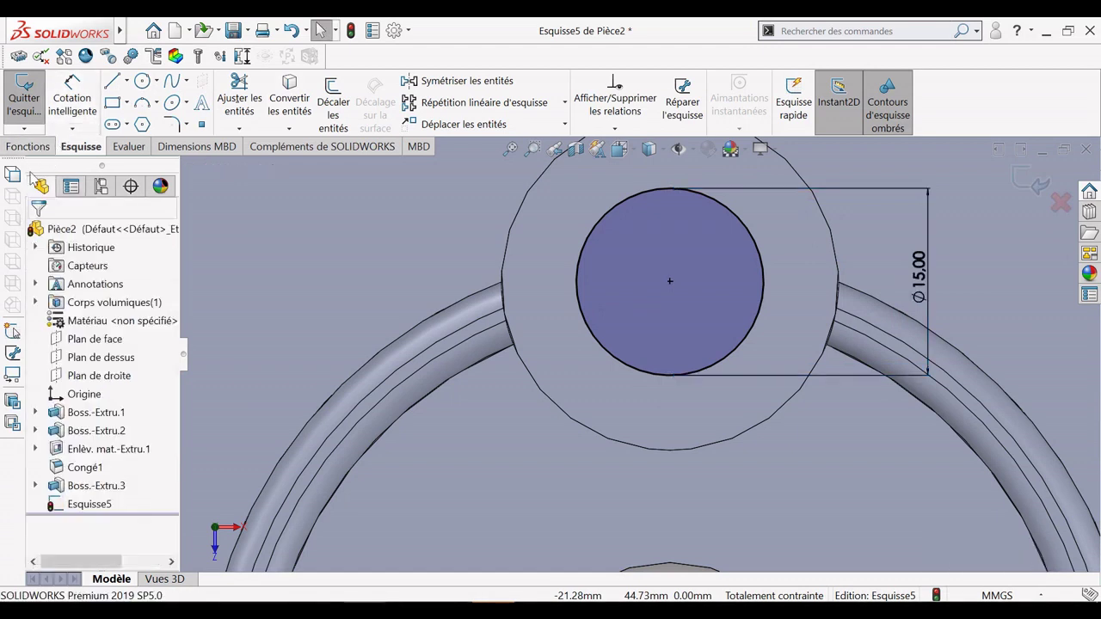
Cut-extrude the 15 mm circle into the off-centre boss to a blind depth of 30 mm
{"action": "left_click", "coordinate": [31, 147]}
{"action": "left_click", "coordinate": [286, 102]}
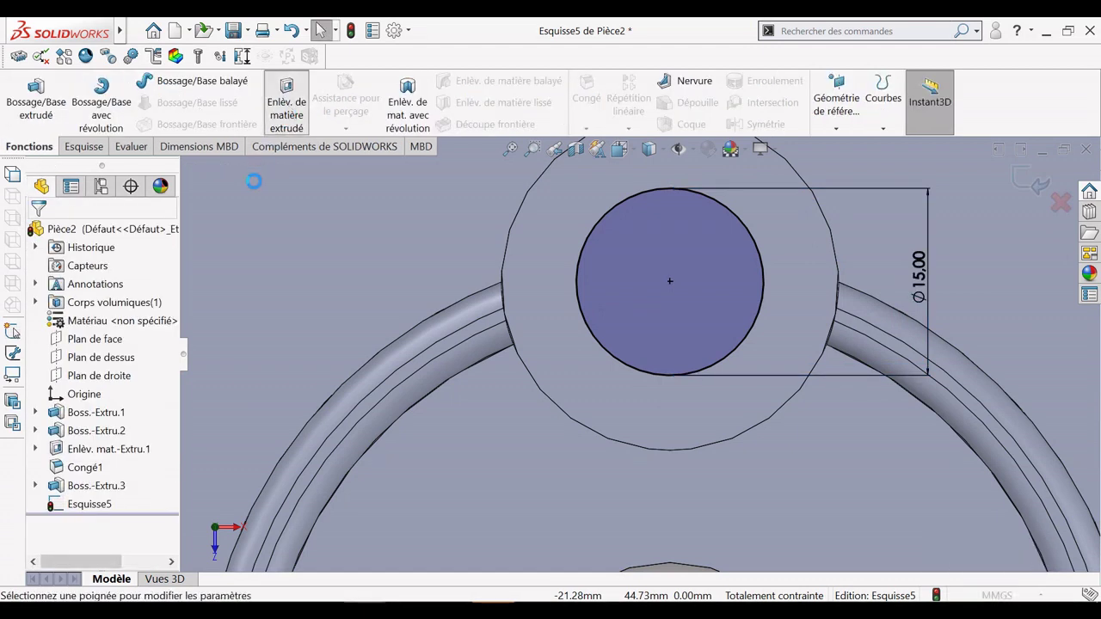
{"action": "left_click", "coordinate": [37, 232]}
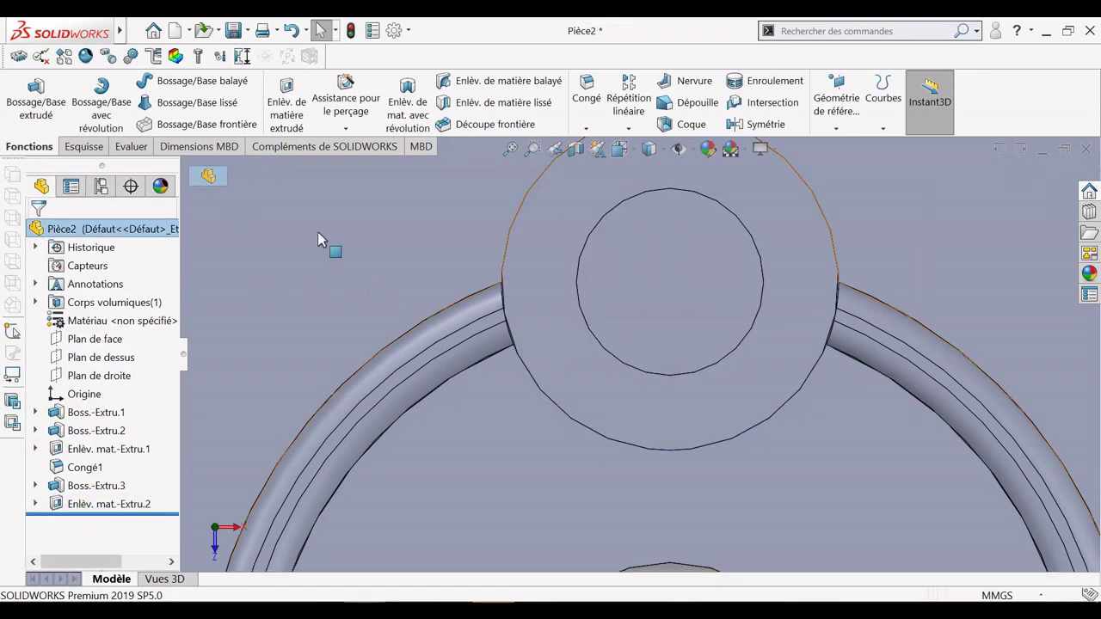
Edit the boss's 15 mm hole cut so that its end condition is Through All (A travers tout)
{"action": "left_click", "coordinate": [86, 503]}
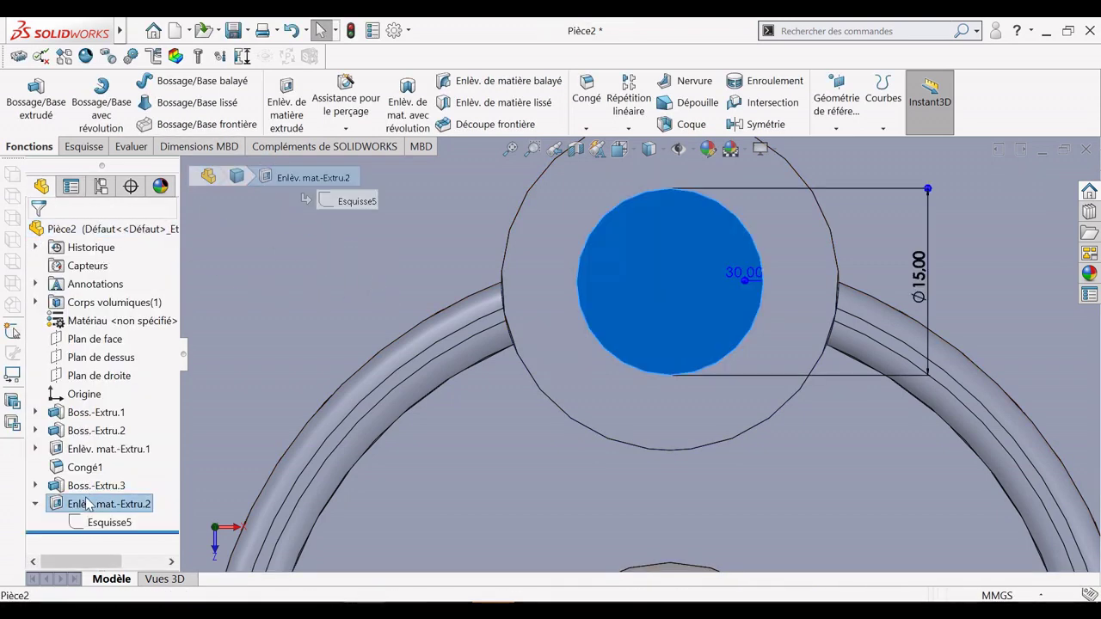
{"action": "right_click", "coordinate": [86, 503]}
{"action": "left_click", "coordinate": [106, 250]}
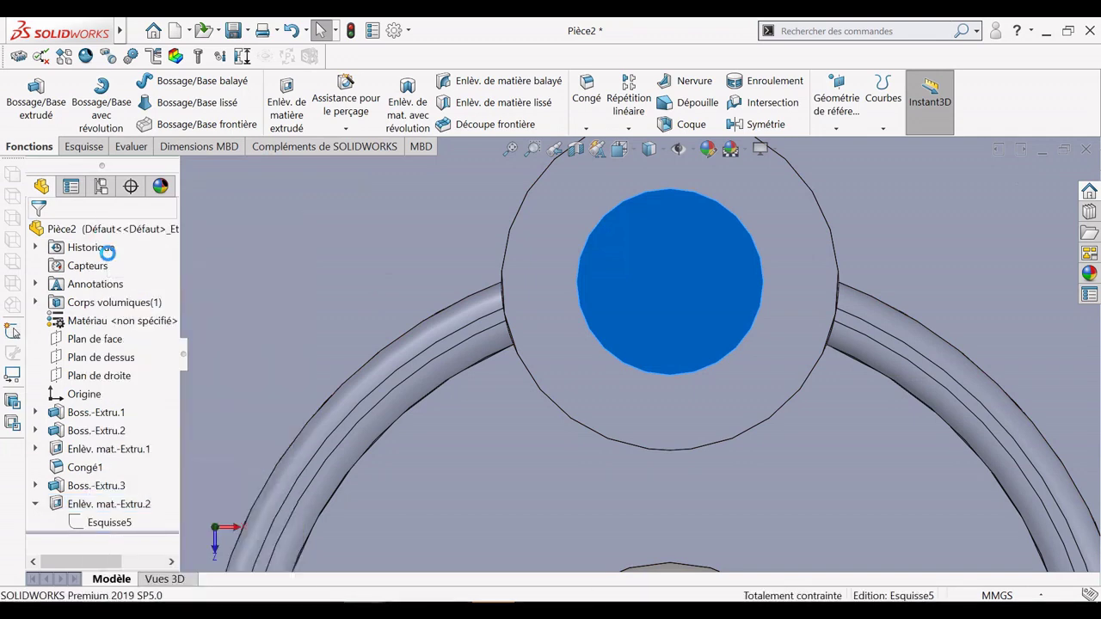
{"action": "left_click", "coordinate": [111, 322]}
{"action": "left_click", "coordinate": [112, 342]}
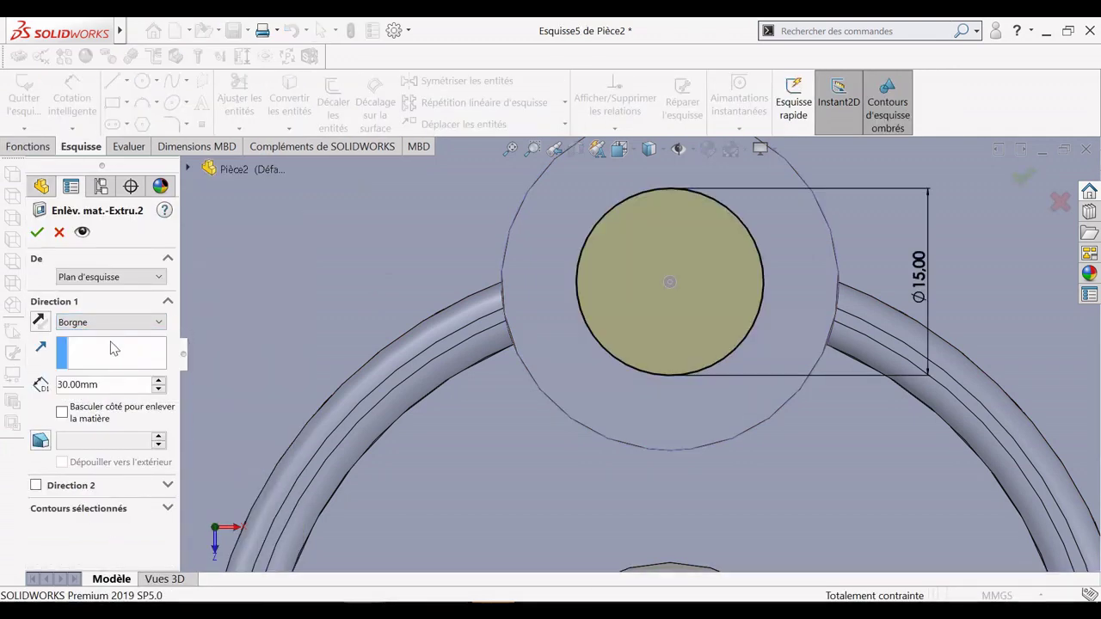
{"action": "left_click", "coordinate": [99, 327]}
{"action": "left_click", "coordinate": [86, 353]}
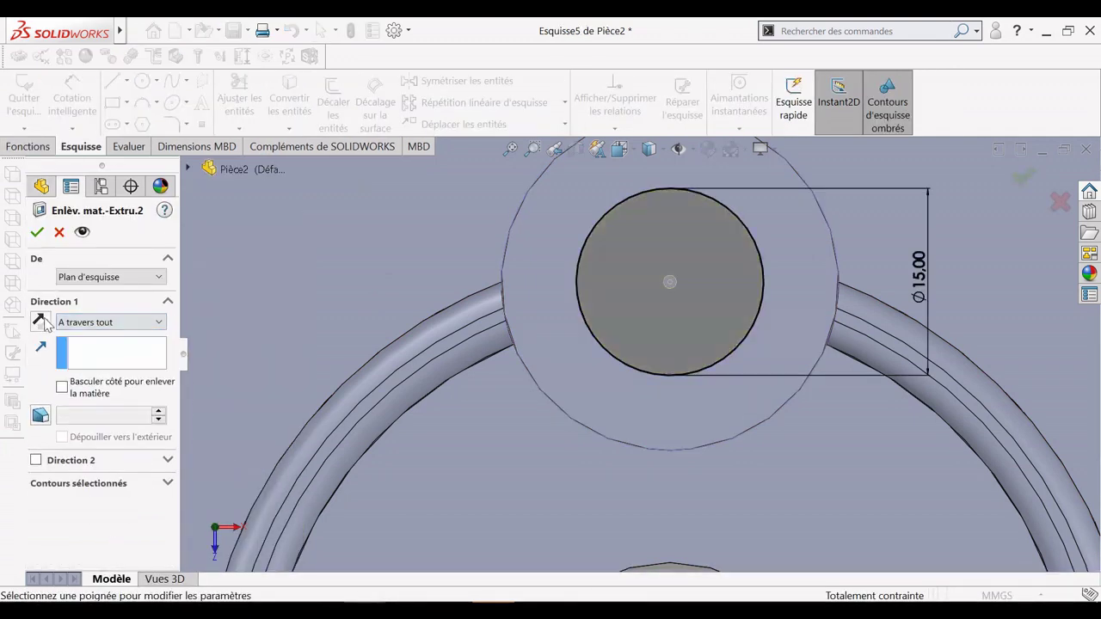
{"action": "left_click", "coordinate": [37, 233]}
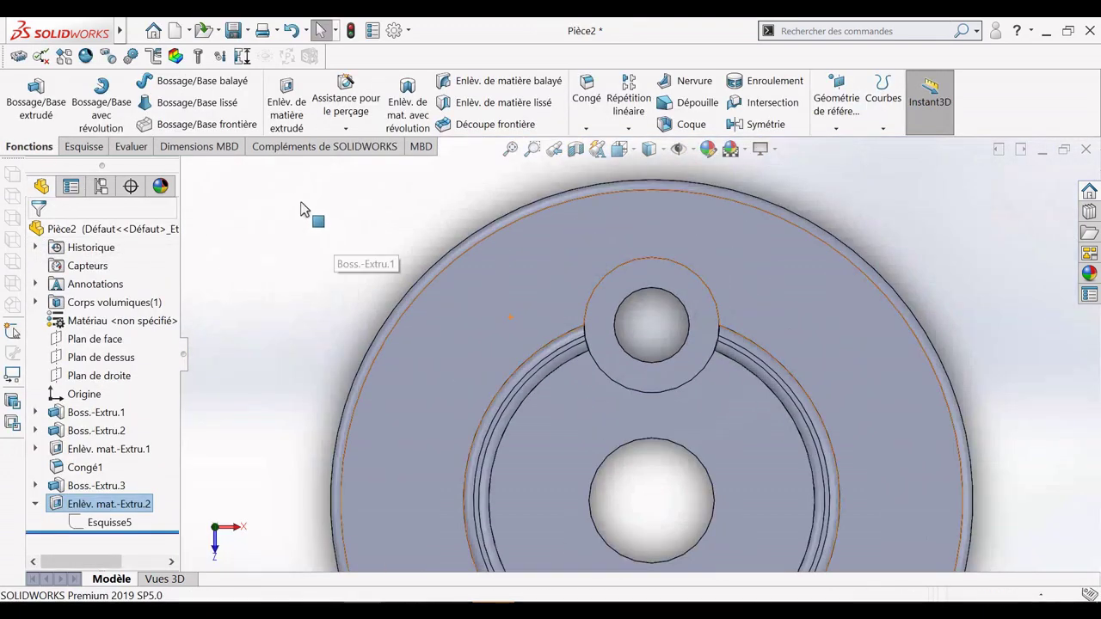
Turn off the shadow effect around the part in the view display settings
{"action": "right_click", "coordinate": [320, 225]}
{"action": "left_click", "coordinate": [277, 232]}
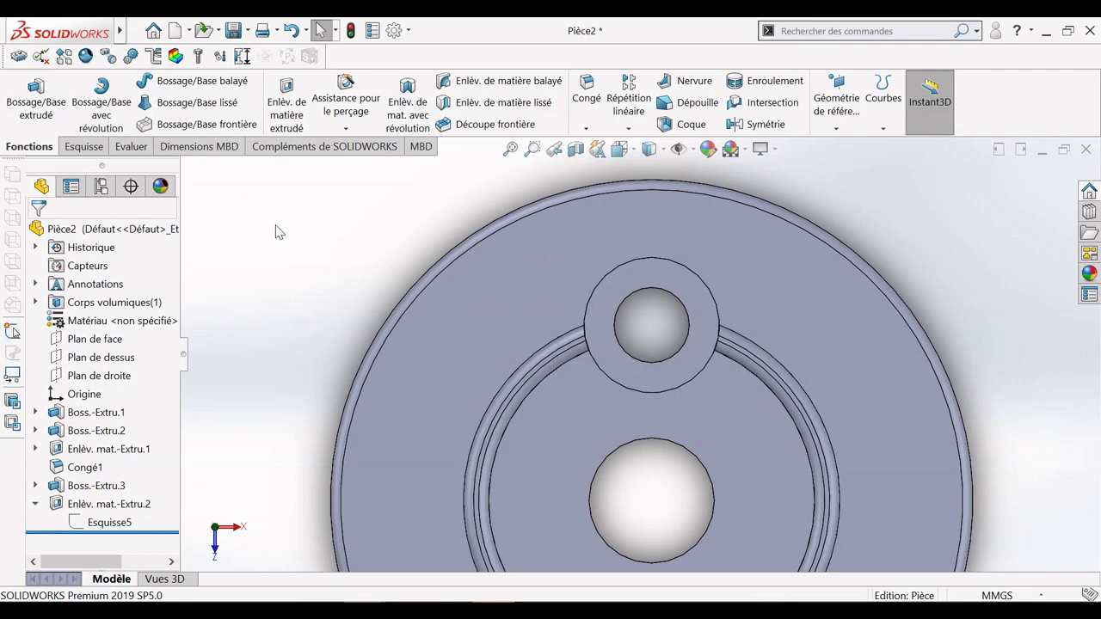
{"action": "left_click", "coordinate": [760, 149]}
{"action": "left_click", "coordinate": [780, 175]}
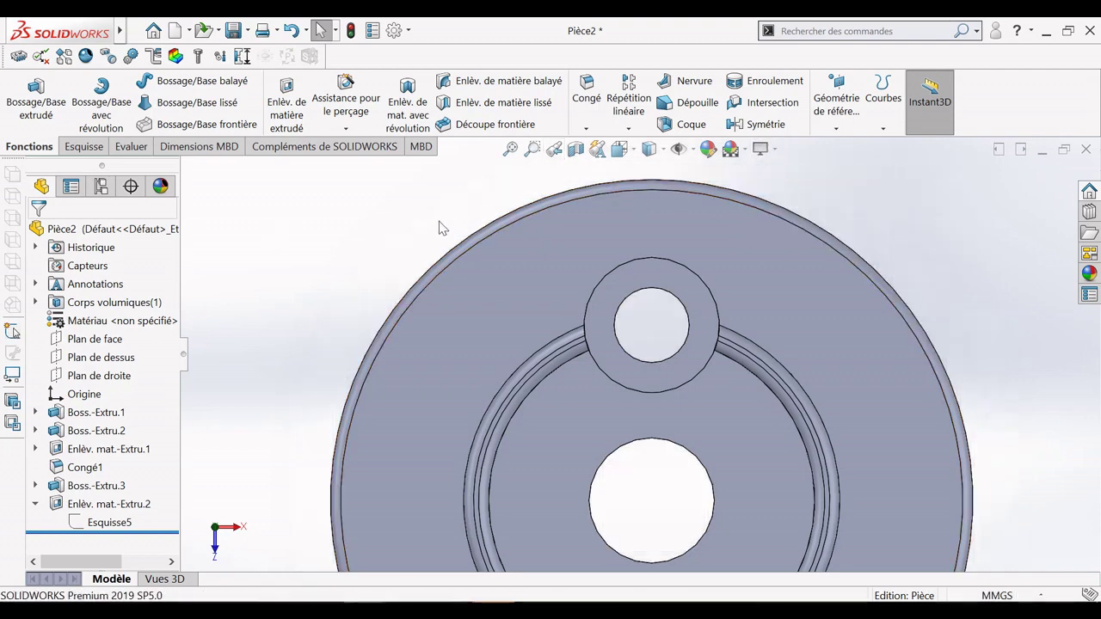
Start a 2 mm constant-radius fillet on the top face of the off-centre boss
{"action": "right_click", "coordinate": [250, 308]}
{"action": "left_click", "coordinate": [284, 399]}
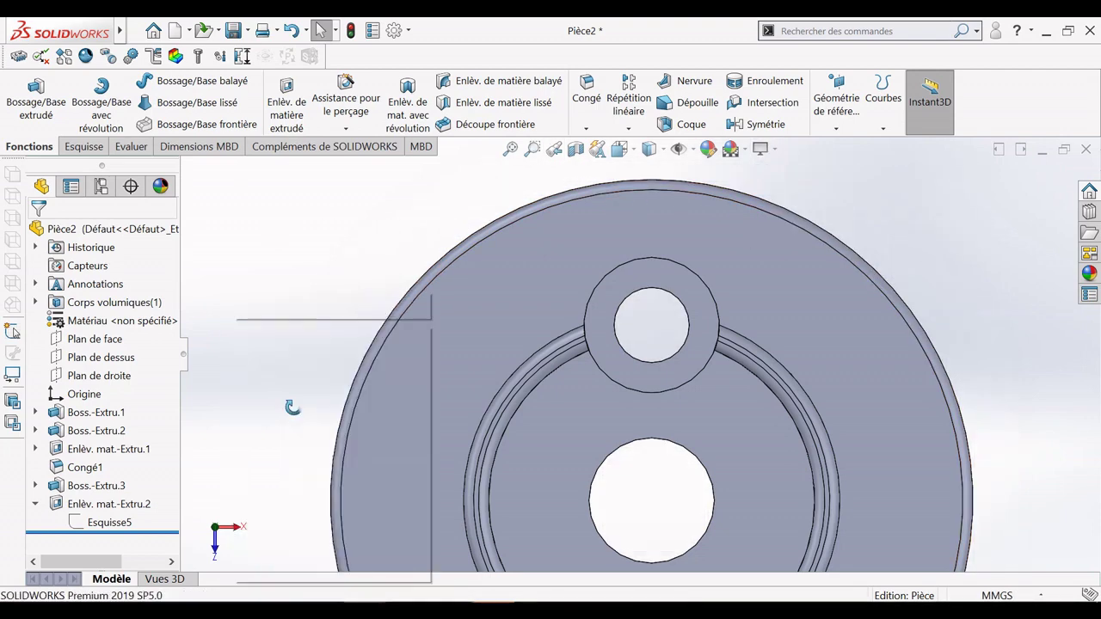
{"action": "left_click_drag", "start_coordinate": [290, 405], "coordinate": [653, 241]}
{"action": "scroll", "coordinate": [683, 224], "scroll_direction": "down", "scroll_amount": 5}
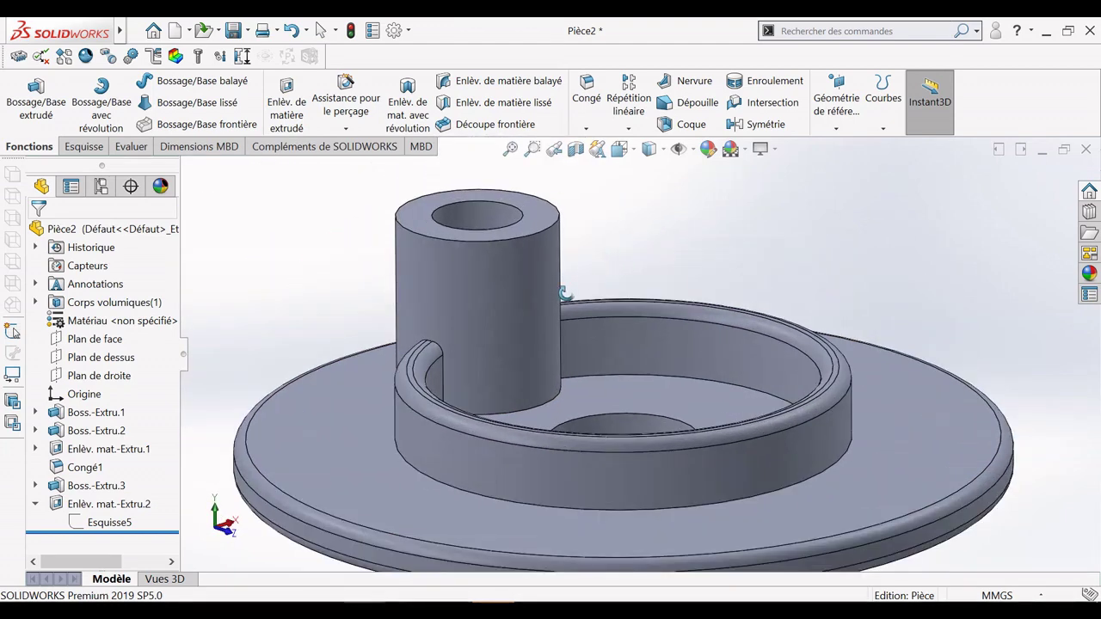
{"action": "scroll", "coordinate": [559, 294], "scroll_direction": "up", "scroll_amount": 2}
{"action": "scroll", "coordinate": [516, 284], "scroll_direction": "down", "scroll_amount": 4}
{"action": "left_click_drag", "start_coordinate": [484, 275], "coordinate": [562, 274]}
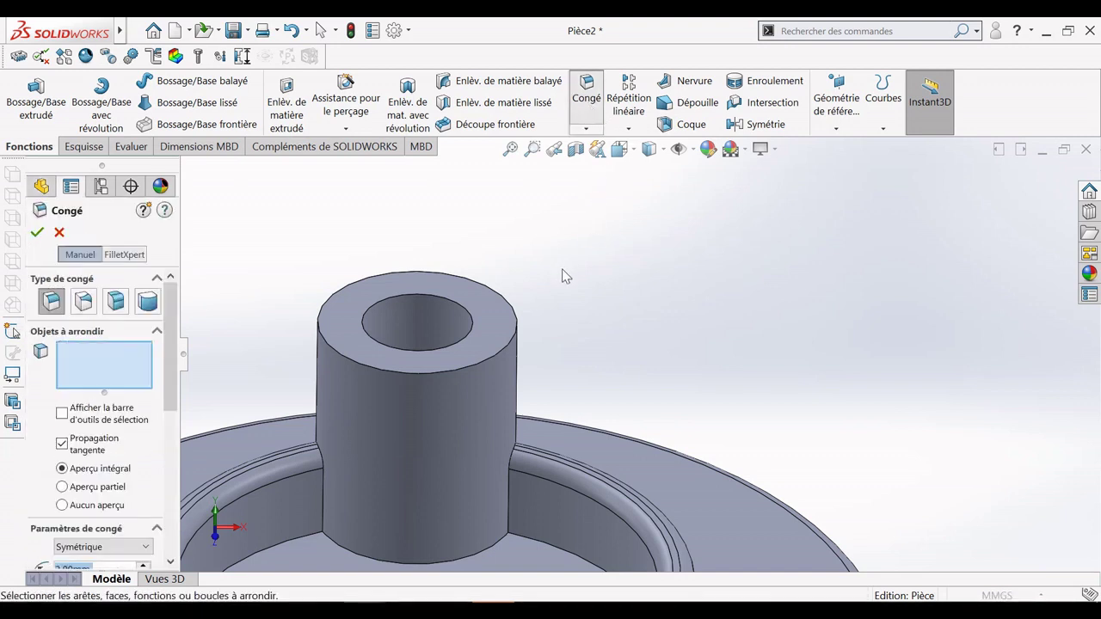
{"action": "left_click", "coordinate": [429, 288]}
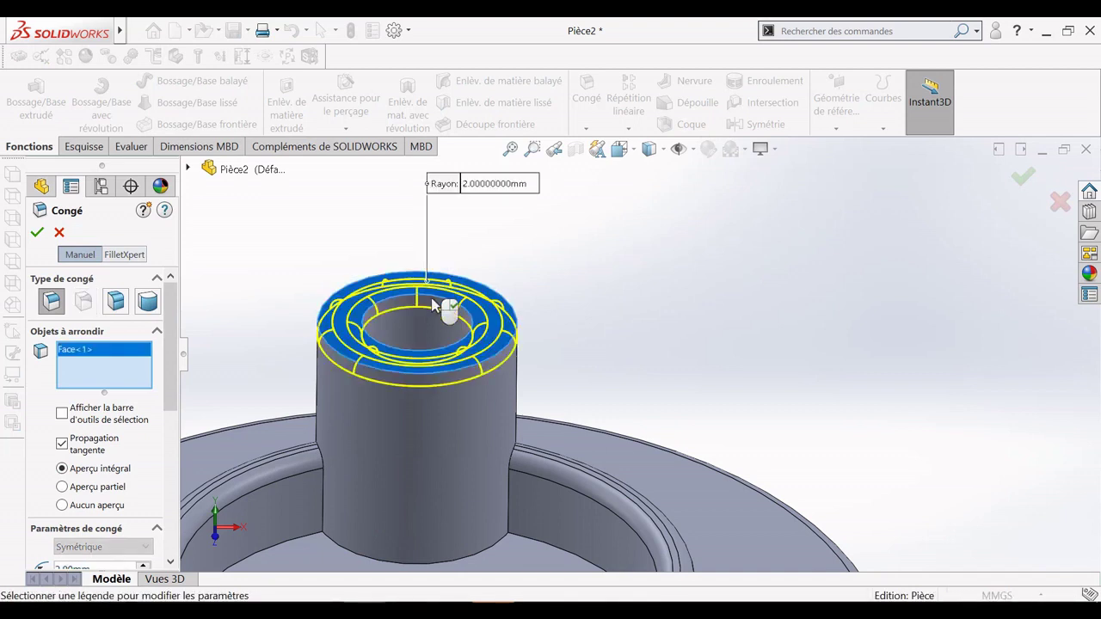
Add the two vertical edges where the off-centre boss meets the ring to the 2 mm fillet, removing the mis-picked ring face
{"action": "left_click", "coordinate": [507, 520]}
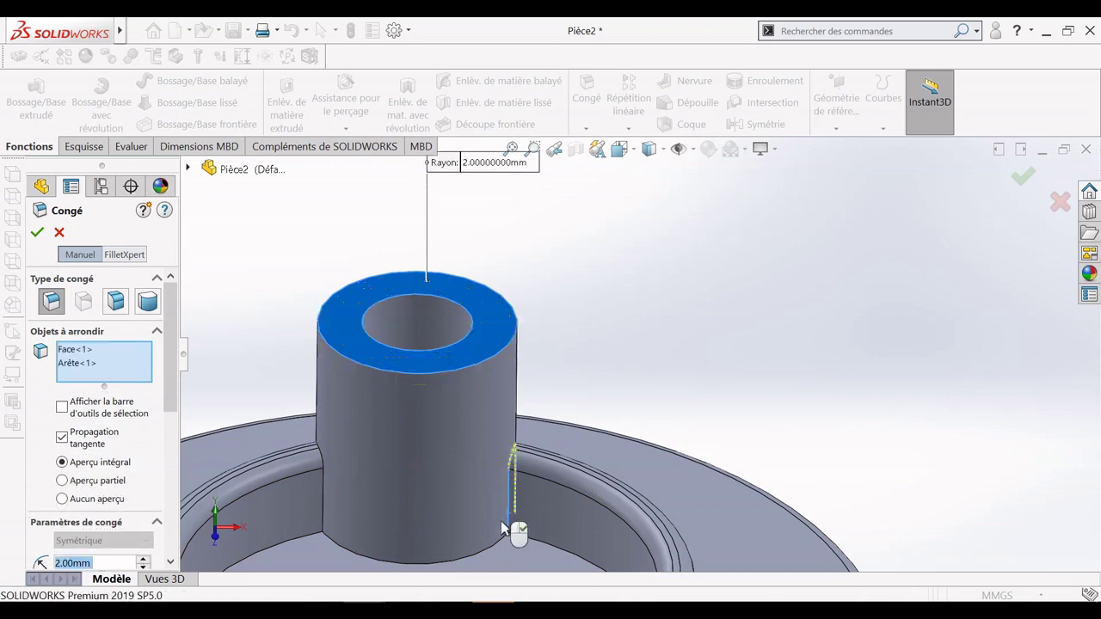
{"action": "left_click", "coordinate": [319, 505]}
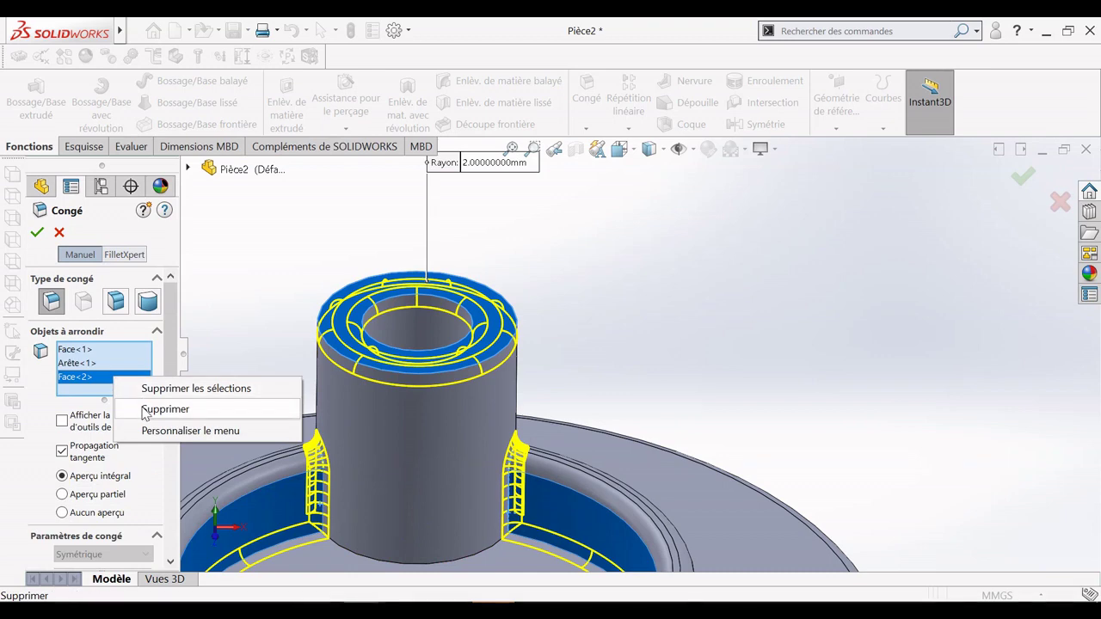
{"action": "left_click", "coordinate": [163, 409]}
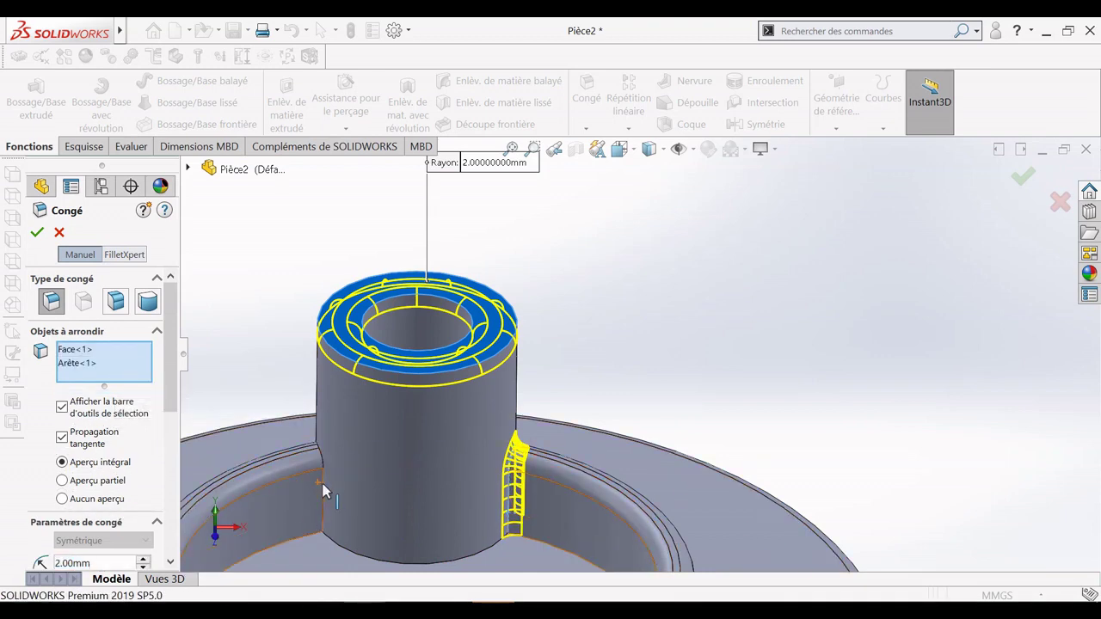
{"action": "left_click", "coordinate": [331, 512]}
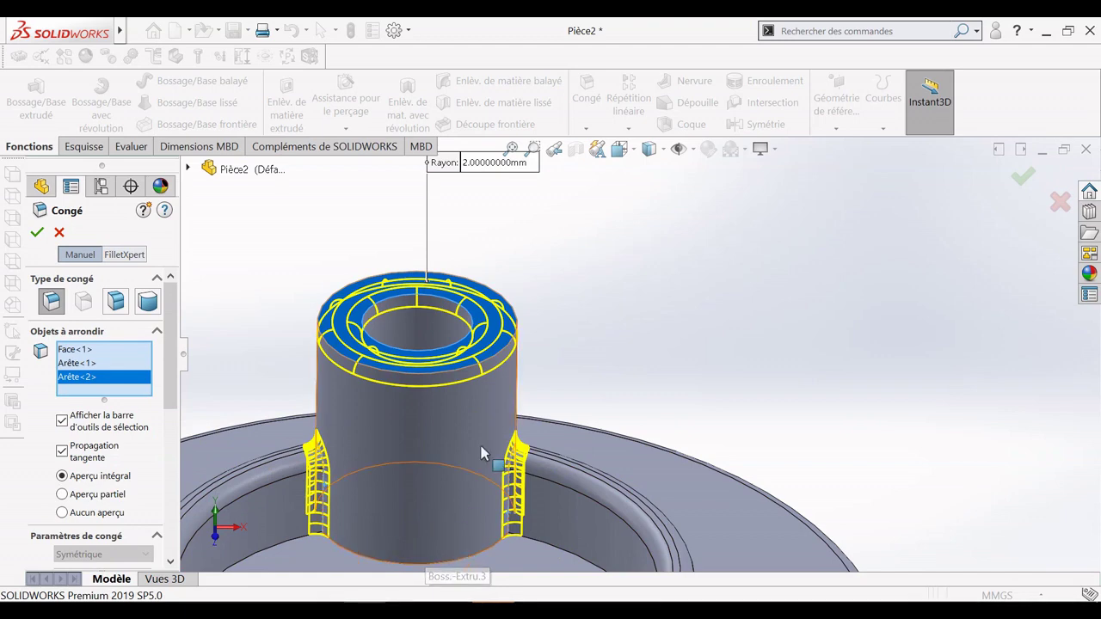
Add the lower edge of the boss's 15 mm hole to the selection and apply the 2 mm fillet
{"action": "left_click", "coordinate": [467, 552]}
{"action": "left_click", "coordinate": [467, 553]}
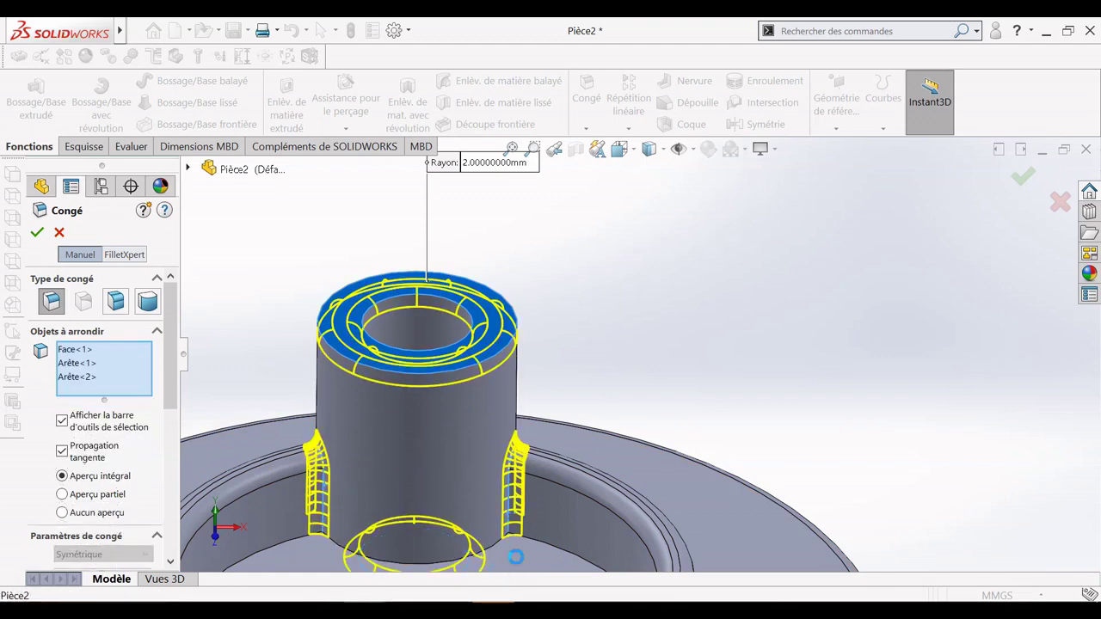
{"action": "scroll", "coordinate": [533, 464], "scroll_direction": "up", "scroll_amount": 4}
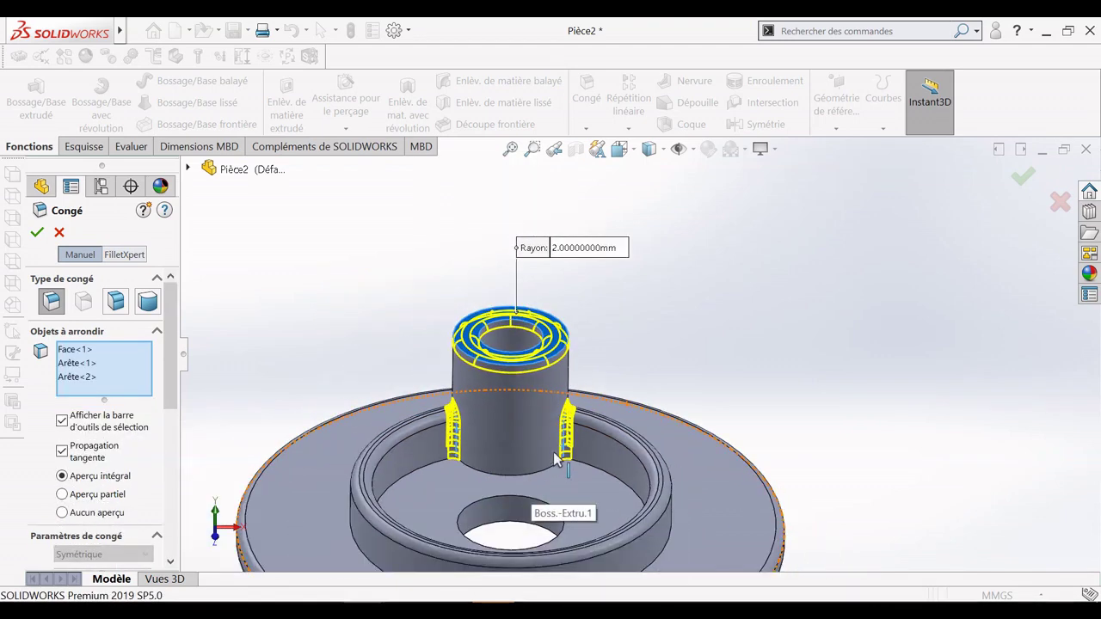
{"action": "scroll", "coordinate": [523, 471], "scroll_direction": "down", "scroll_amount": 6}
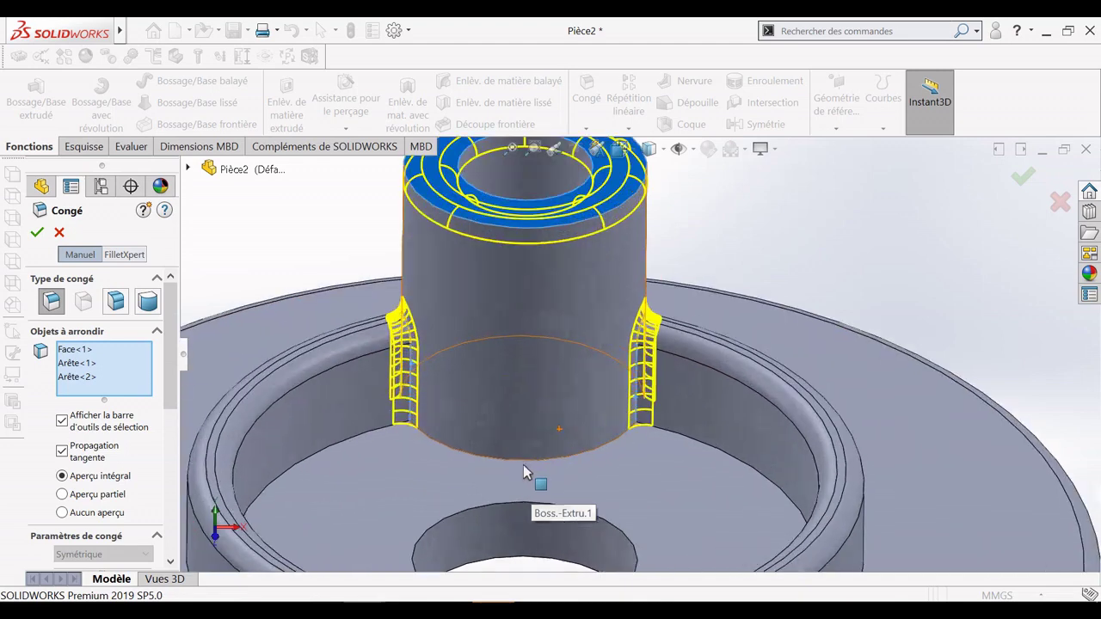
{"action": "left_click", "coordinate": [571, 438]}
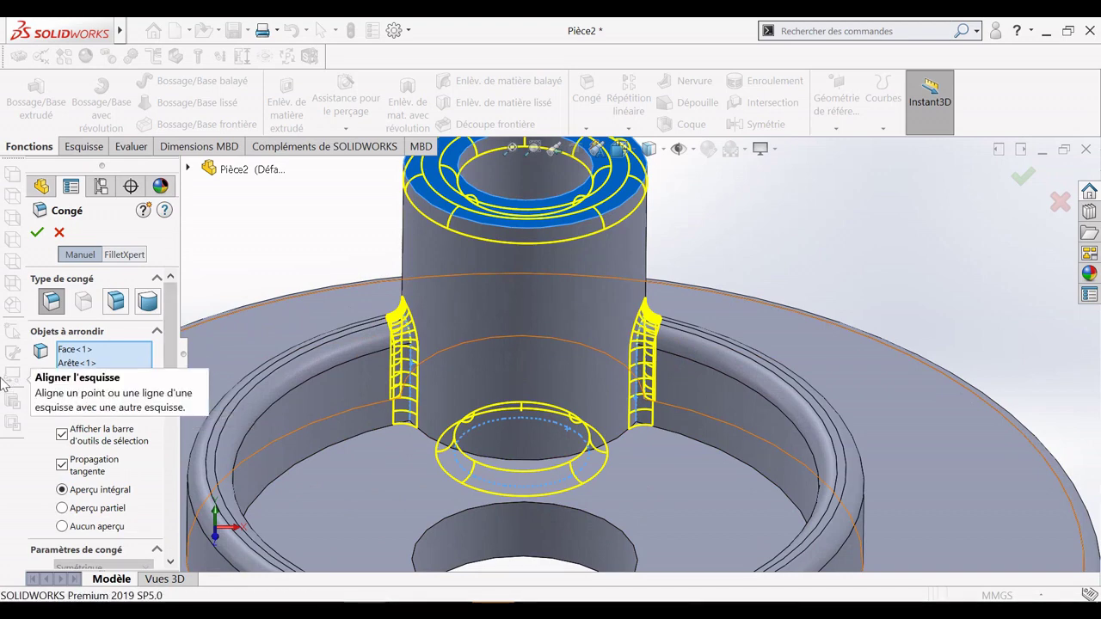
{"action": "left_click", "coordinate": [37, 233]}
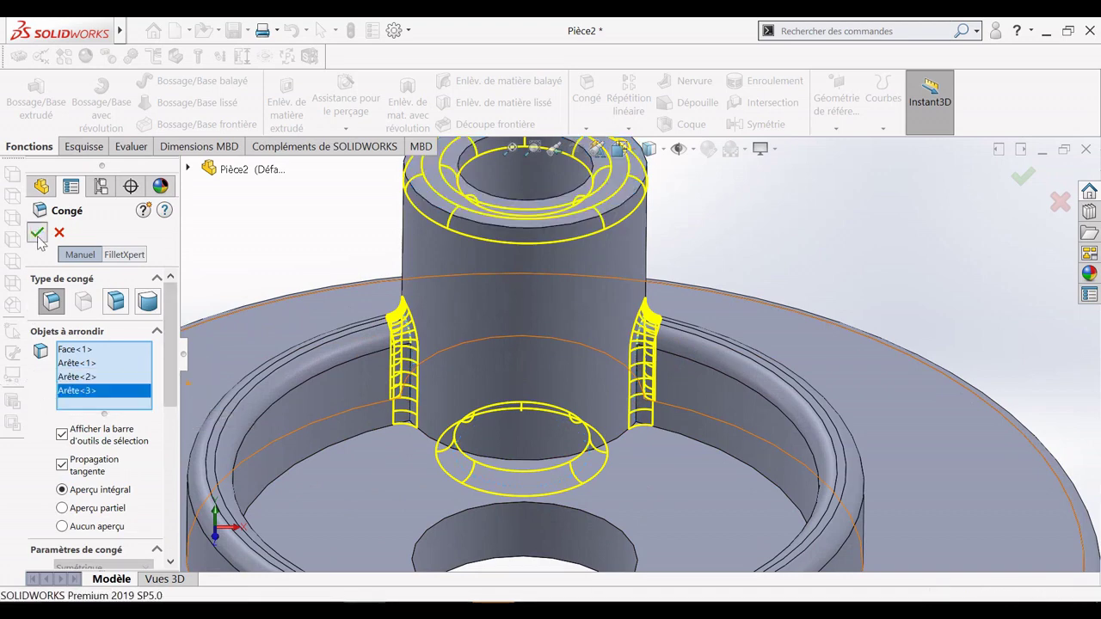
{"action": "scroll", "coordinate": [745, 334], "scroll_direction": "up", "scroll_amount": 3}
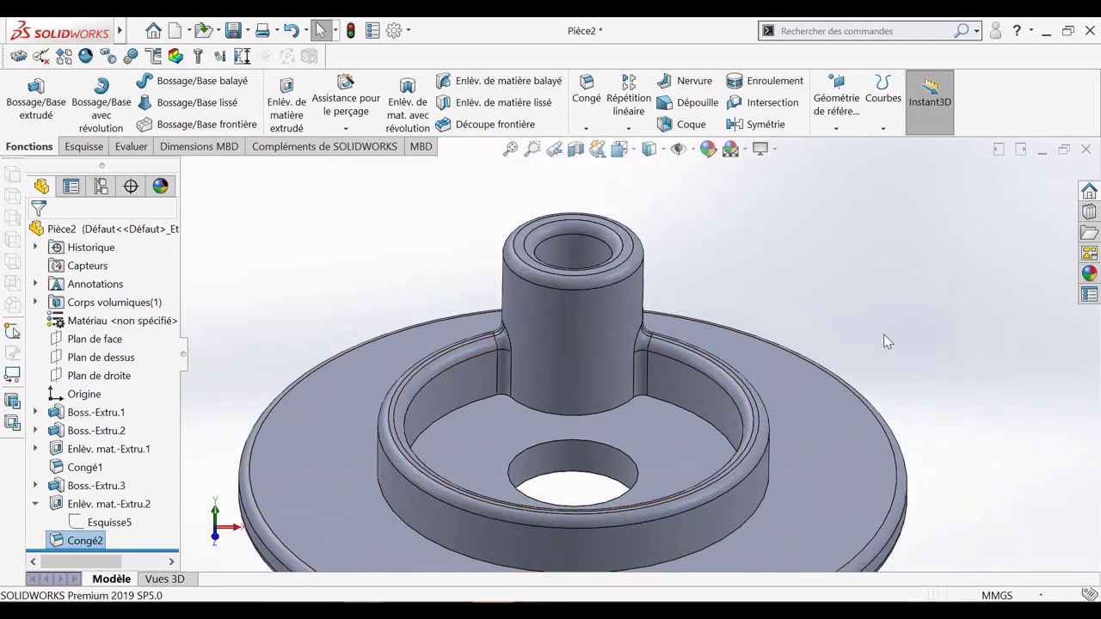
{"action": "left_click", "coordinate": [735, 238]}
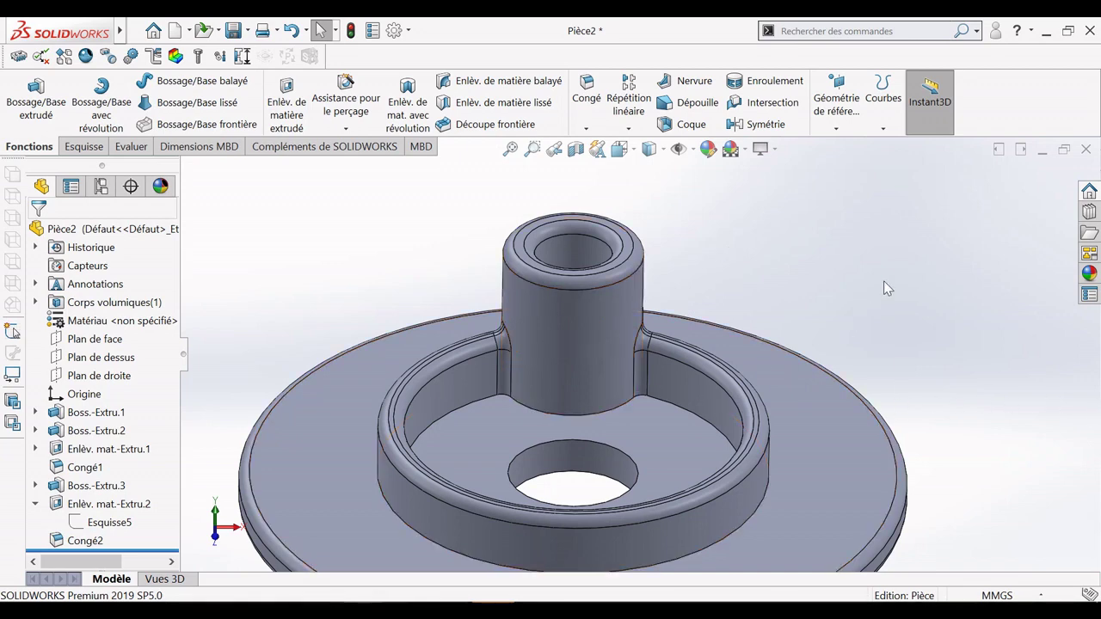
Open a sketch on the front plane (Plan de face) in a normal view and try a construction line from above the boss
{"action": "left_click", "coordinate": [108, 342]}
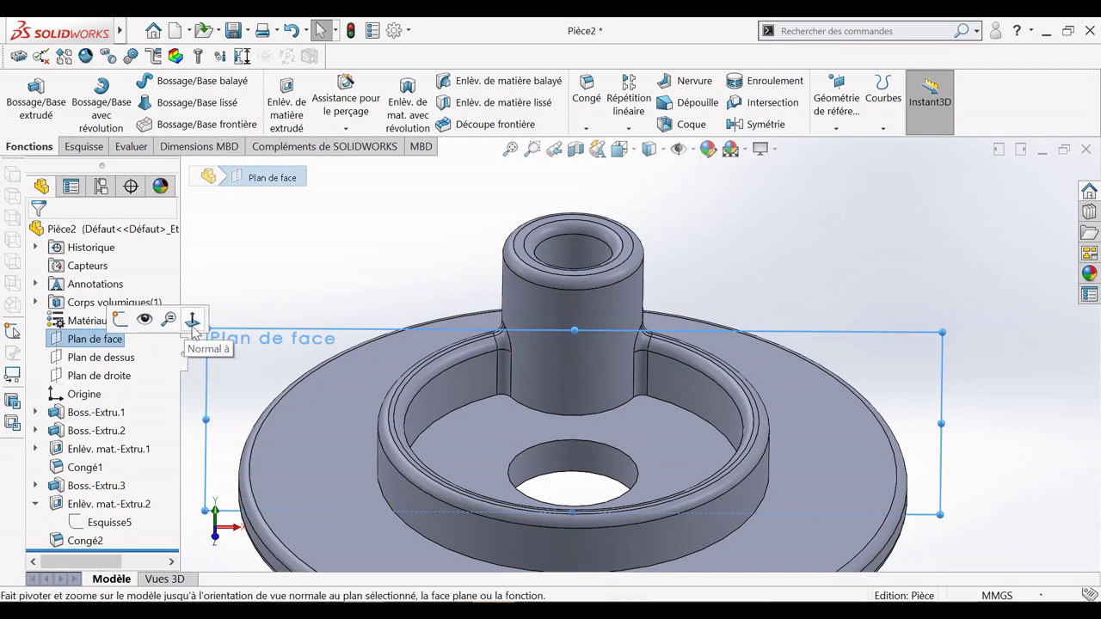
{"action": "left_click", "coordinate": [191, 329]}
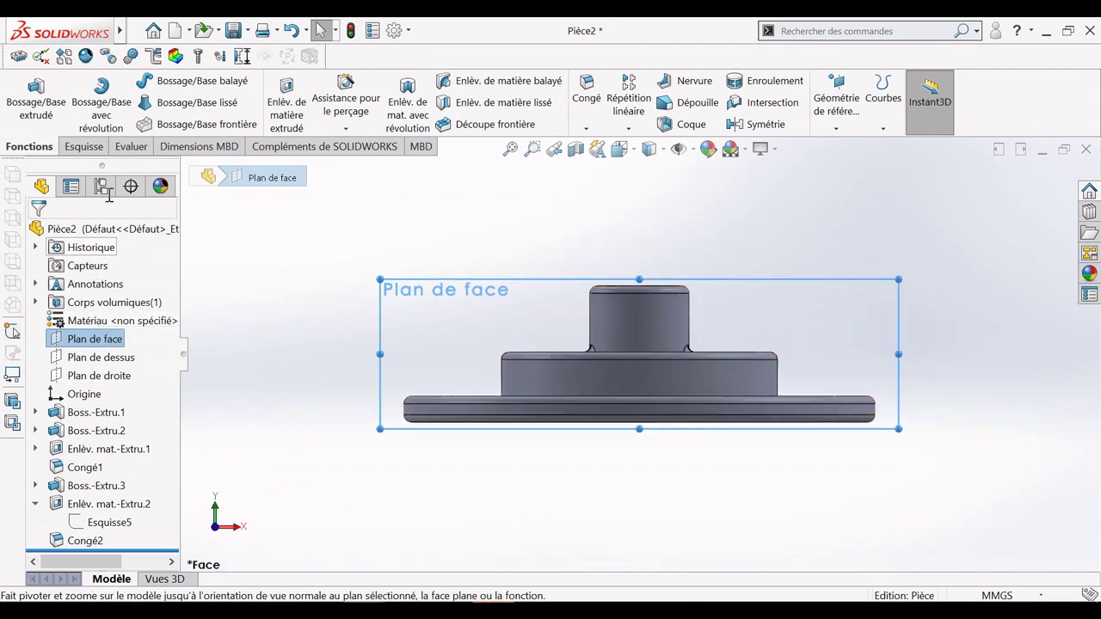
{"action": "left_click", "coordinate": [83, 147]}
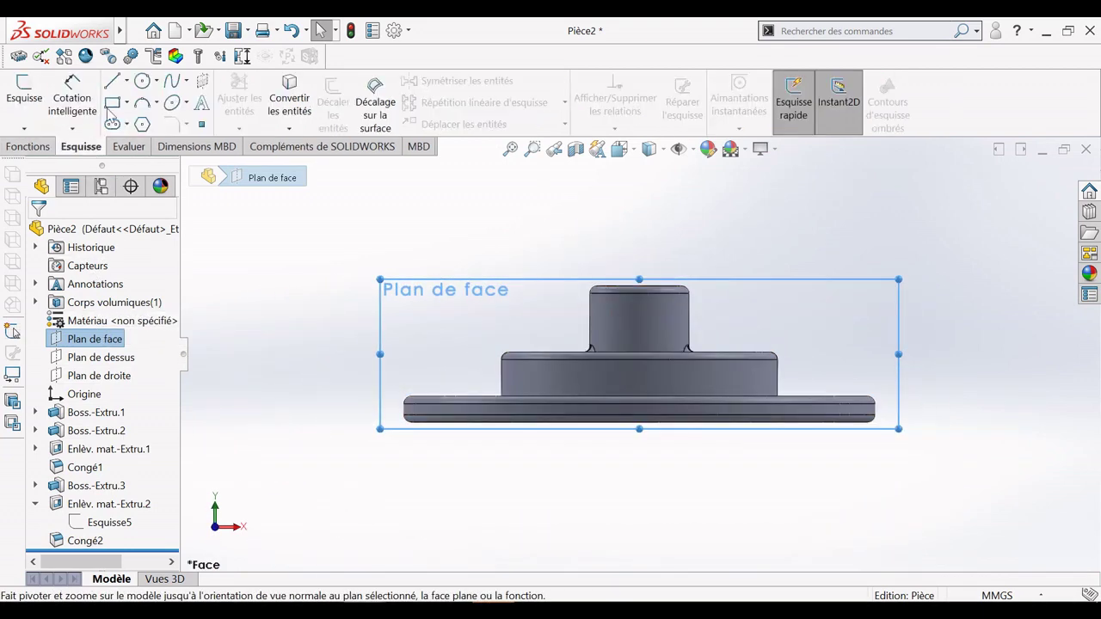
{"action": "left_click", "coordinate": [126, 80]}
{"action": "left_click", "coordinate": [147, 122]}
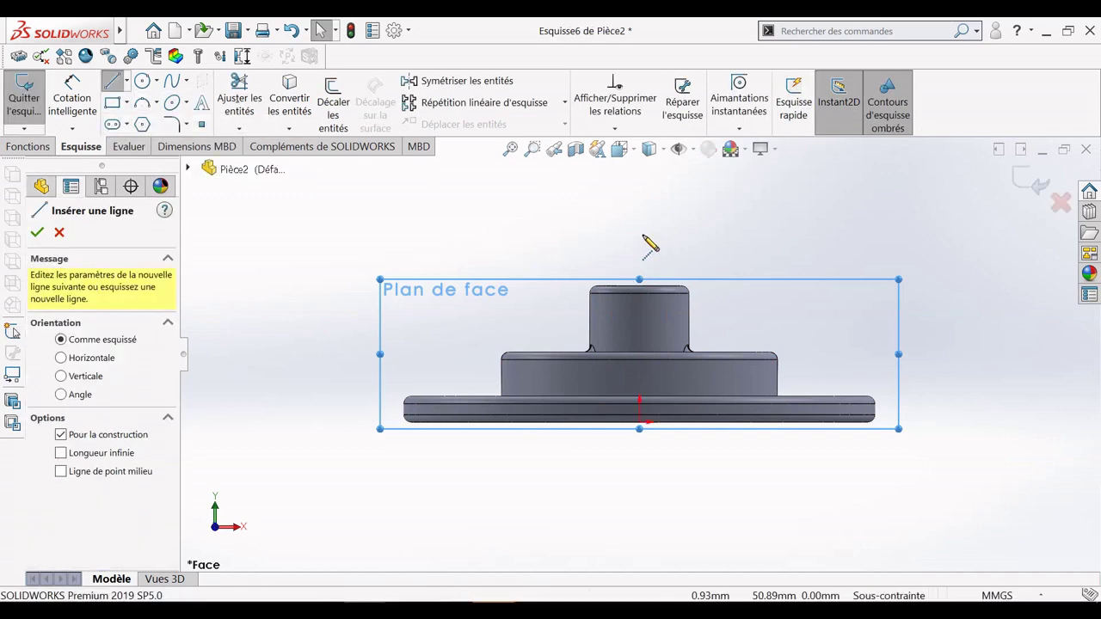
{"action": "left_click", "coordinate": [644, 236]}
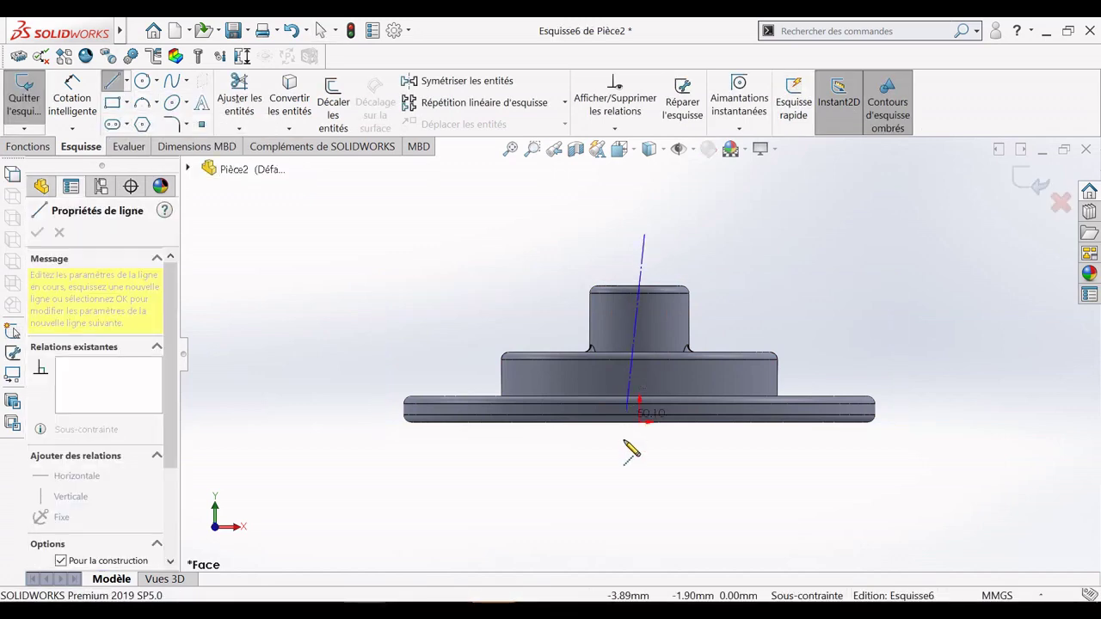
{"action": "key", "text": "Escape"}
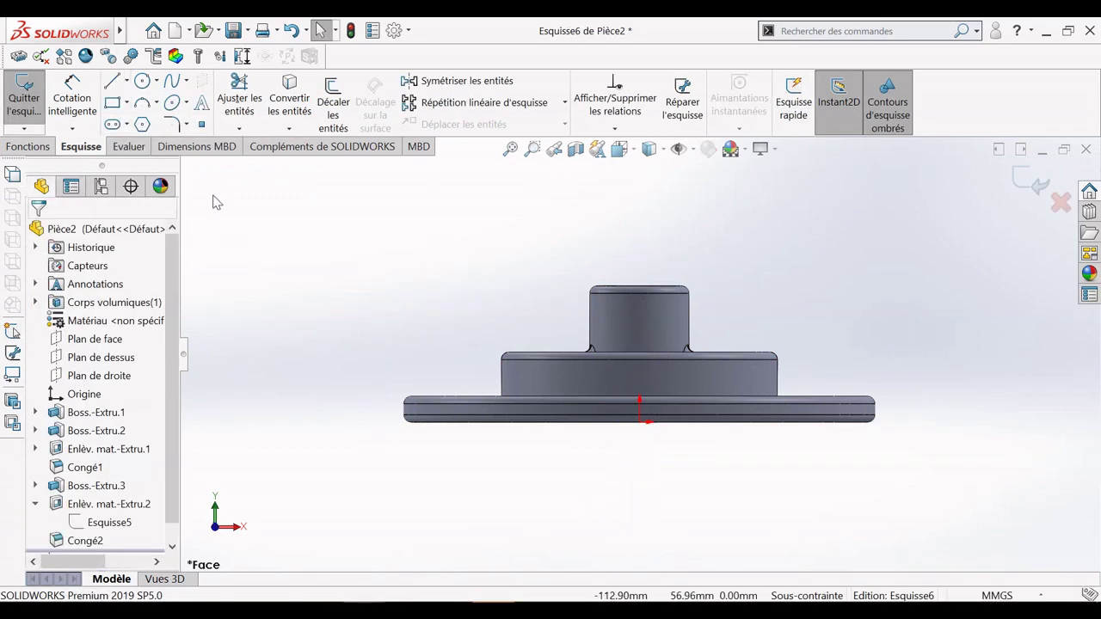
Sketch a vertical construction line through the origin, from below the disc to above the boss
{"action": "left_click", "coordinate": [127, 81]}
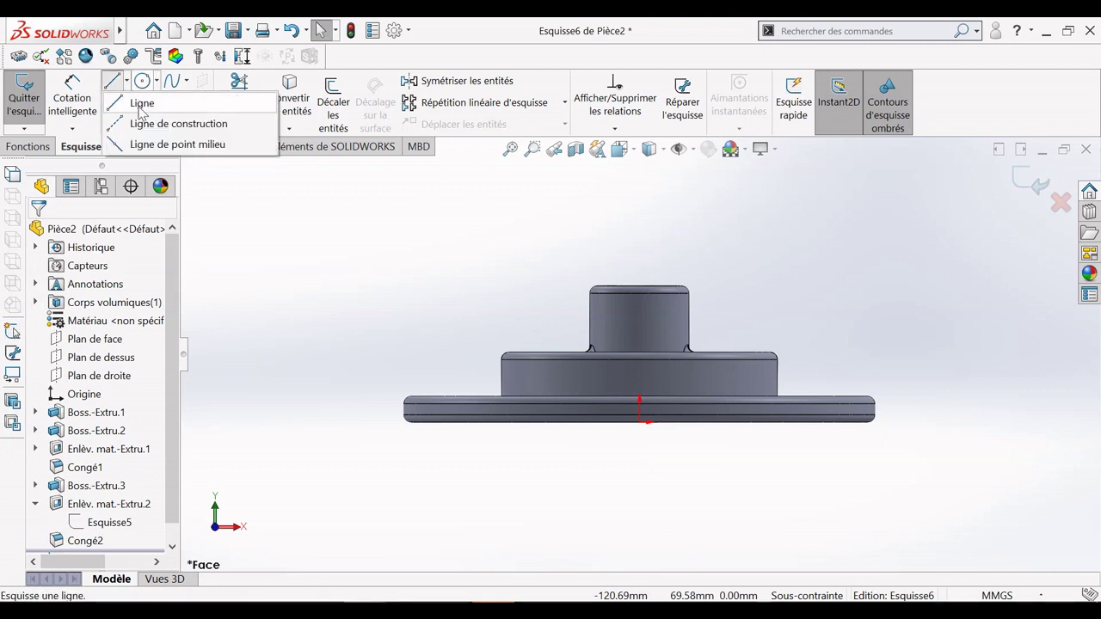
{"action": "left_click", "coordinate": [146, 121]}
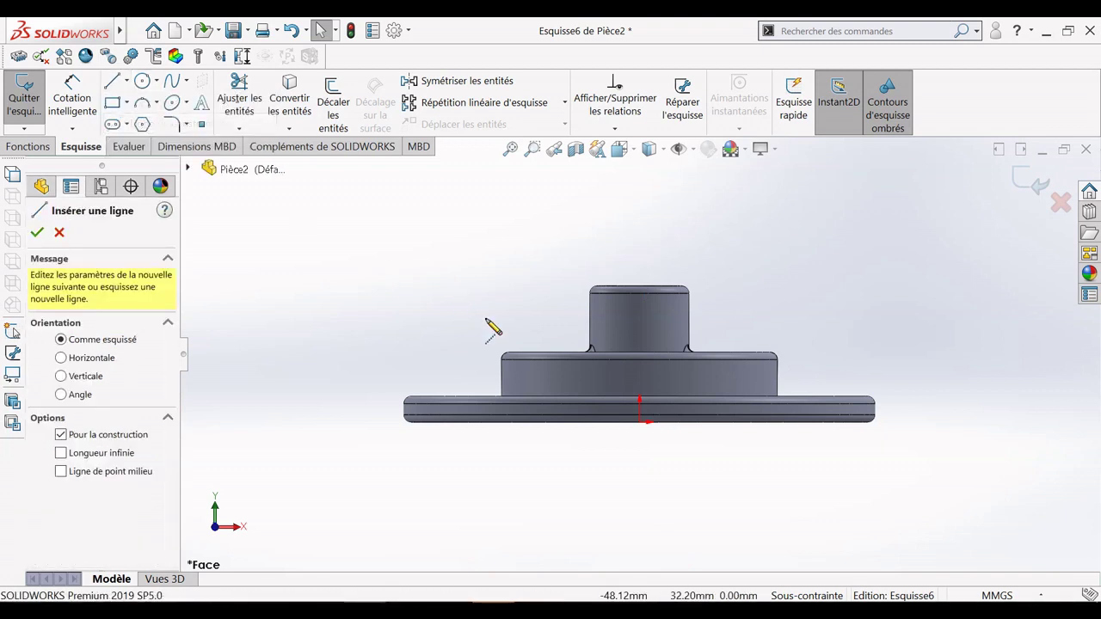
{"action": "left_click", "coordinate": [640, 444]}
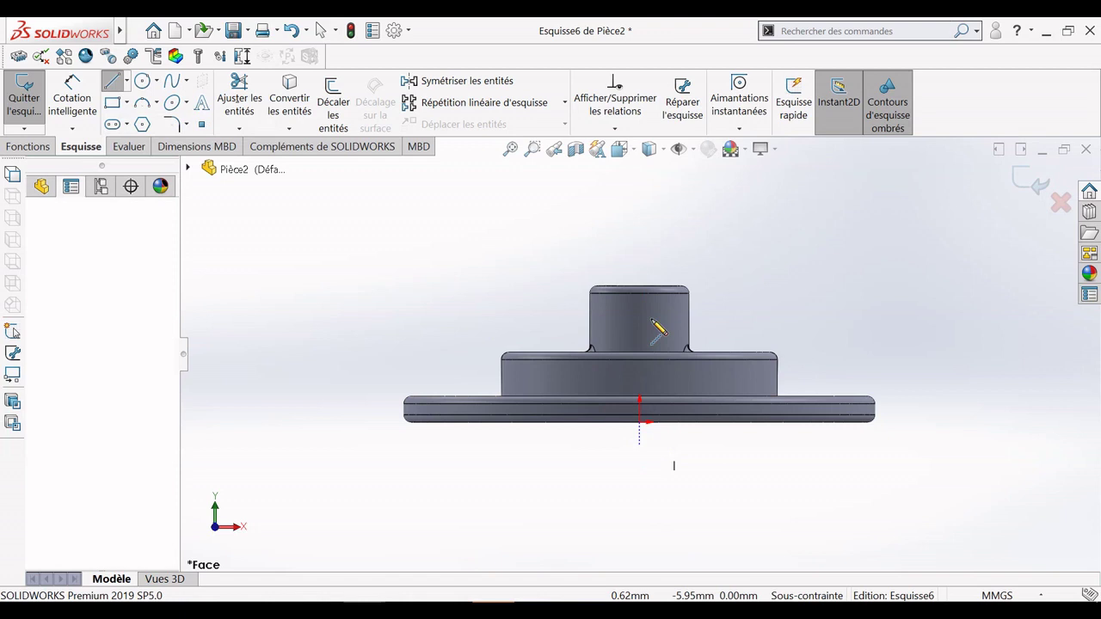
{"action": "left_click", "coordinate": [639, 209]}
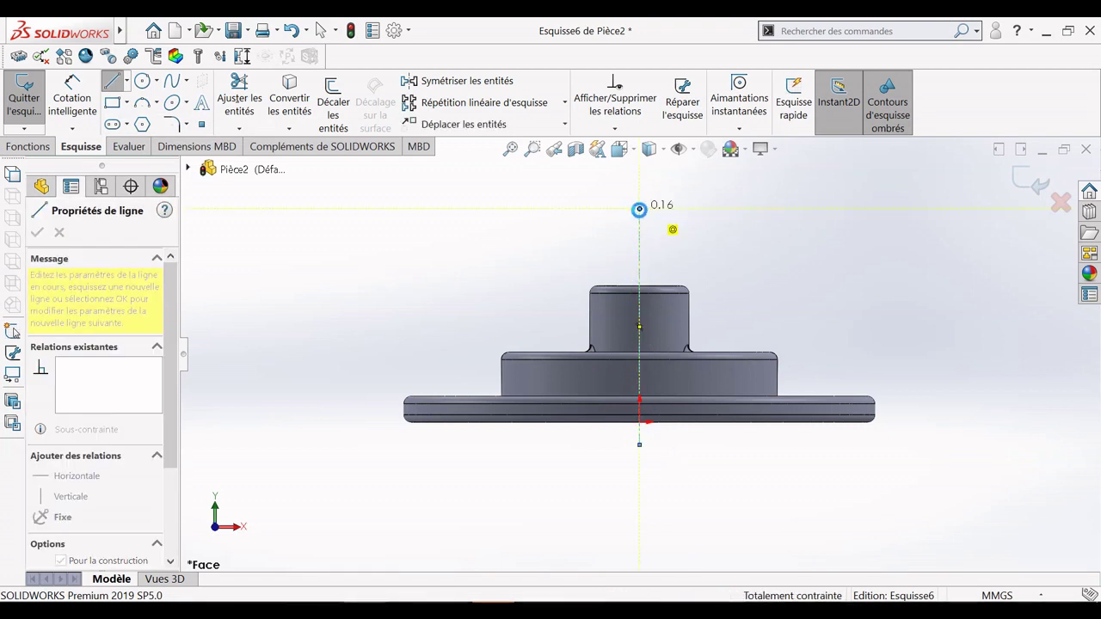
{"action": "key", "text": "Escape"}
Examine the boss, the ring and the central construction line from an oblique angle
{"action": "right_click", "coordinate": [549, 248]}
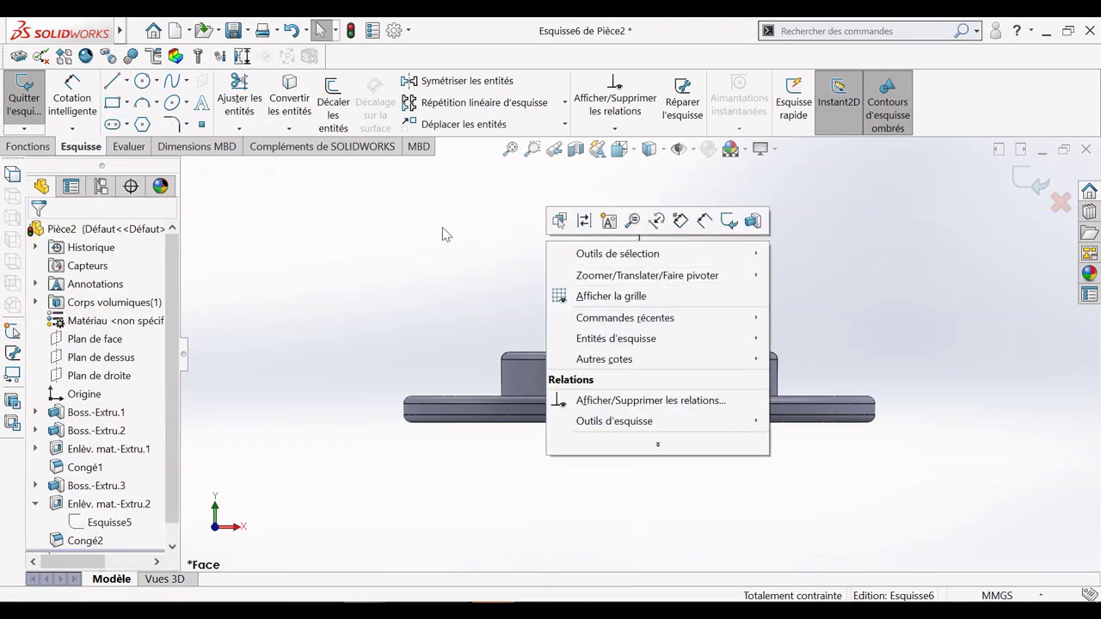
{"action": "left_click", "coordinate": [50, 147]}
{"action": "right_click", "coordinate": [384, 249]}
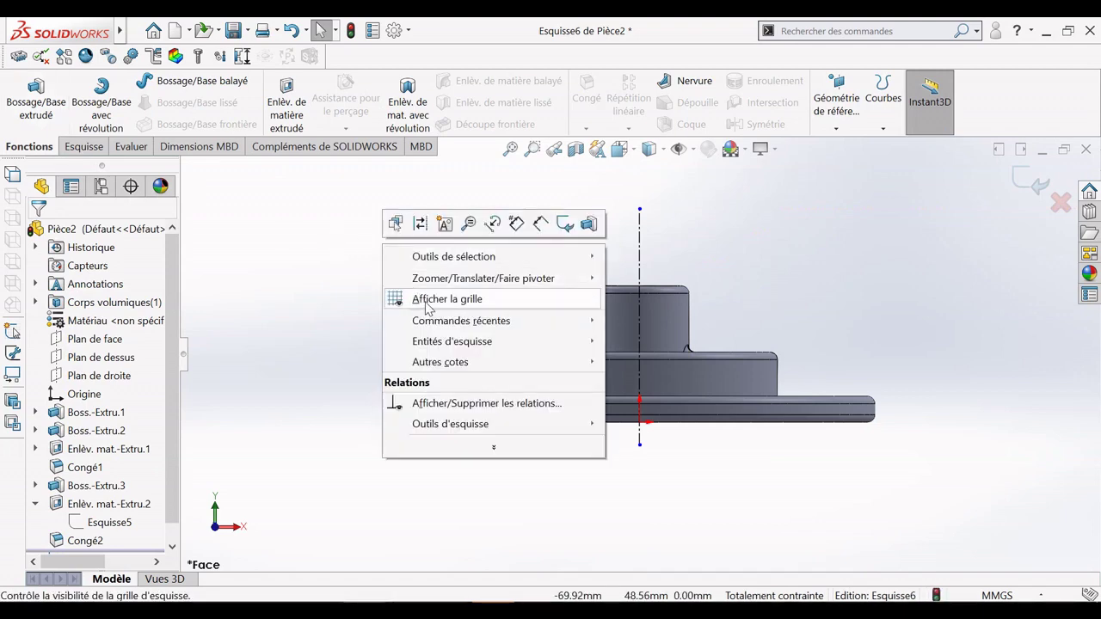
{"action": "mouse_move", "coordinate": [441, 283]}
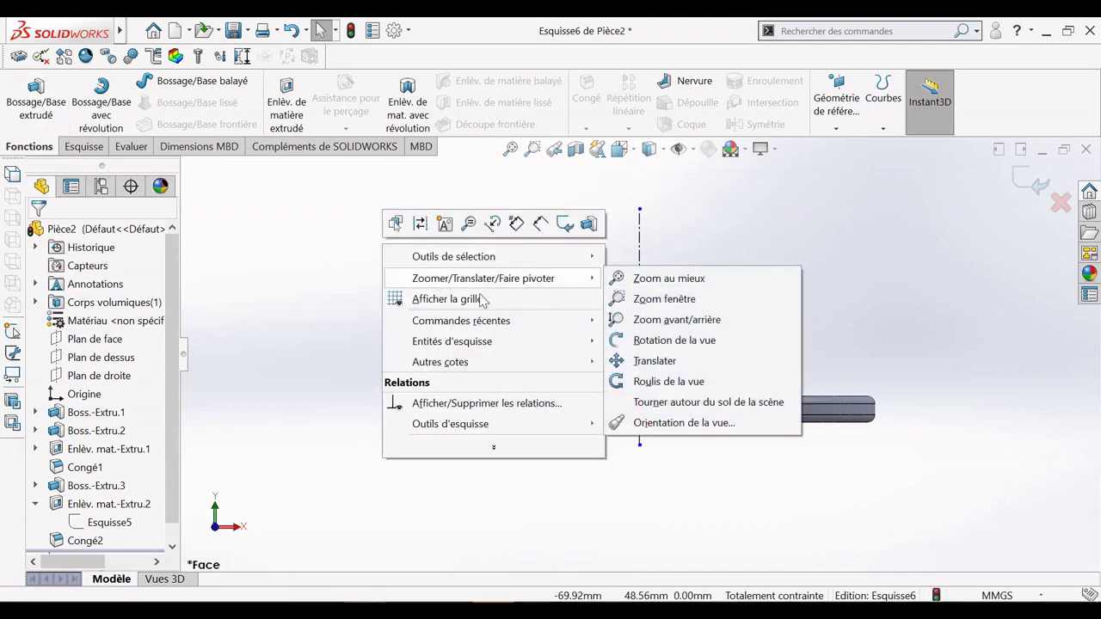
{"action": "left_click", "coordinate": [633, 338]}
{"action": "left_click_drag", "start_coordinate": [590, 316], "coordinate": [608, 338]}
{"action": "scroll", "coordinate": [593, 308], "scroll_direction": "up", "scroll_amount": 1}
{"action": "scroll", "coordinate": [578, 284], "scroll_direction": "down", "scroll_amount": 3}
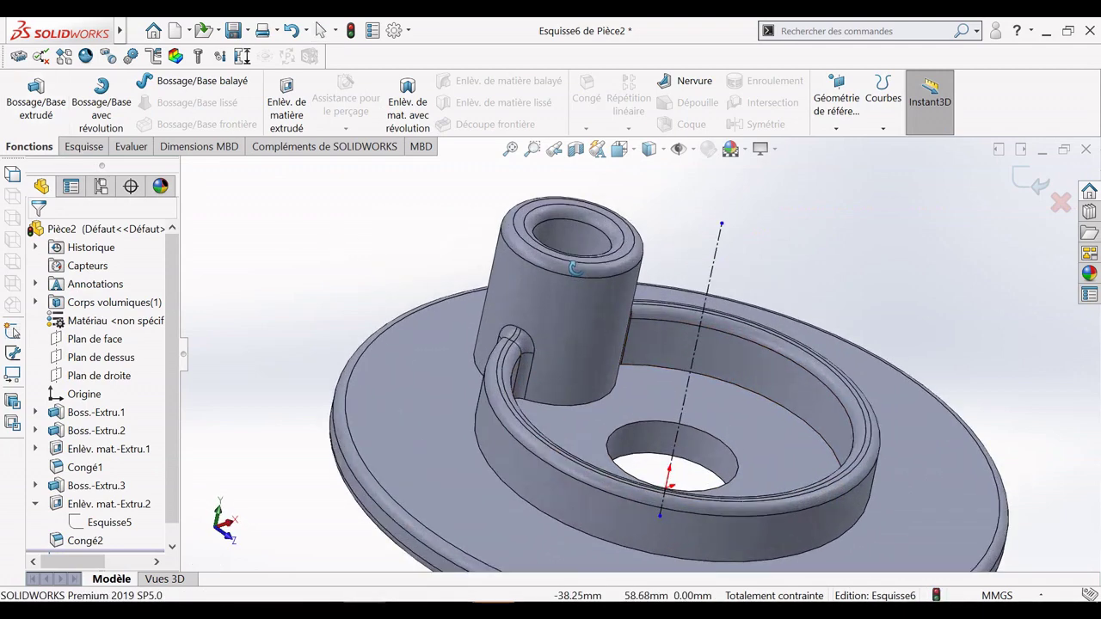
{"action": "scroll", "coordinate": [576, 267], "scroll_direction": "up", "scroll_amount": 2}
{"action": "right_click", "coordinate": [730, 229]}
{"action": "left_click", "coordinate": [755, 240]}
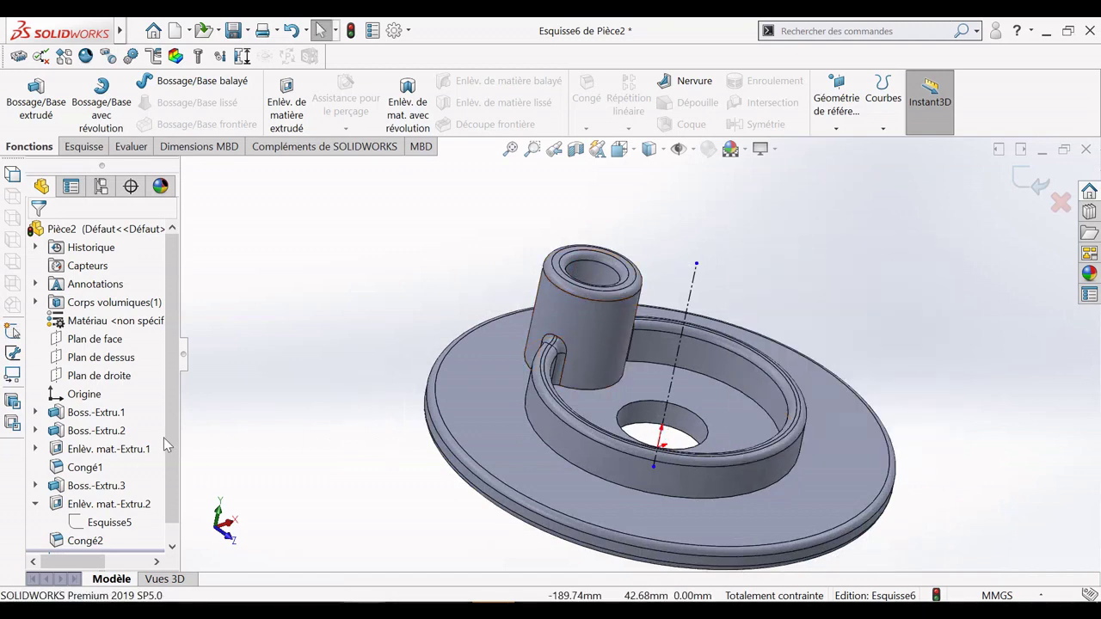
Exit the sketch containing the central construction line
{"action": "scroll", "coordinate": [138, 499], "scroll_direction": "down", "scroll_amount": 1}
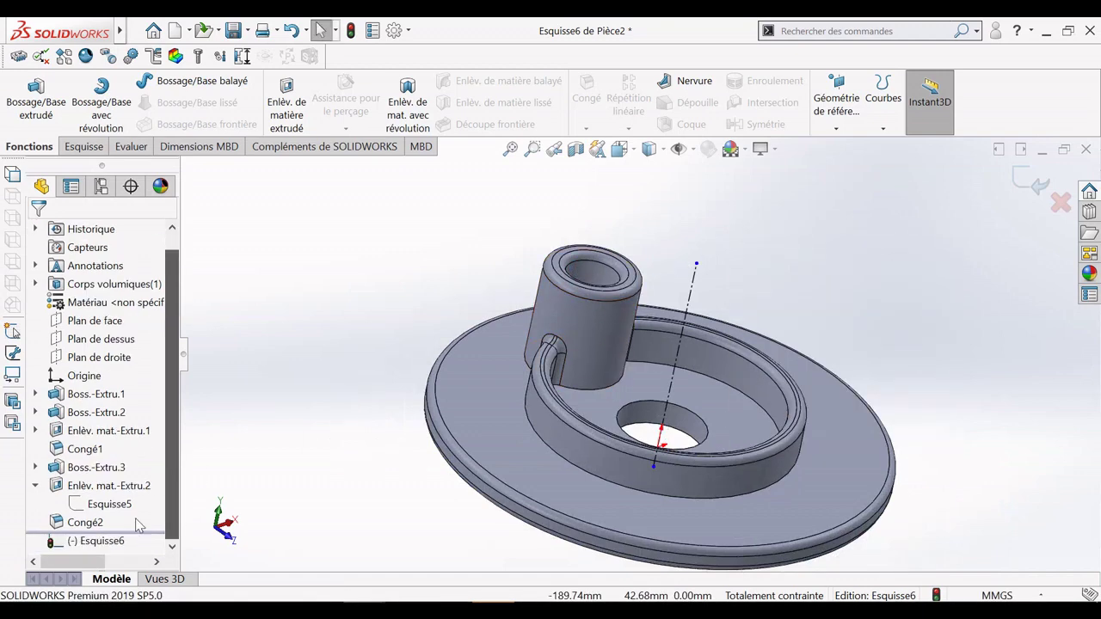
{"action": "left_click", "coordinate": [86, 469]}
{"action": "left_click", "coordinate": [86, 523], "text": "shift"}
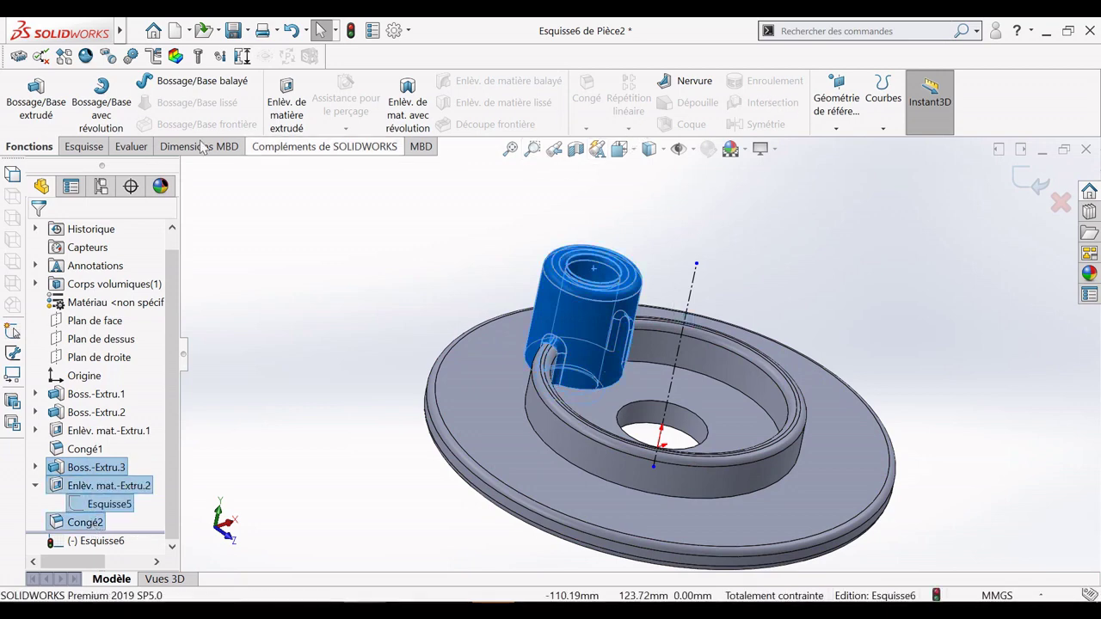
{"action": "left_click", "coordinate": [84, 146]}
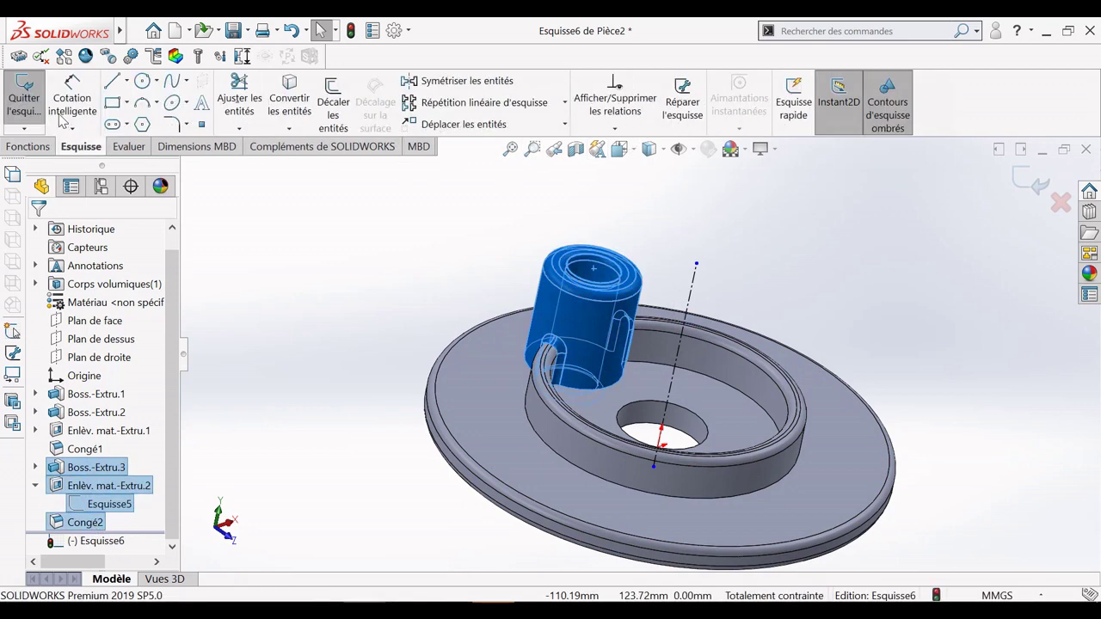
{"action": "left_click", "coordinate": [26, 146]}
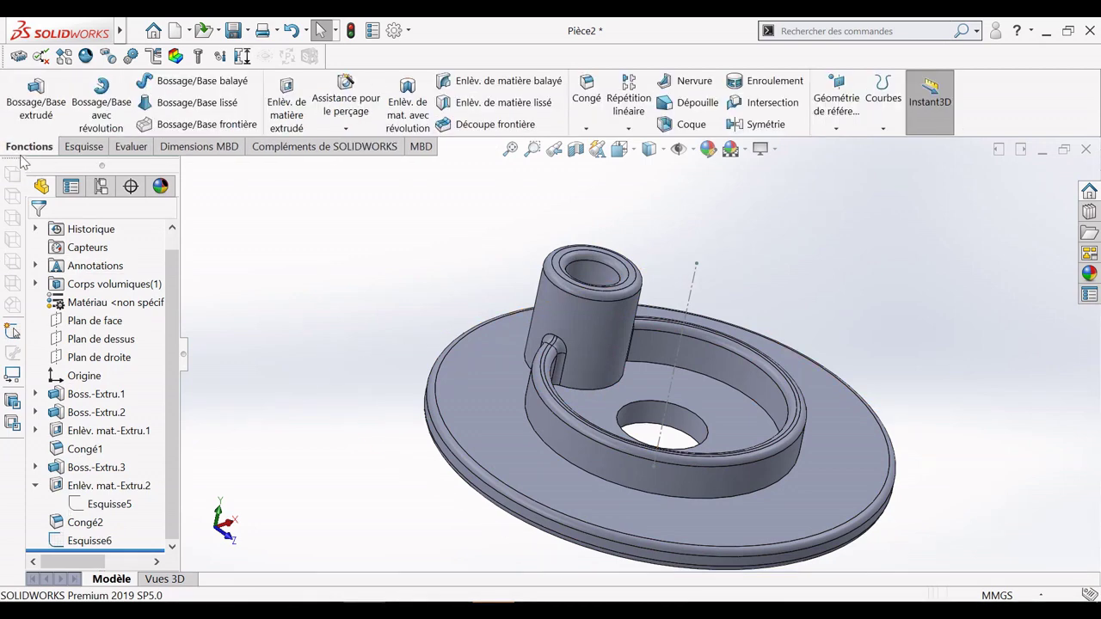
Circularly pattern the boss, its hole cut and its fillet about the central construction line, with 6 equally spaced occurrences over 360°
{"action": "left_click", "coordinate": [79, 466]}
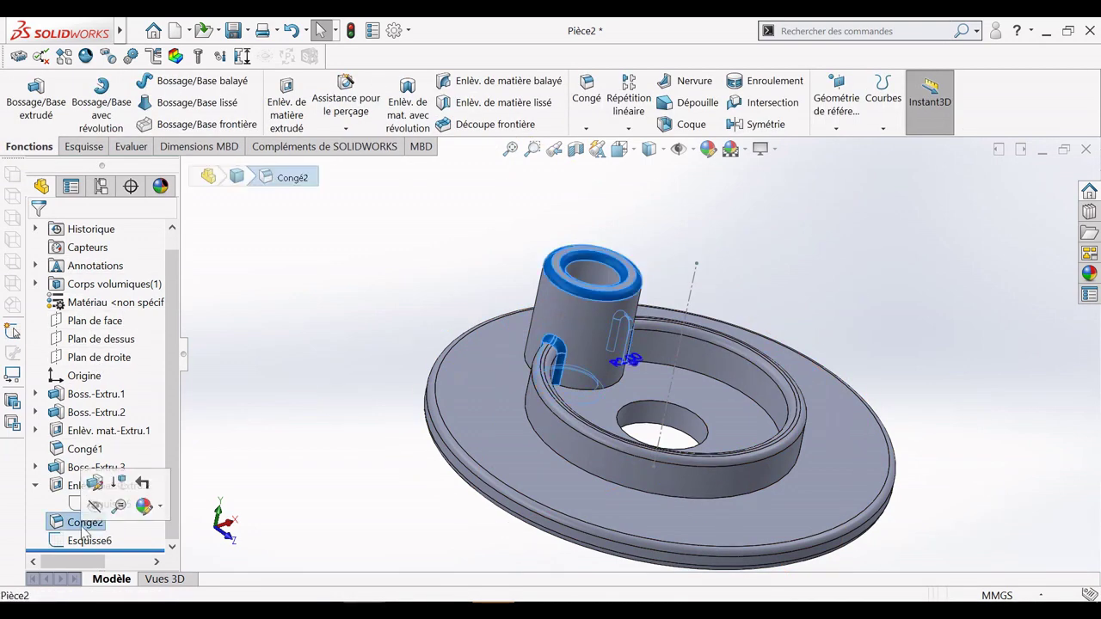
{"action": "left_click", "coordinate": [84, 522], "text": "shift"}
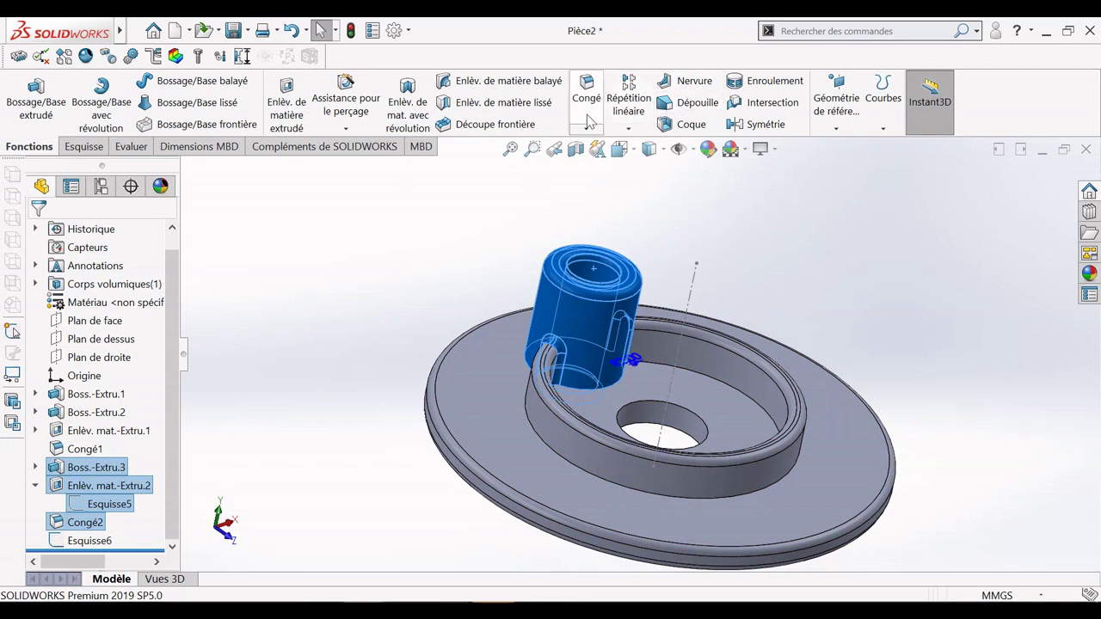
{"action": "left_click", "coordinate": [628, 129]}
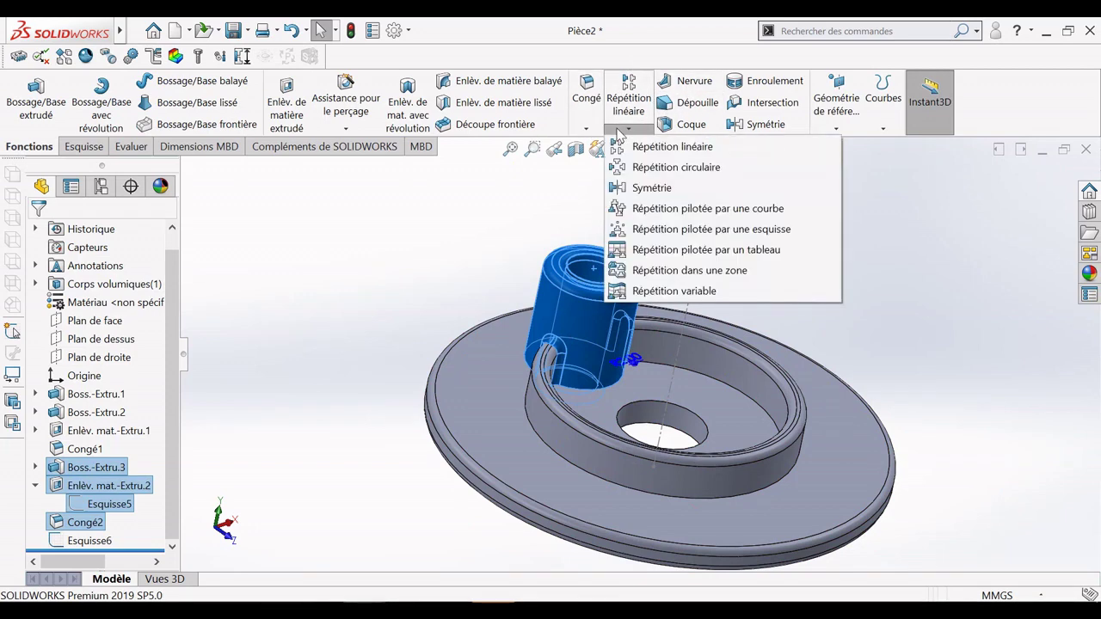
{"action": "left_click", "coordinate": [653, 167]}
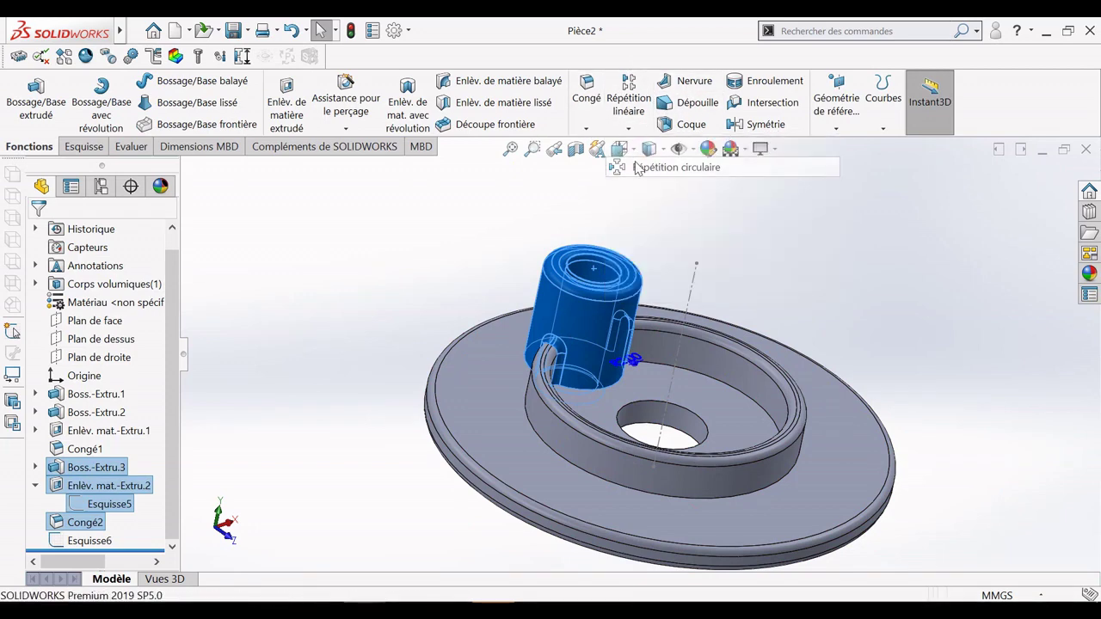
{"action": "left_click", "coordinate": [695, 282]}
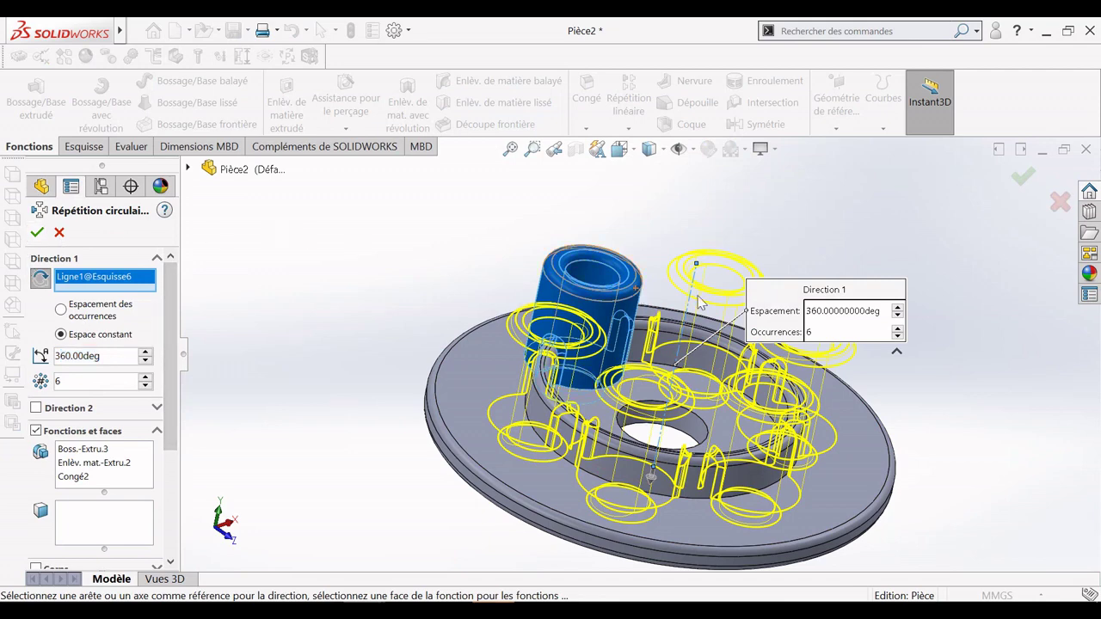
{"action": "left_click_drag", "start_coordinate": [824, 315], "coordinate": [934, 315]}
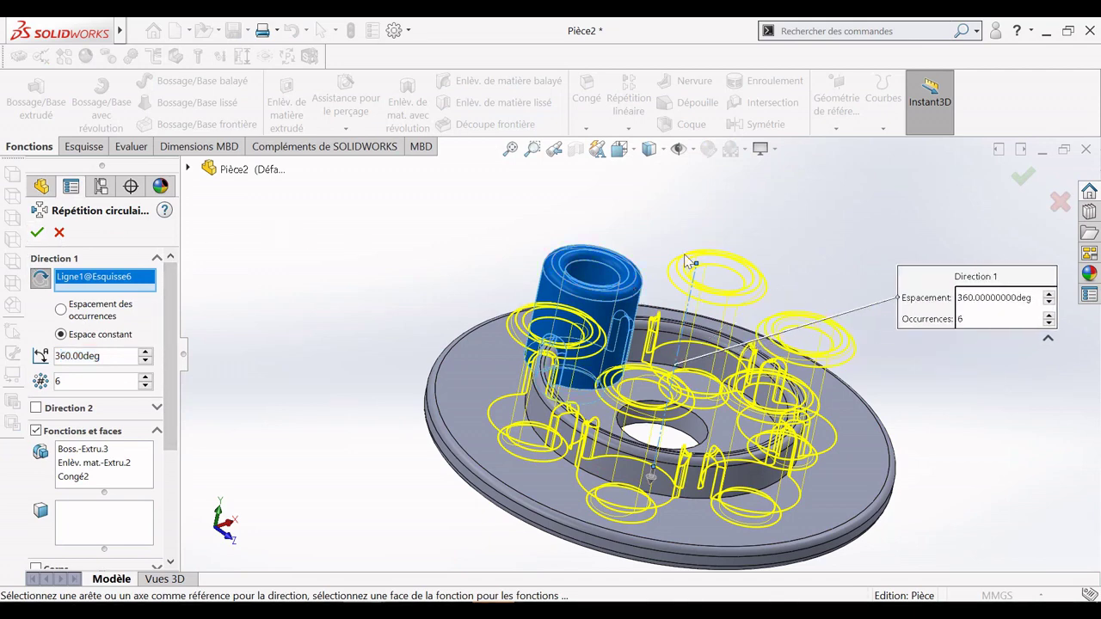
{"action": "left_click", "coordinate": [34, 231]}
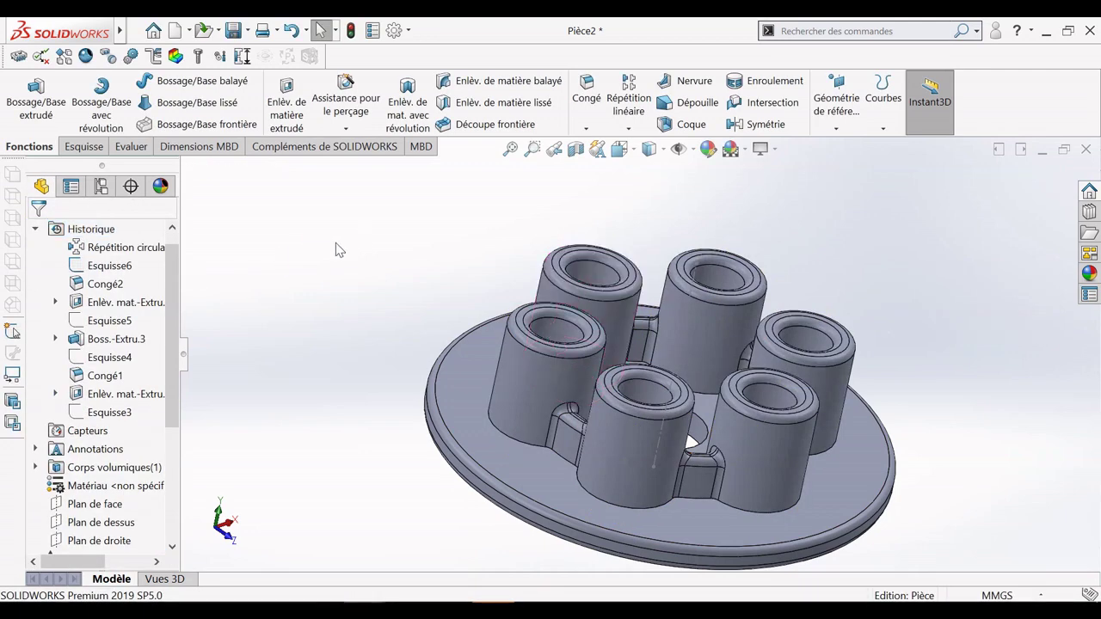
Examine the patterned bosses, the ring segments between them and the central bore from several oblique and overhead angles
{"action": "right_click", "coordinate": [377, 250]}
{"action": "left_click", "coordinate": [419, 320]}
{"action": "left_click_drag", "start_coordinate": [420, 320], "coordinate": [639, 446]}
{"action": "scroll", "coordinate": [640, 448], "scroll_direction": "up", "scroll_amount": 2}
{"action": "scroll", "coordinate": [651, 440], "scroll_direction": "down", "scroll_amount": 3}
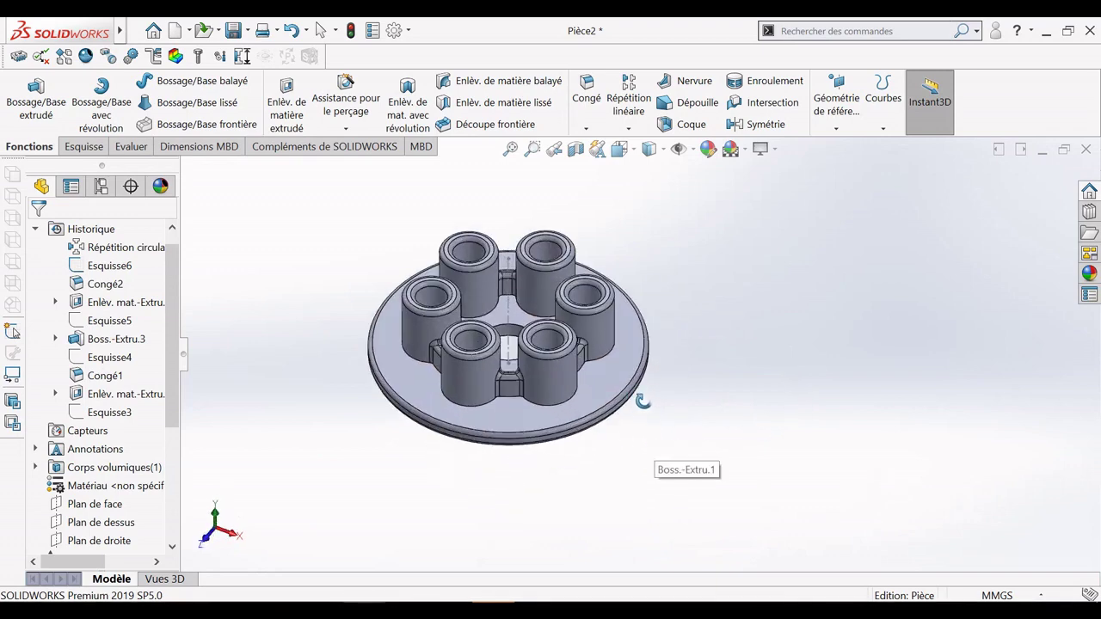
{"action": "scroll", "coordinate": [638, 392], "scroll_direction": "down", "scroll_amount": 1}
{"action": "scroll", "coordinate": [598, 313], "scroll_direction": "up", "scroll_amount": 1}
{"action": "scroll", "coordinate": [545, 255], "scroll_direction": "down", "scroll_amount": 2}
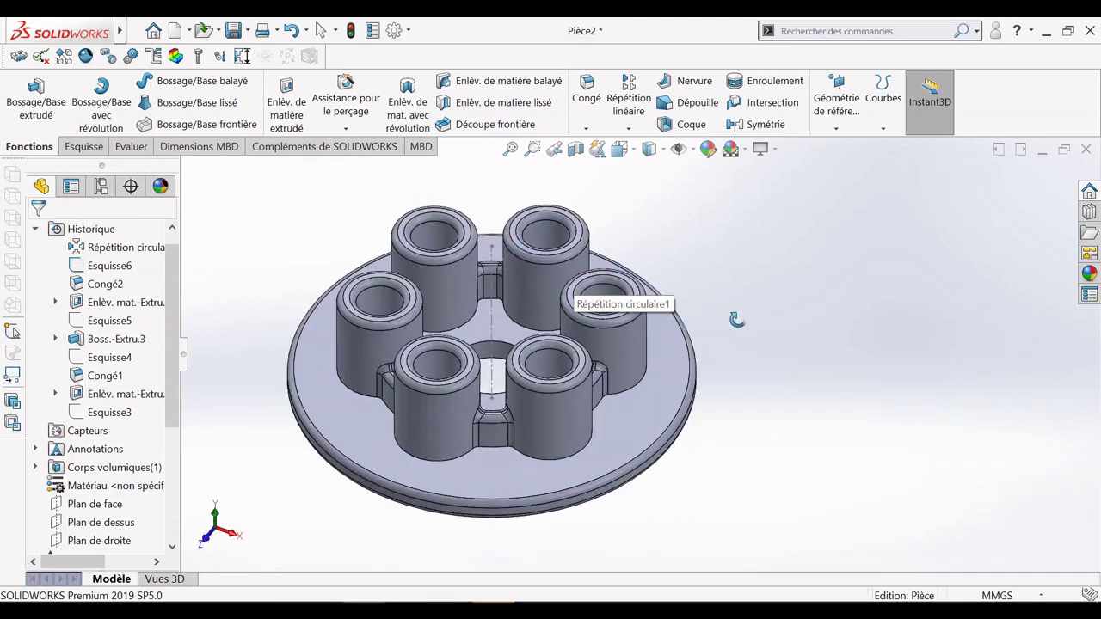
{"action": "left_click_drag", "start_coordinate": [737, 320], "coordinate": [721, 500]}
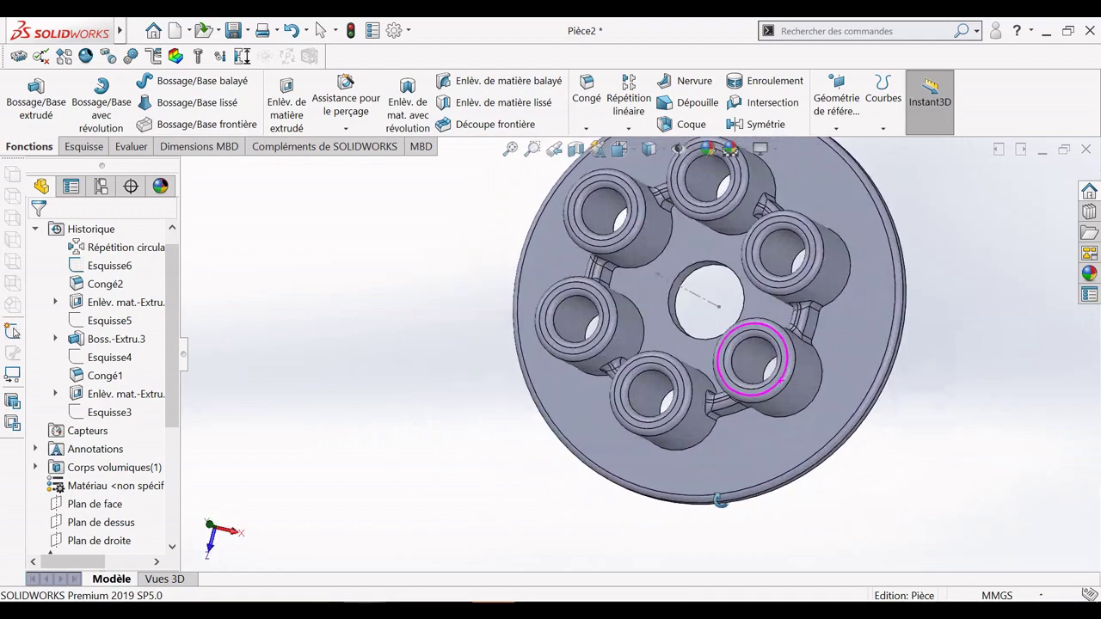
{"action": "middle_click_drag", "start_coordinate": [721, 501], "coordinate": [817, 292]}
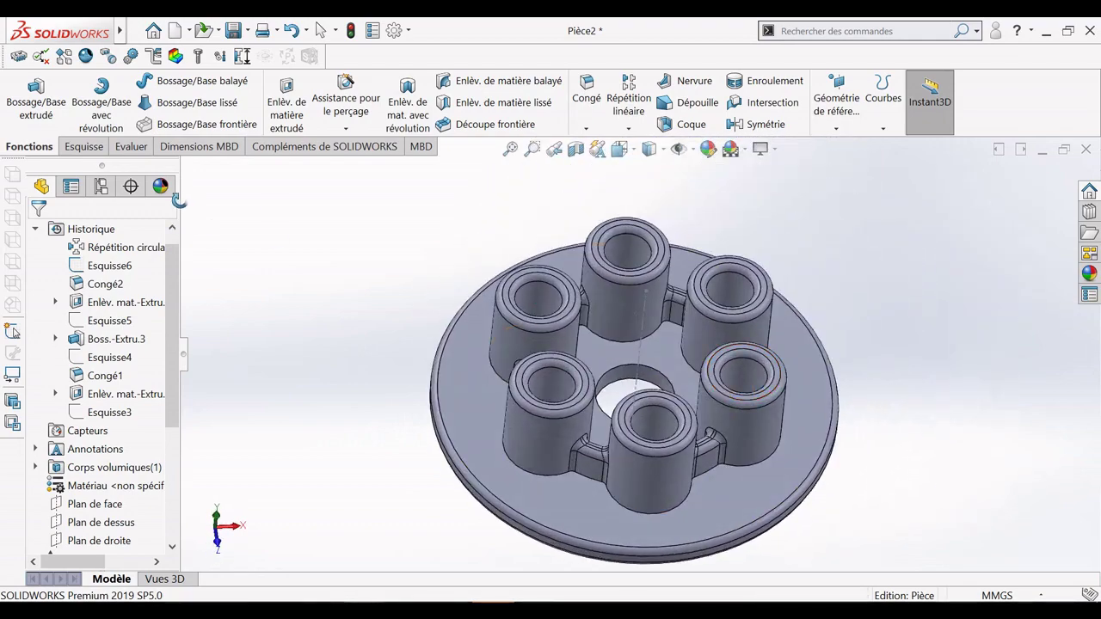
Apply the polished steel appearance (acier poli) from the Métal, Acier category to the whole part
{"action": "left_click", "coordinate": [1089, 273]}
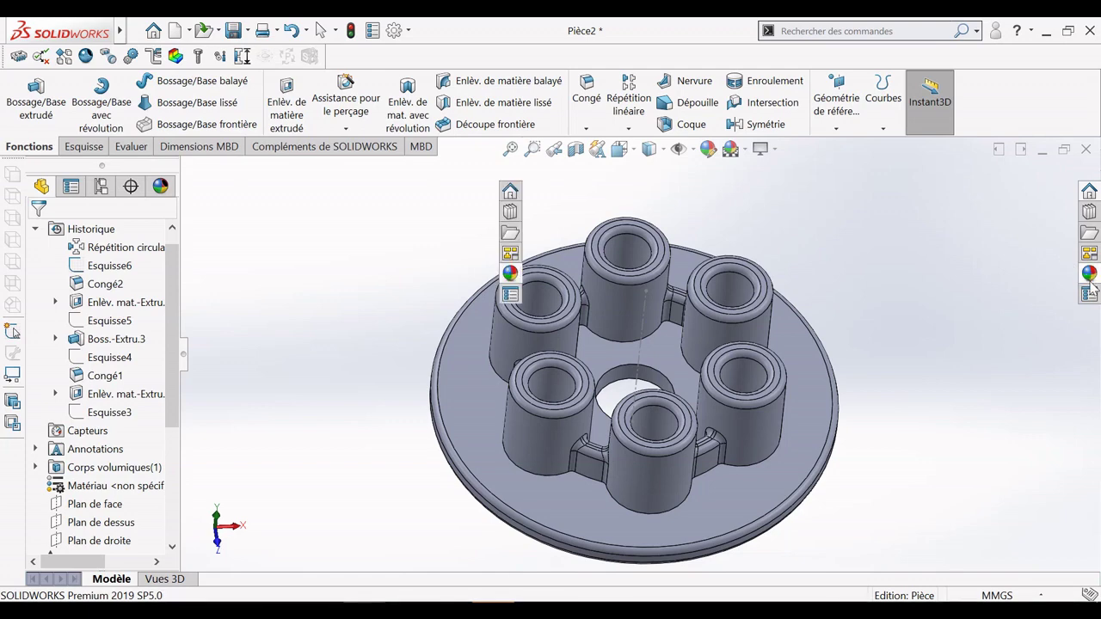
{"action": "left_click", "coordinate": [201, 268]}
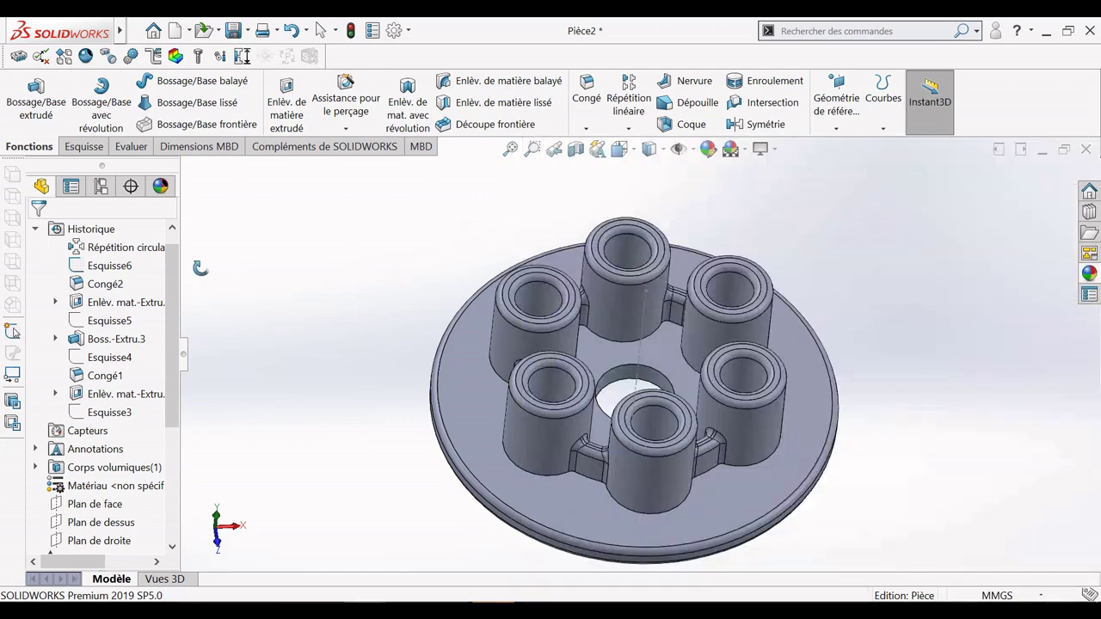
{"action": "scroll", "coordinate": [161, 297], "scroll_direction": "up", "scroll_amount": 1}
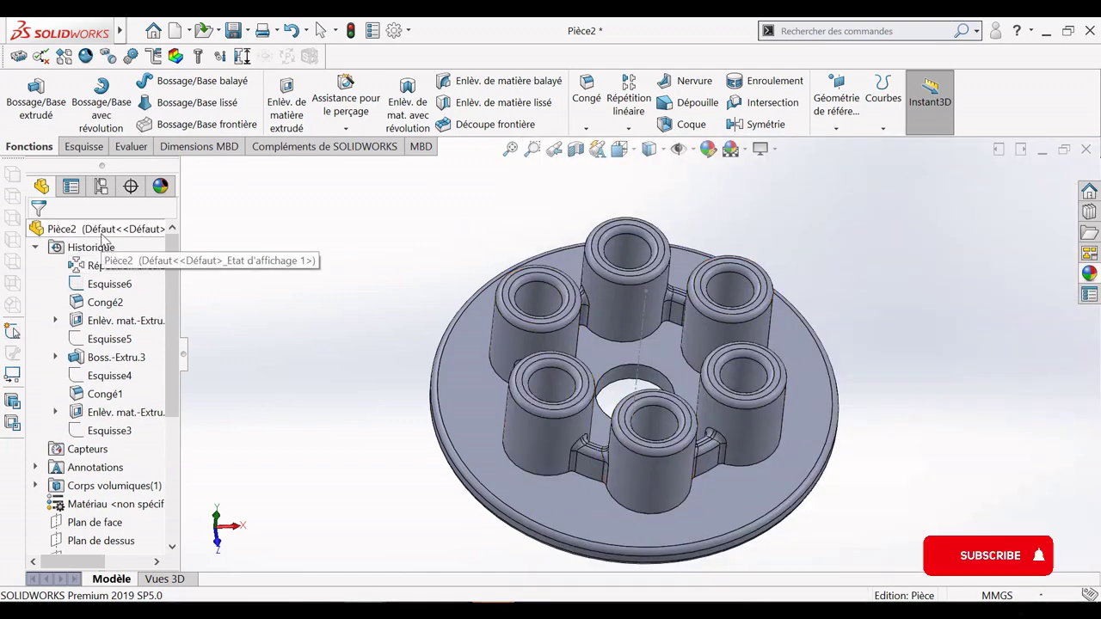
{"action": "left_click", "coordinate": [102, 229]}
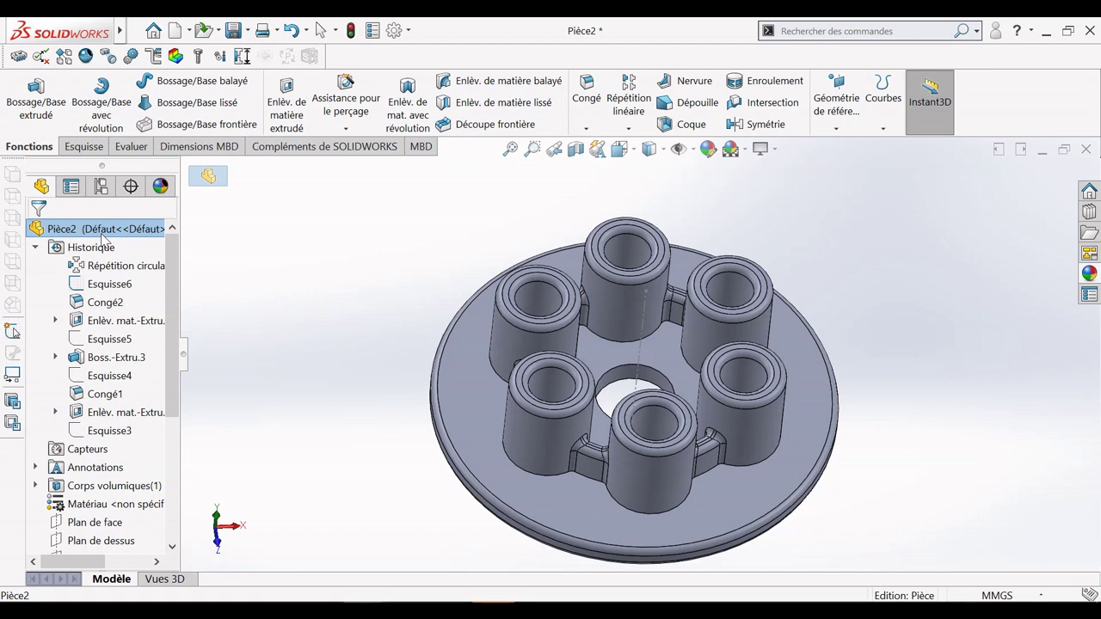
{"action": "left_click", "coordinate": [102, 229]}
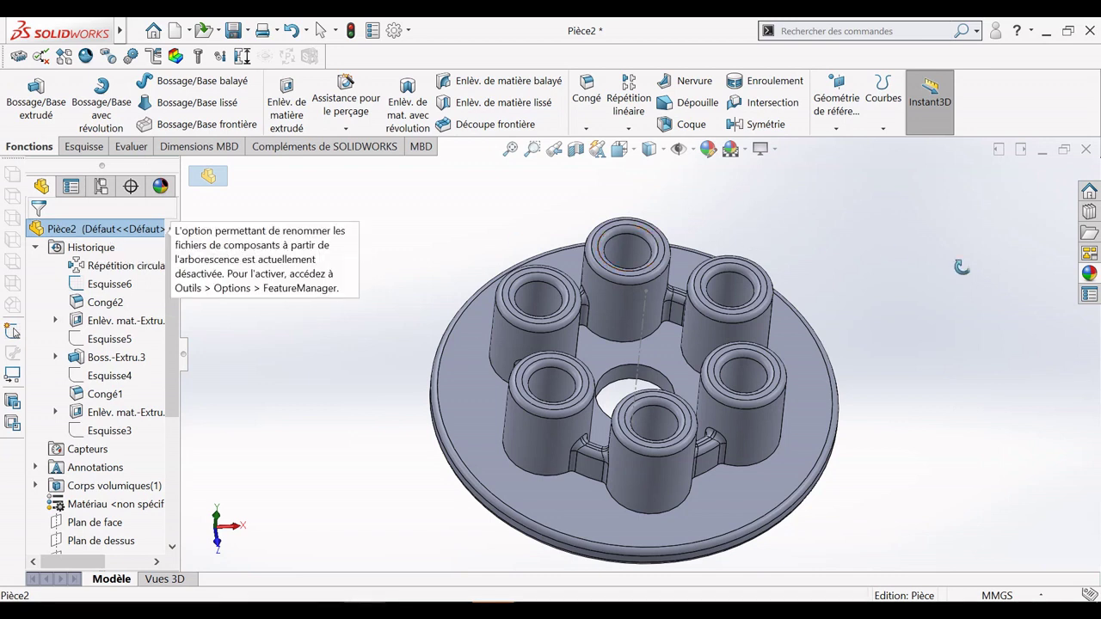
{"action": "left_click", "coordinate": [1087, 275]}
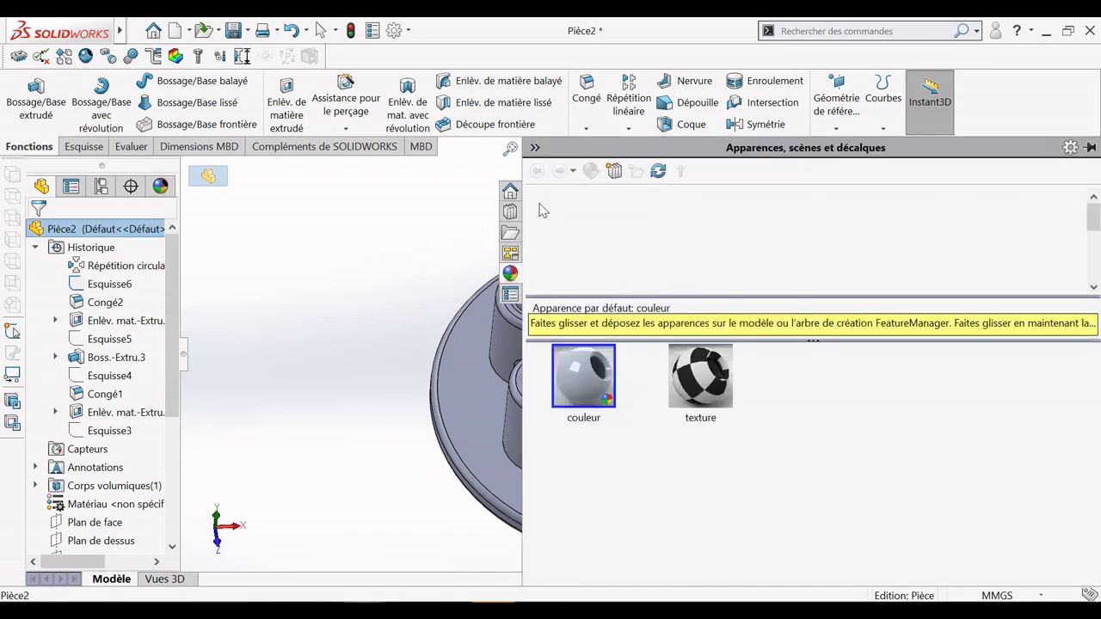
{"action": "left_click", "coordinate": [535, 198]}
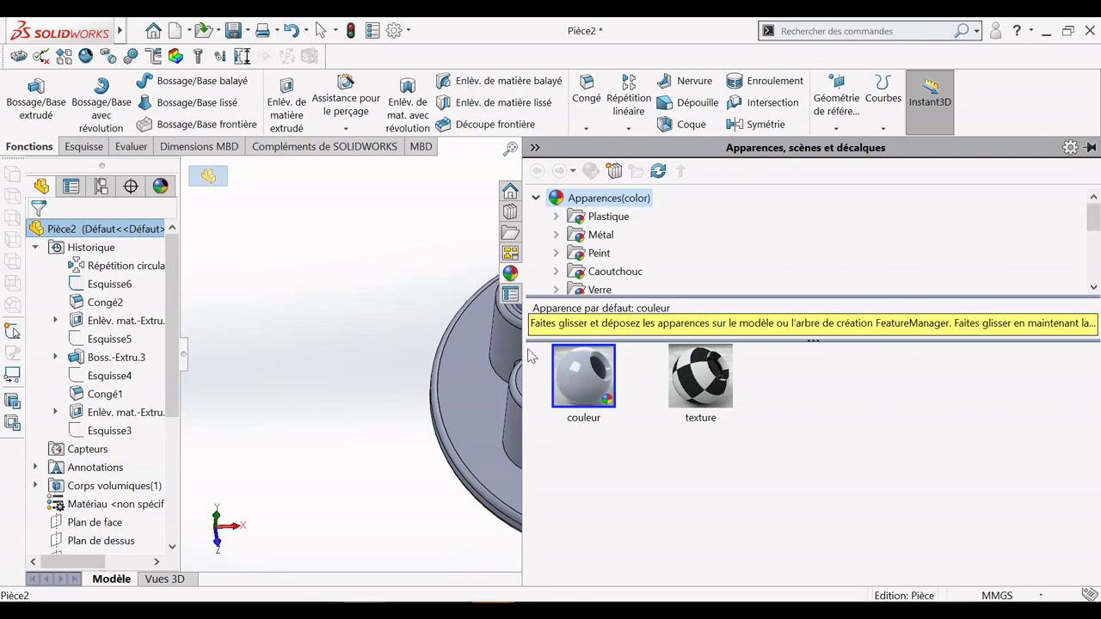
{"action": "left_click_drag", "start_coordinate": [523, 346], "coordinate": [888, 346]}
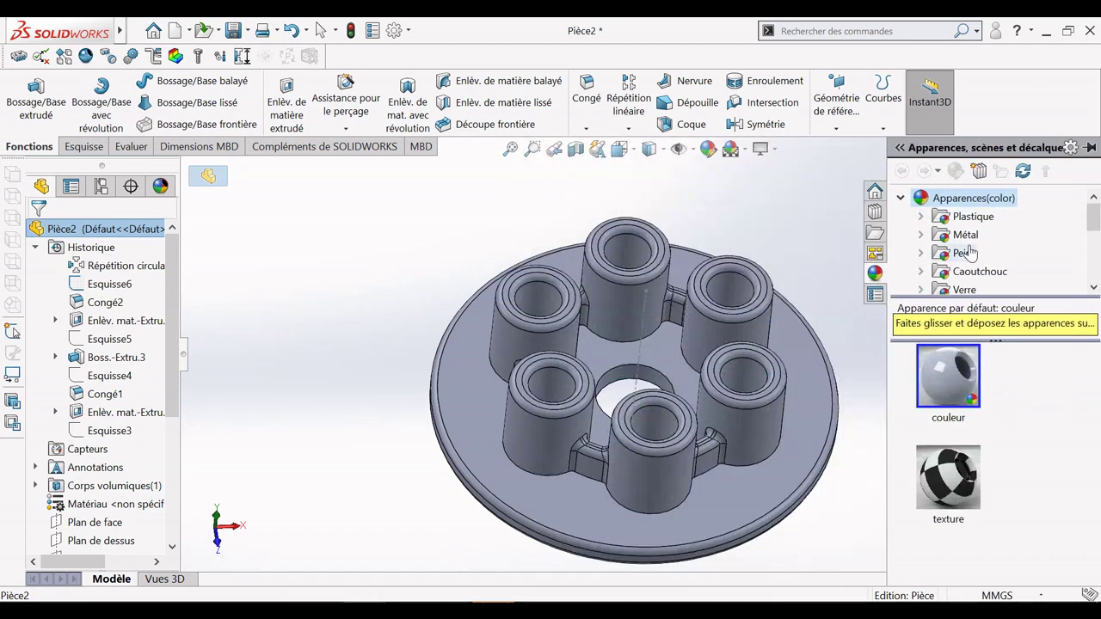
{"action": "left_click", "coordinate": [921, 237]}
{"action": "left_click", "coordinate": [970, 222]}
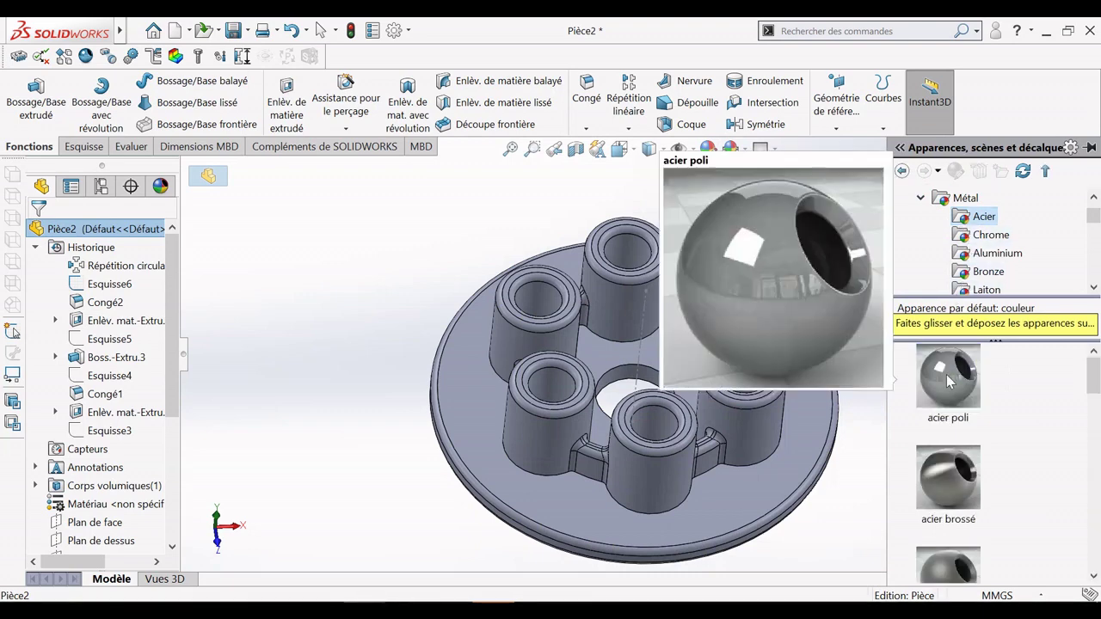
{"action": "double_click", "coordinate": [948, 380]}
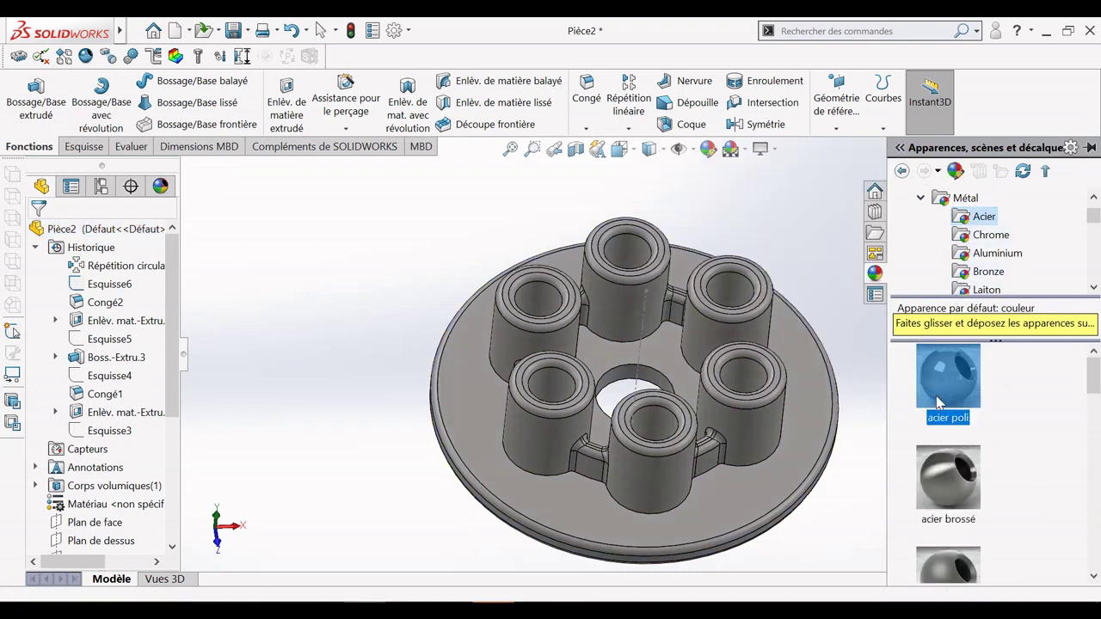